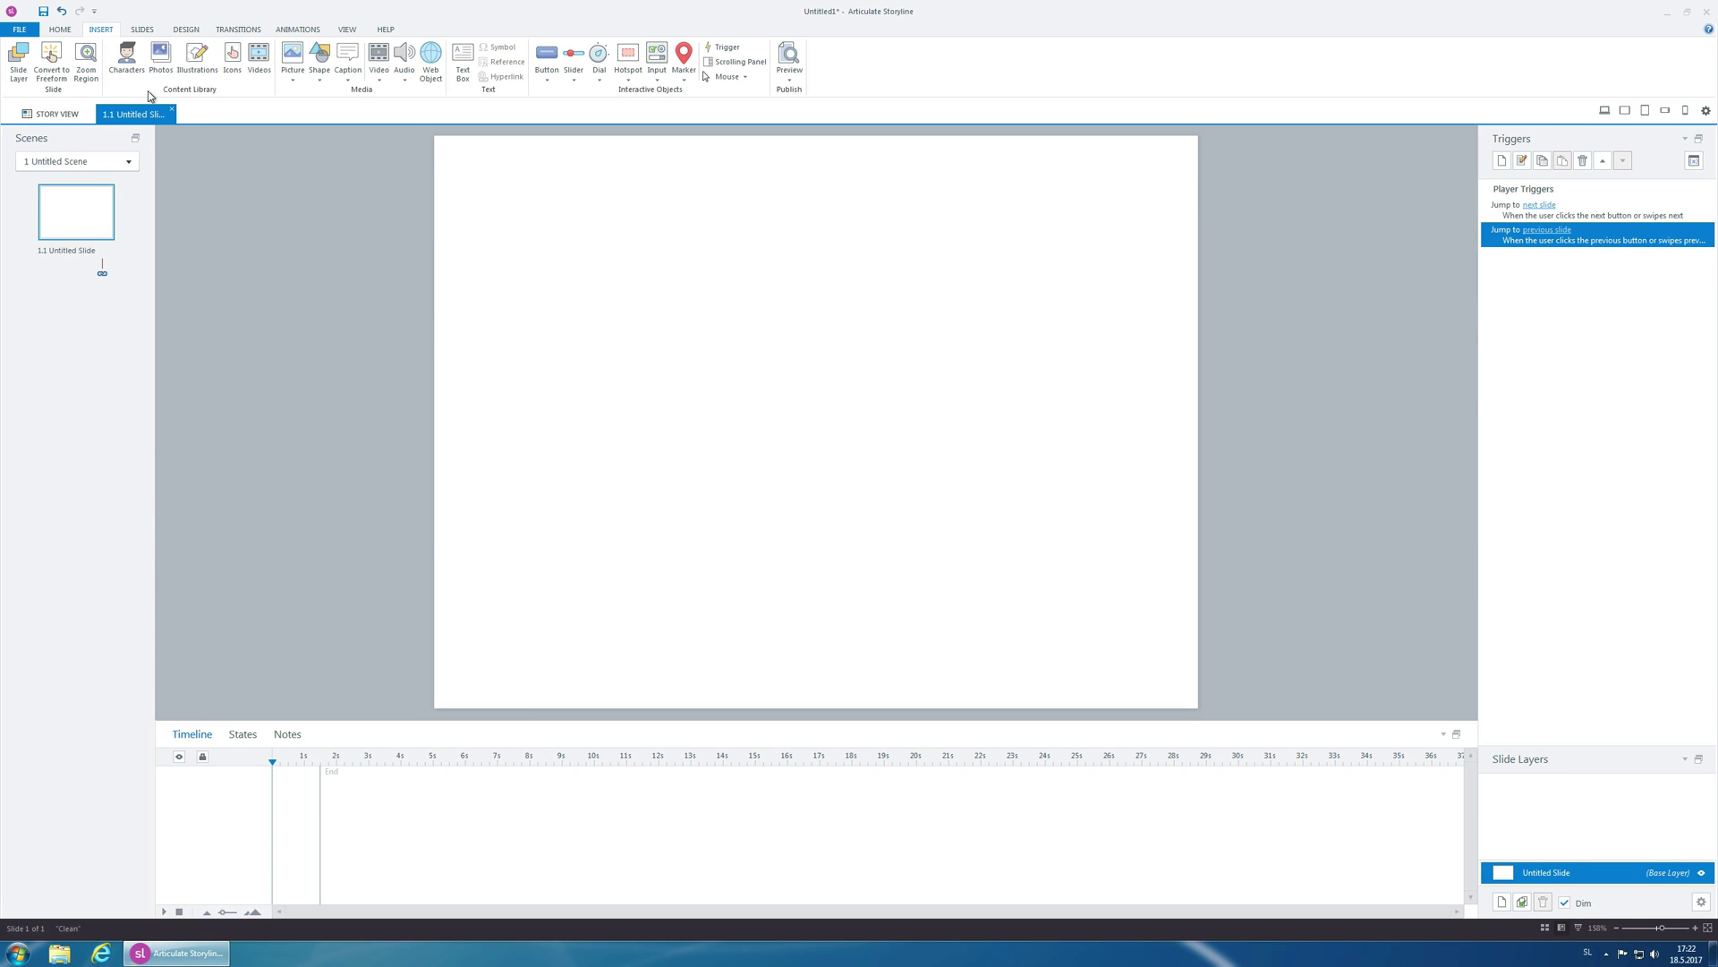
Draw a blue rectangle left of centre near the top of the slide and enlarge it slightly
{"action": "left_click", "coordinate": [320, 77]}
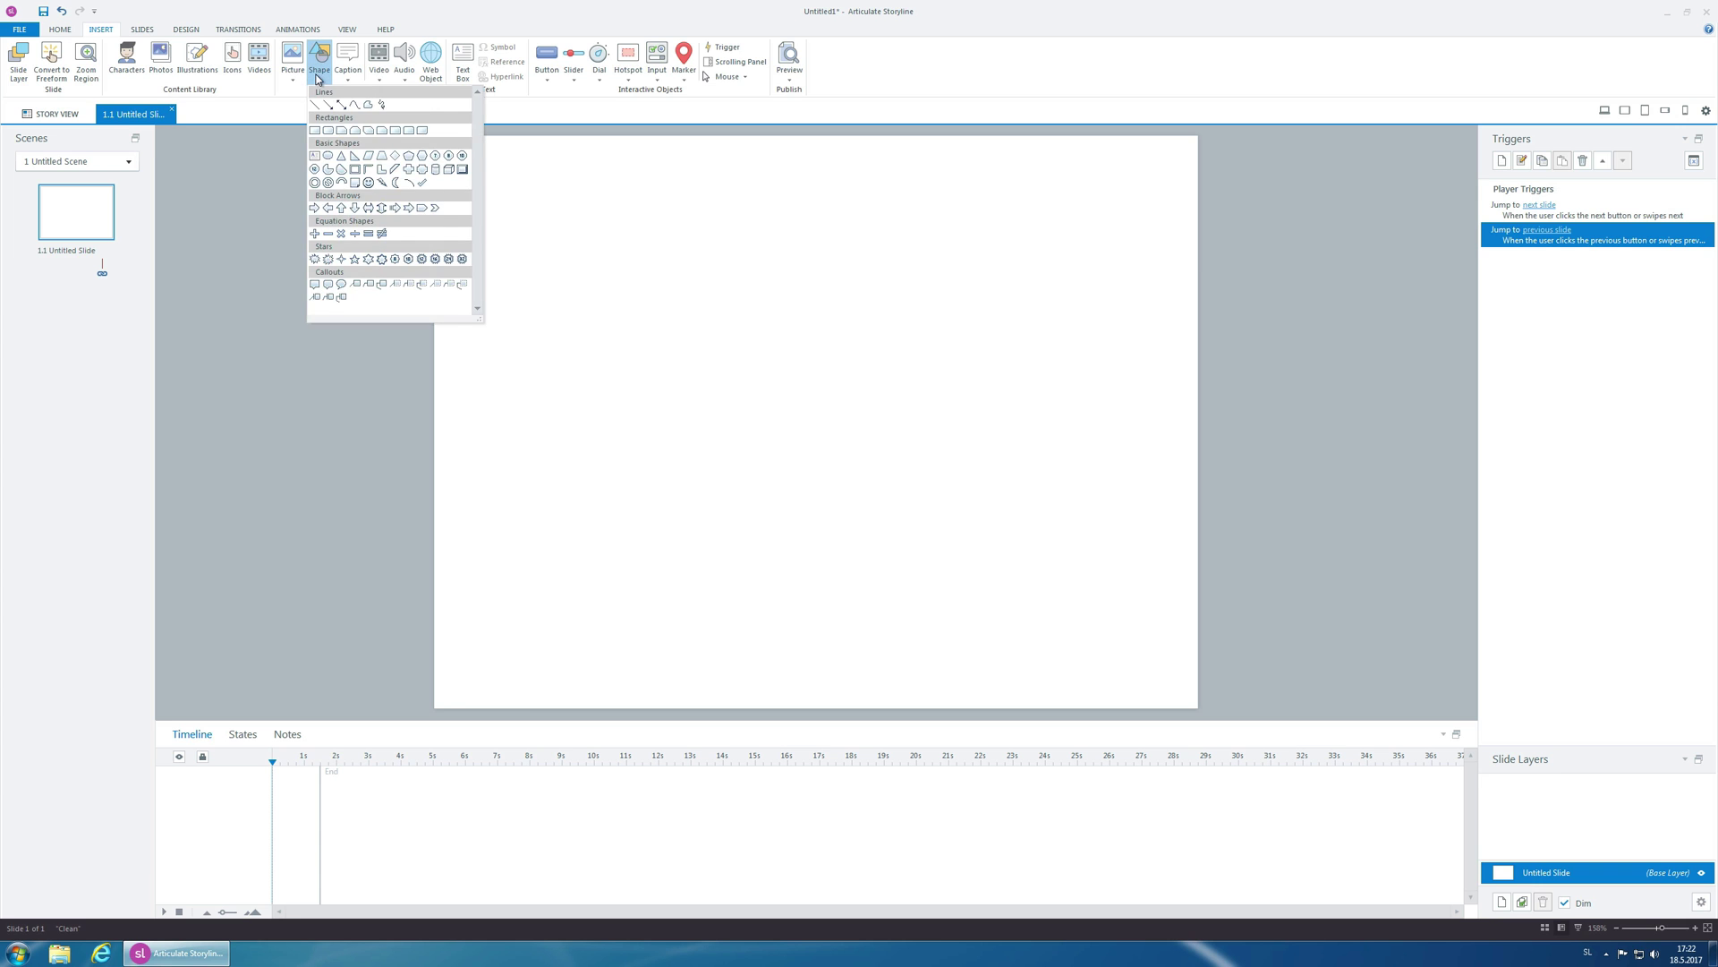
{"action": "left_click", "coordinate": [316, 130]}
{"action": "mouse_move", "coordinate": [622, 323]}
{"action": "left_mouse_down"}
{"action": "mouse_move", "coordinate": [790, 442]}
{"action": "mouse_move", "coordinate": [758, 381]}
{"action": "mouse_move", "coordinate": [751, 407]}
{"action": "left_mouse_up"}
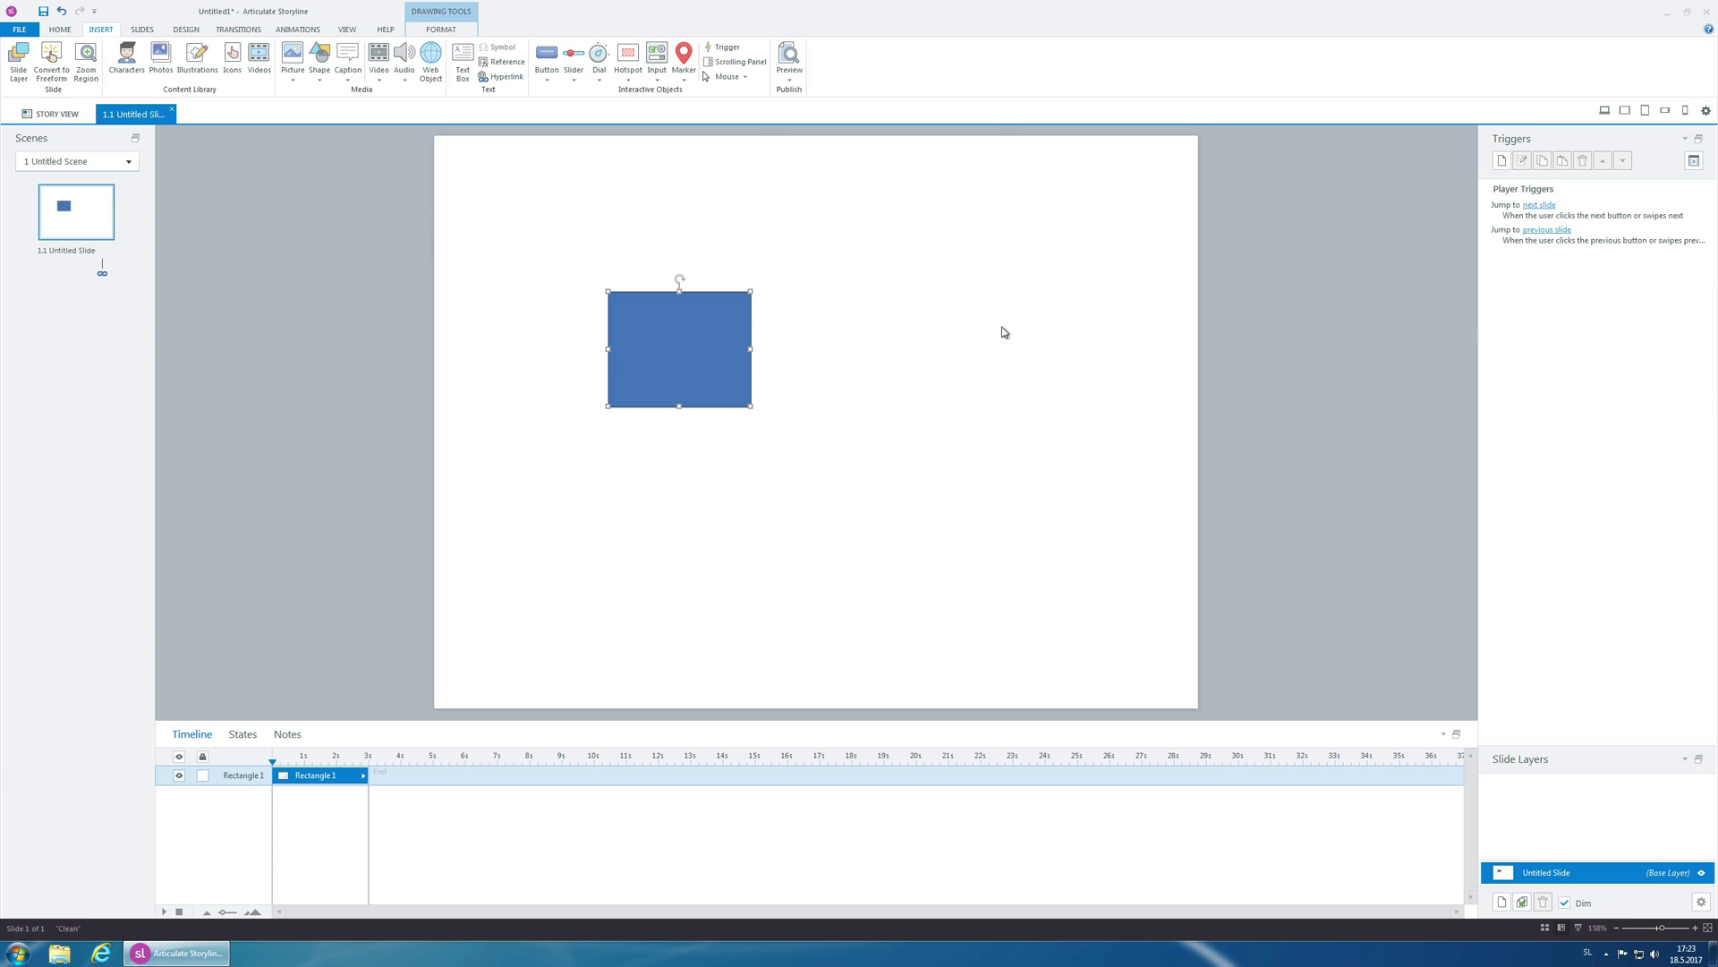
{"action": "mouse_move", "coordinate": [752, 409]}
{"action": "left_mouse_down"}
{"action": "mouse_move", "coordinate": [778, 418]}
{"action": "mouse_move", "coordinate": [750, 400]}
{"action": "left_mouse_up"}
Duplicate the rectangle's Normal state as a new state named 'blink', then deselect it
{"action": "left_click", "coordinate": [235, 733]}
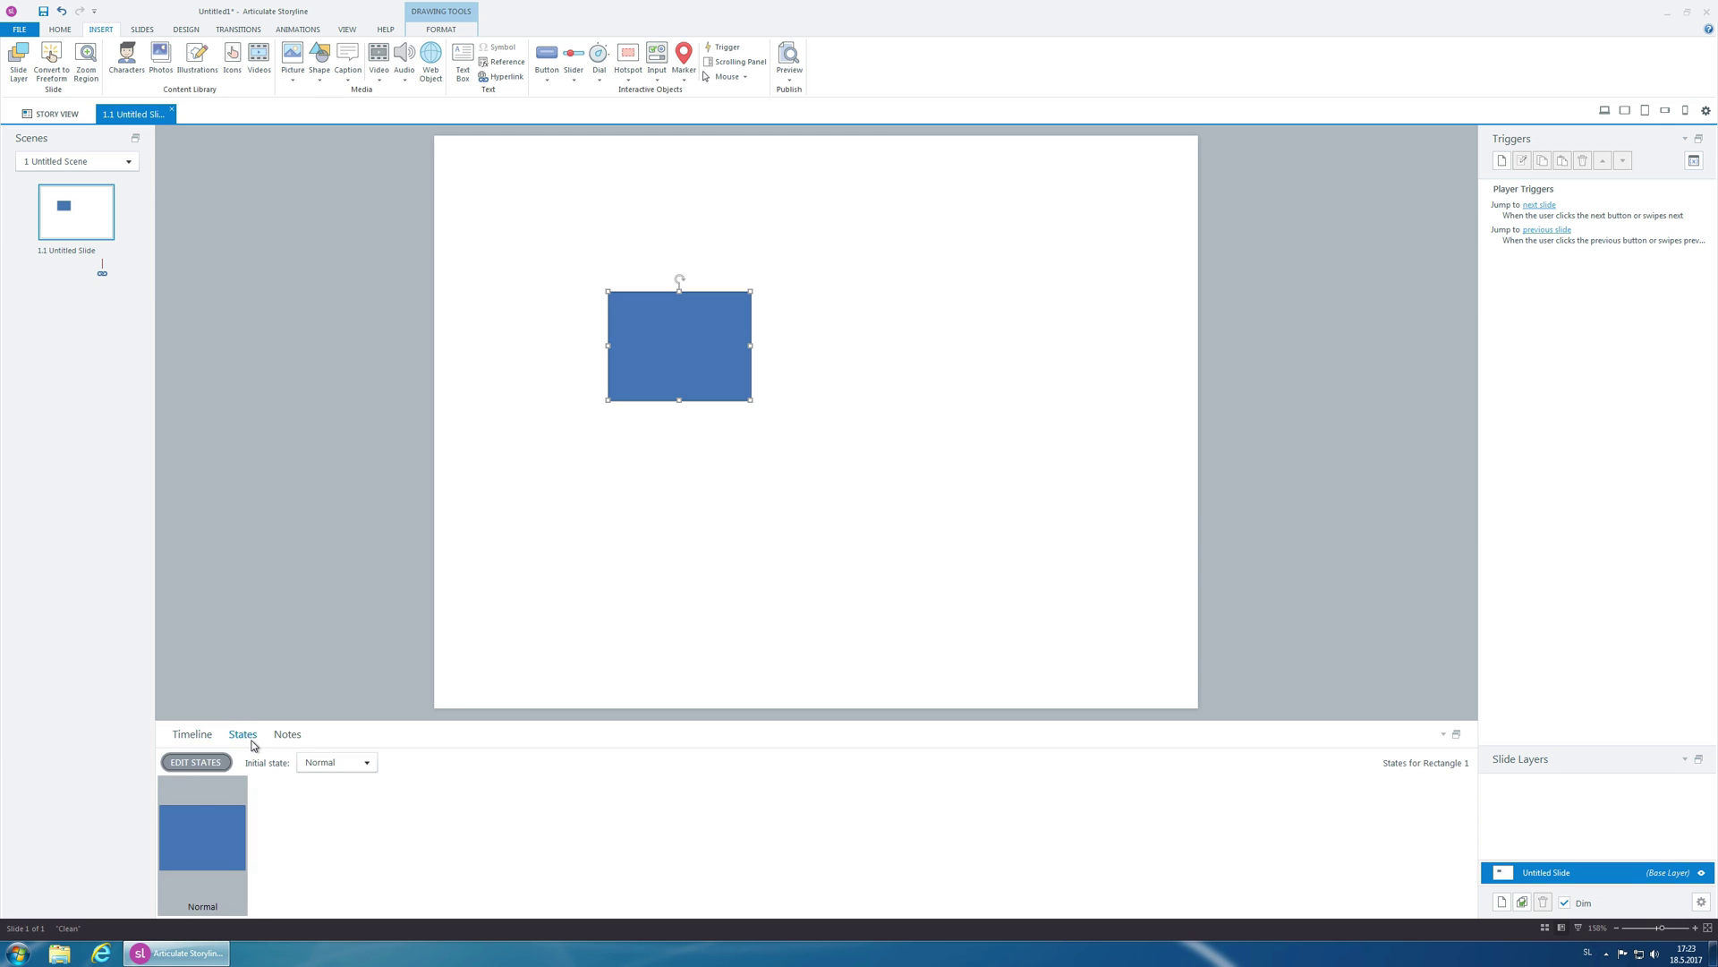
{"action": "left_click", "coordinate": [206, 762]}
{"action": "left_click", "coordinate": [301, 763]}
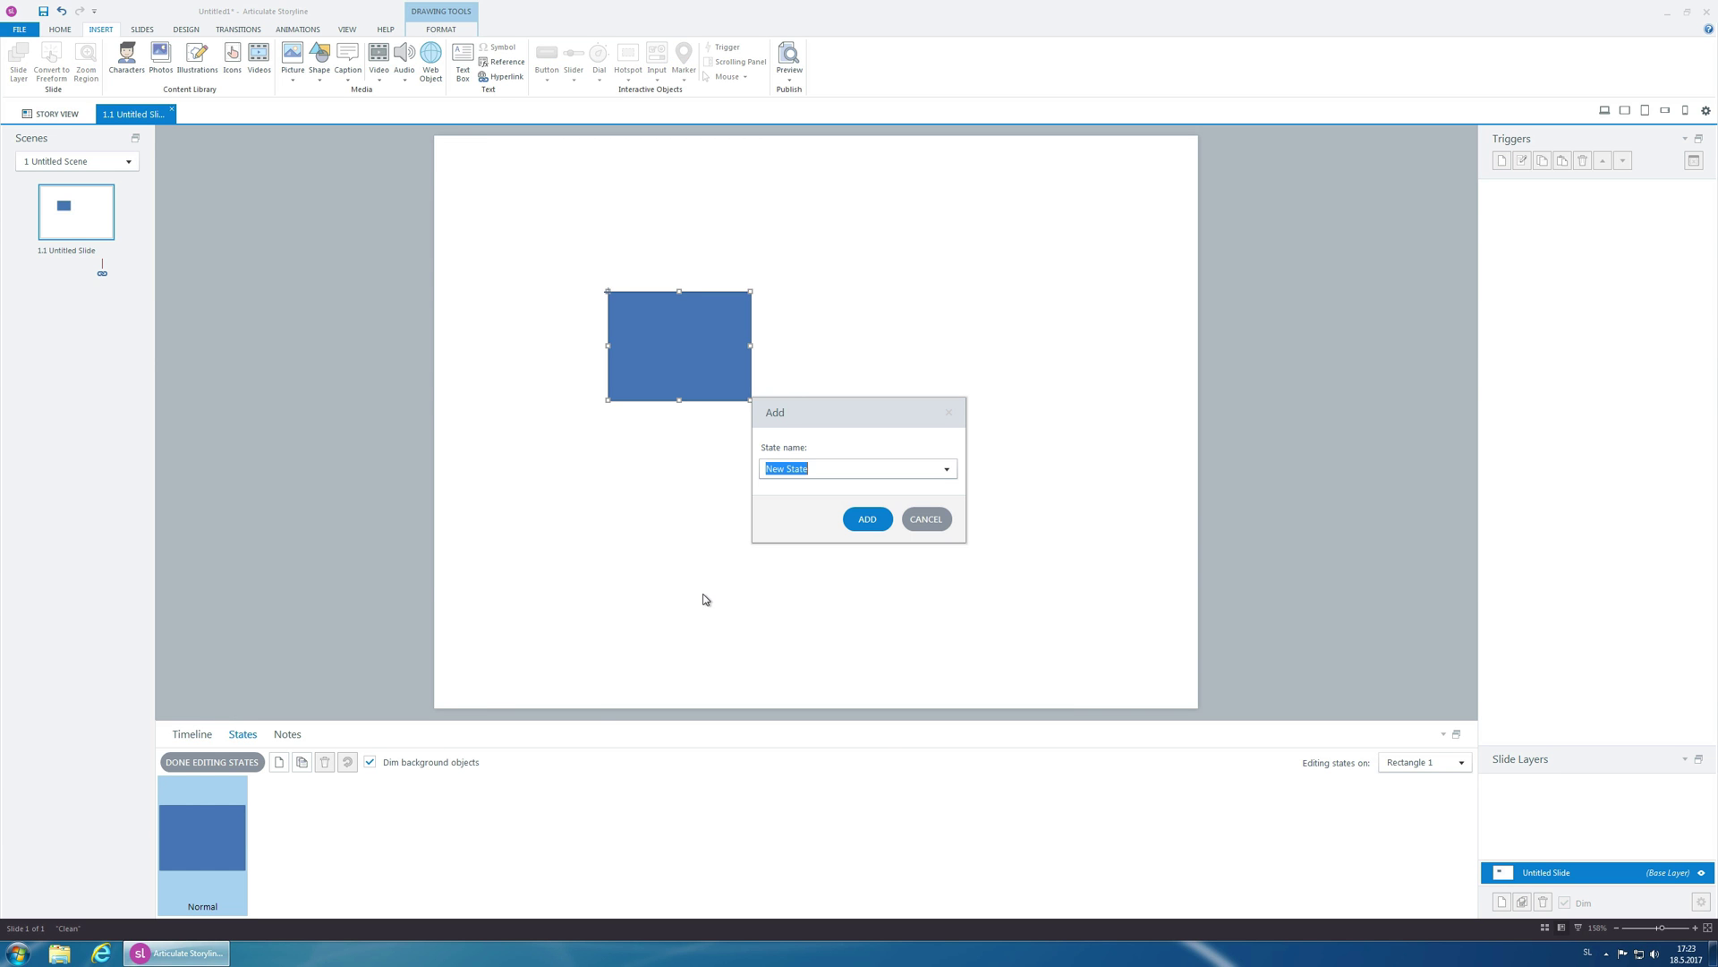
{"action": "type", "text": "blink"}
{"action": "key", "text": "Return"}
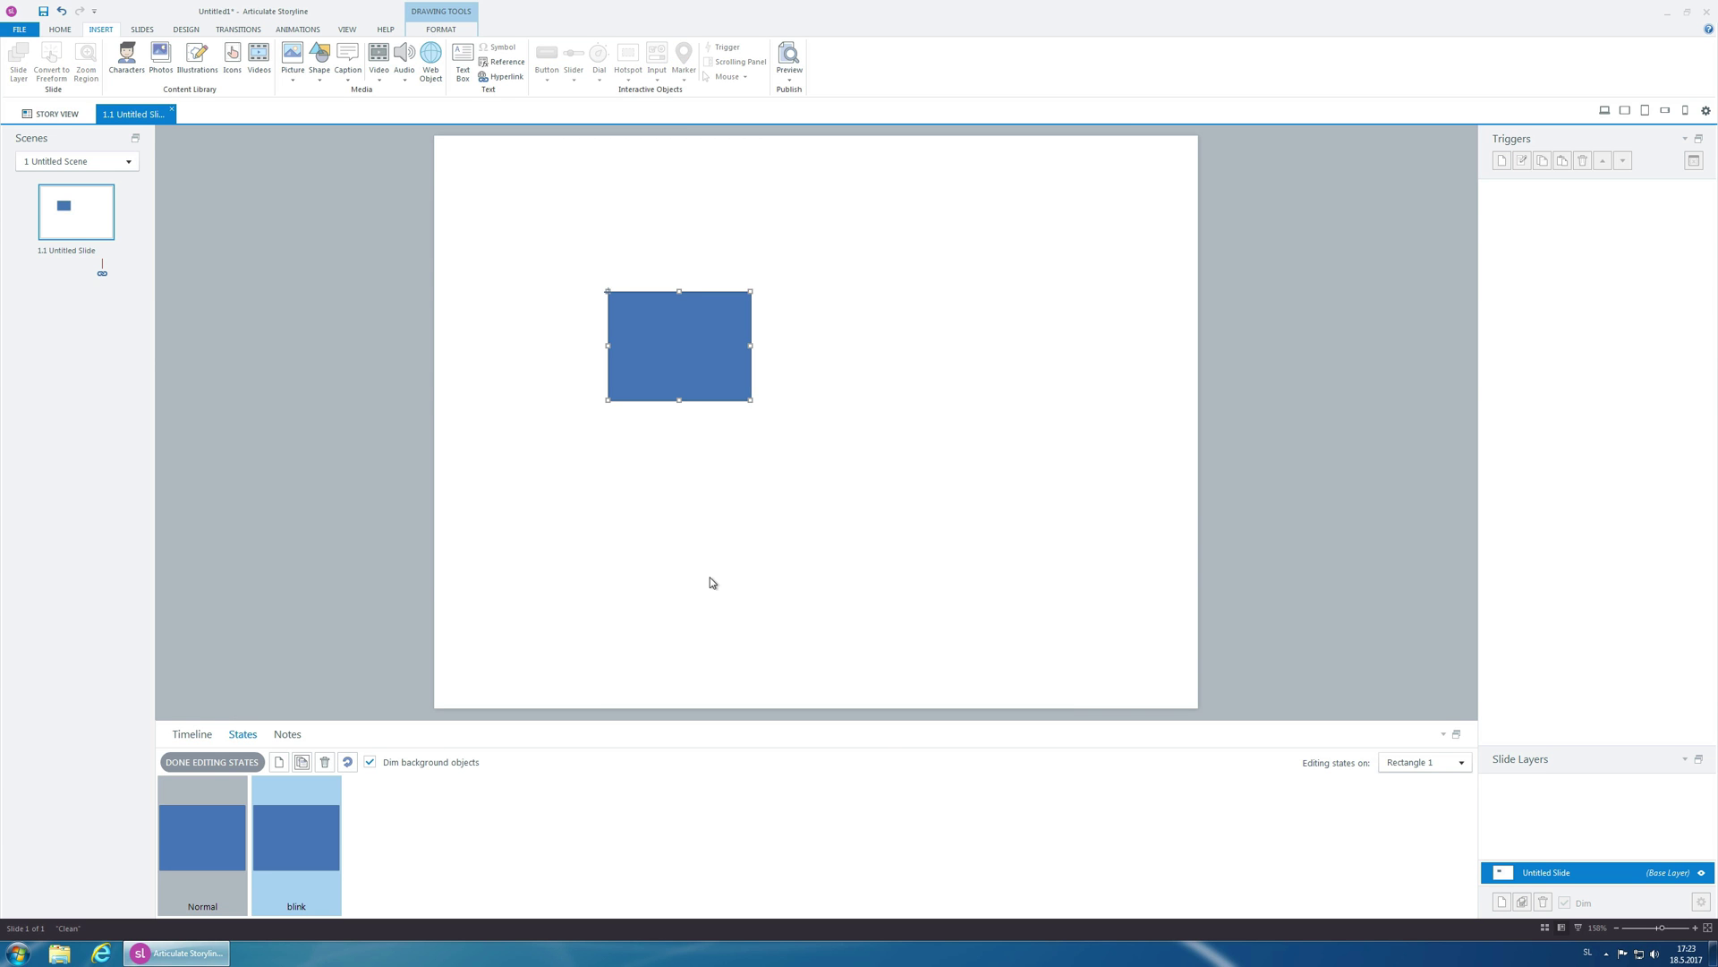
{"action": "left_click", "coordinate": [680, 535]}
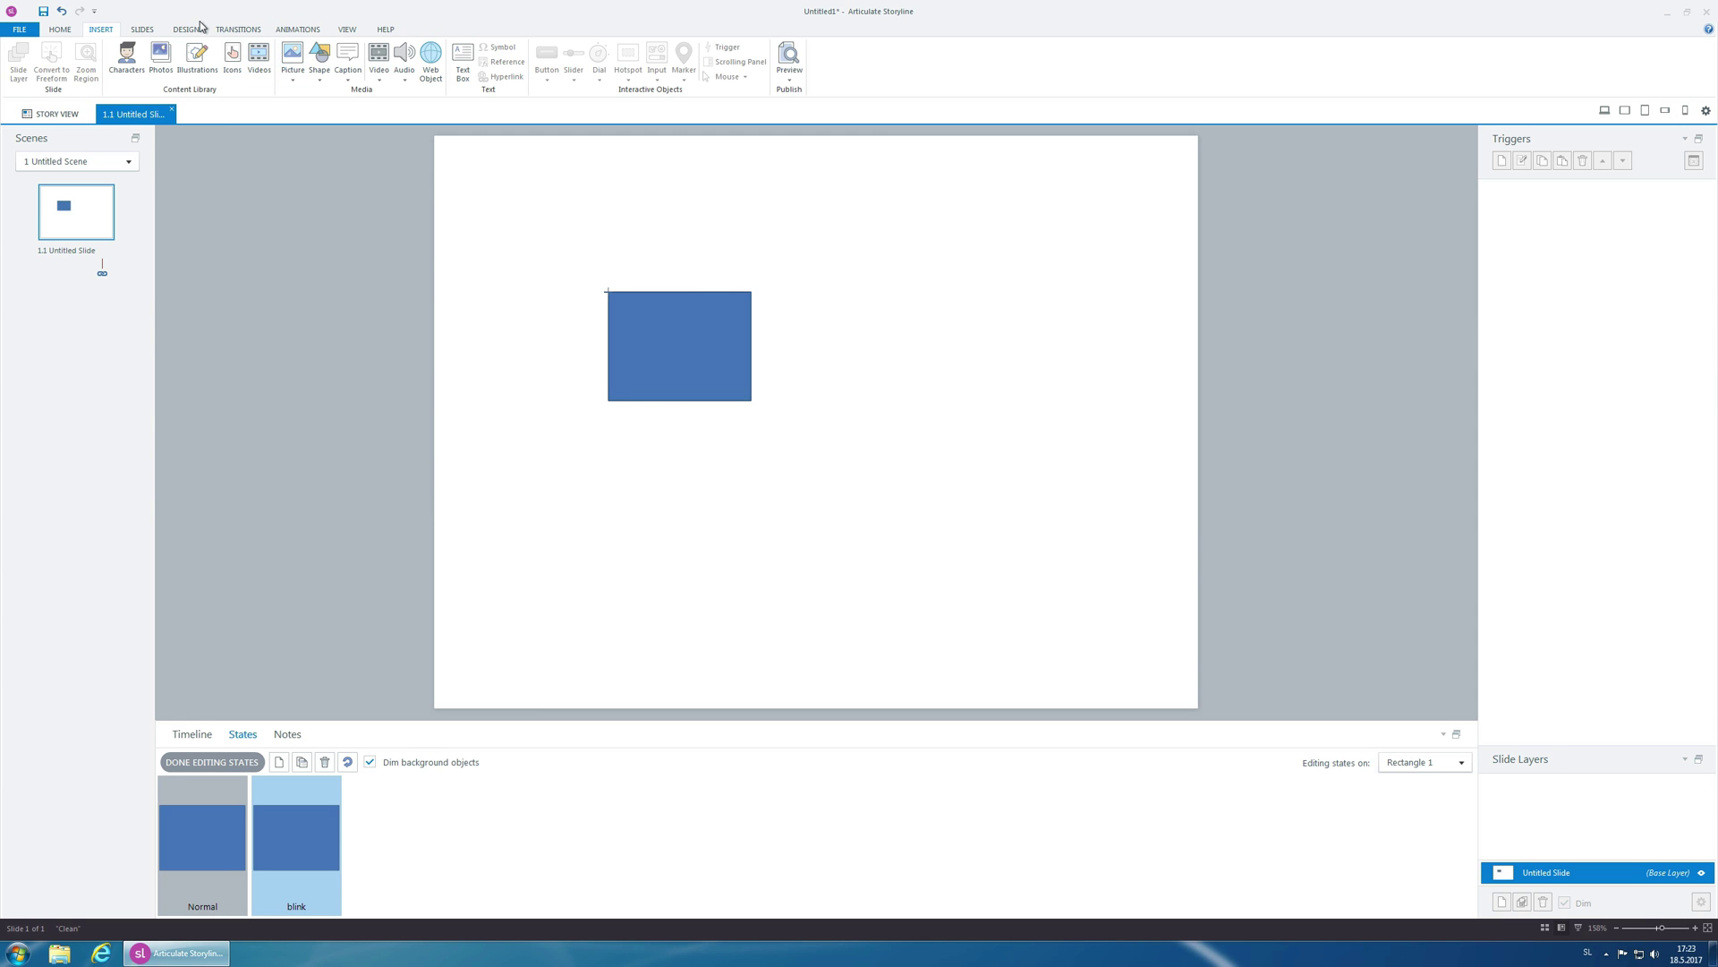
Draw a red oval about 25 × 26 px in the rectangle's top-right corner of the blink state
{"action": "left_click", "coordinate": [320, 61]}
{"action": "left_click", "coordinate": [329, 156]}
{"action": "mouse_move", "coordinate": [651, 328]}
{"action": "left_mouse_down"}
{"action": "mouse_move", "coordinate": [713, 378]}
{"action": "mouse_move", "coordinate": [667, 334]}
{"action": "left_mouse_up"}
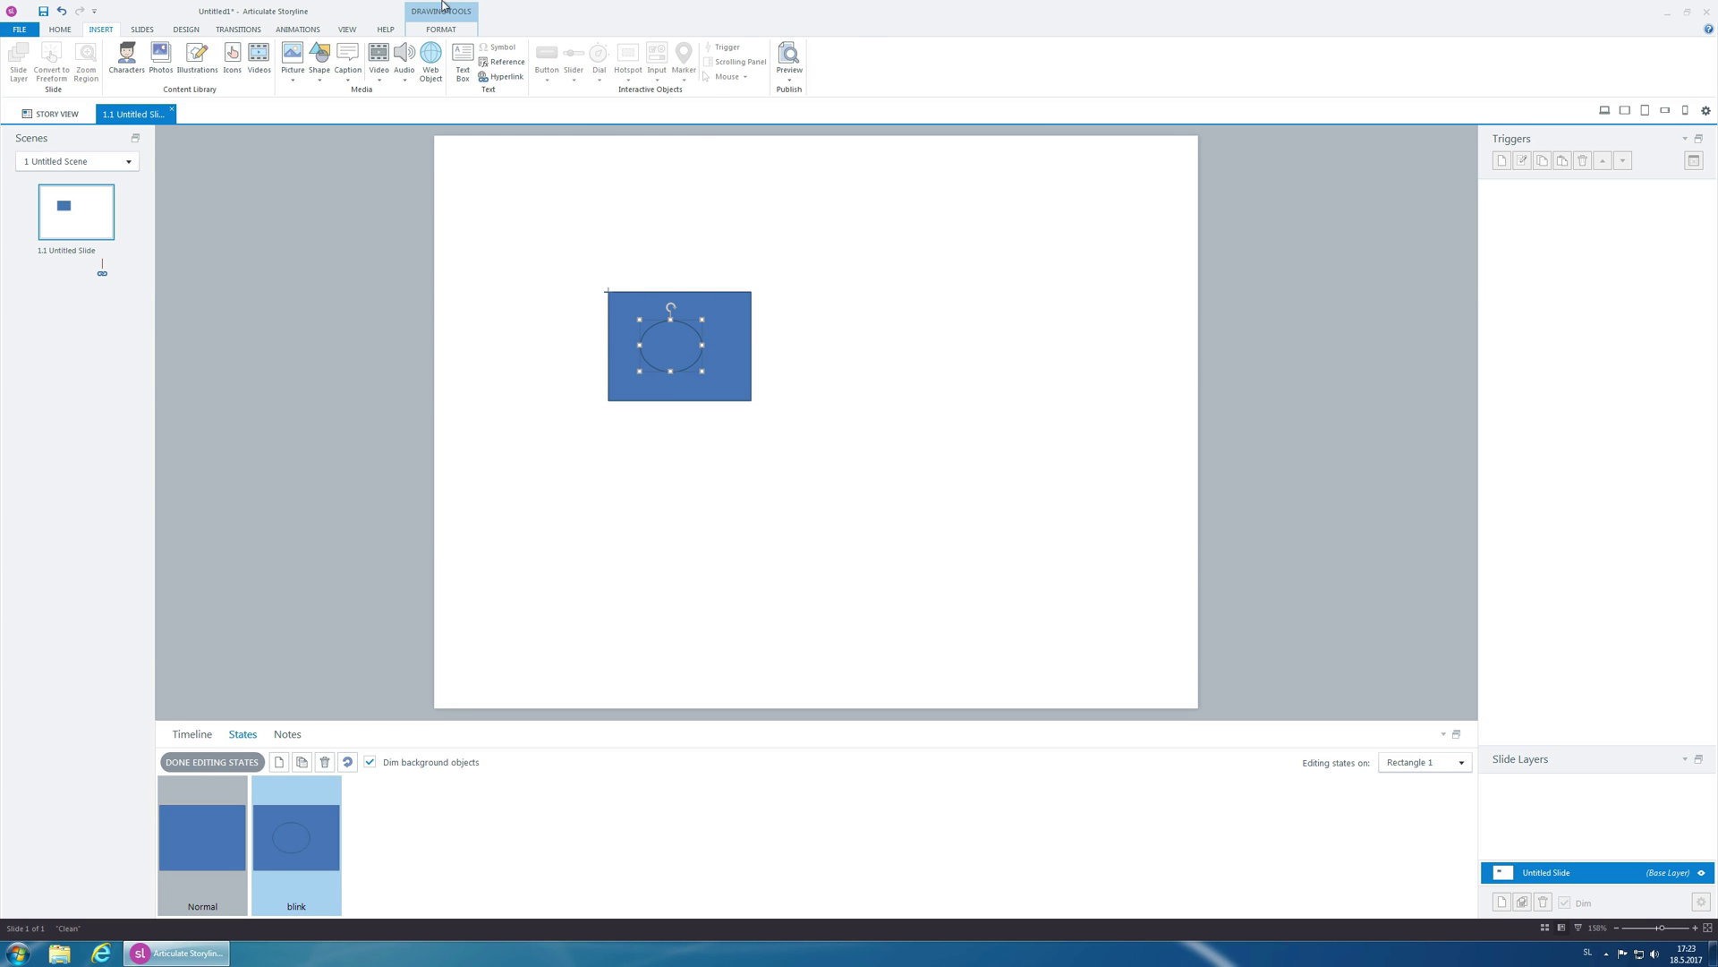
{"action": "left_click", "coordinate": [441, 30]}
{"action": "left_click", "coordinate": [561, 48]}
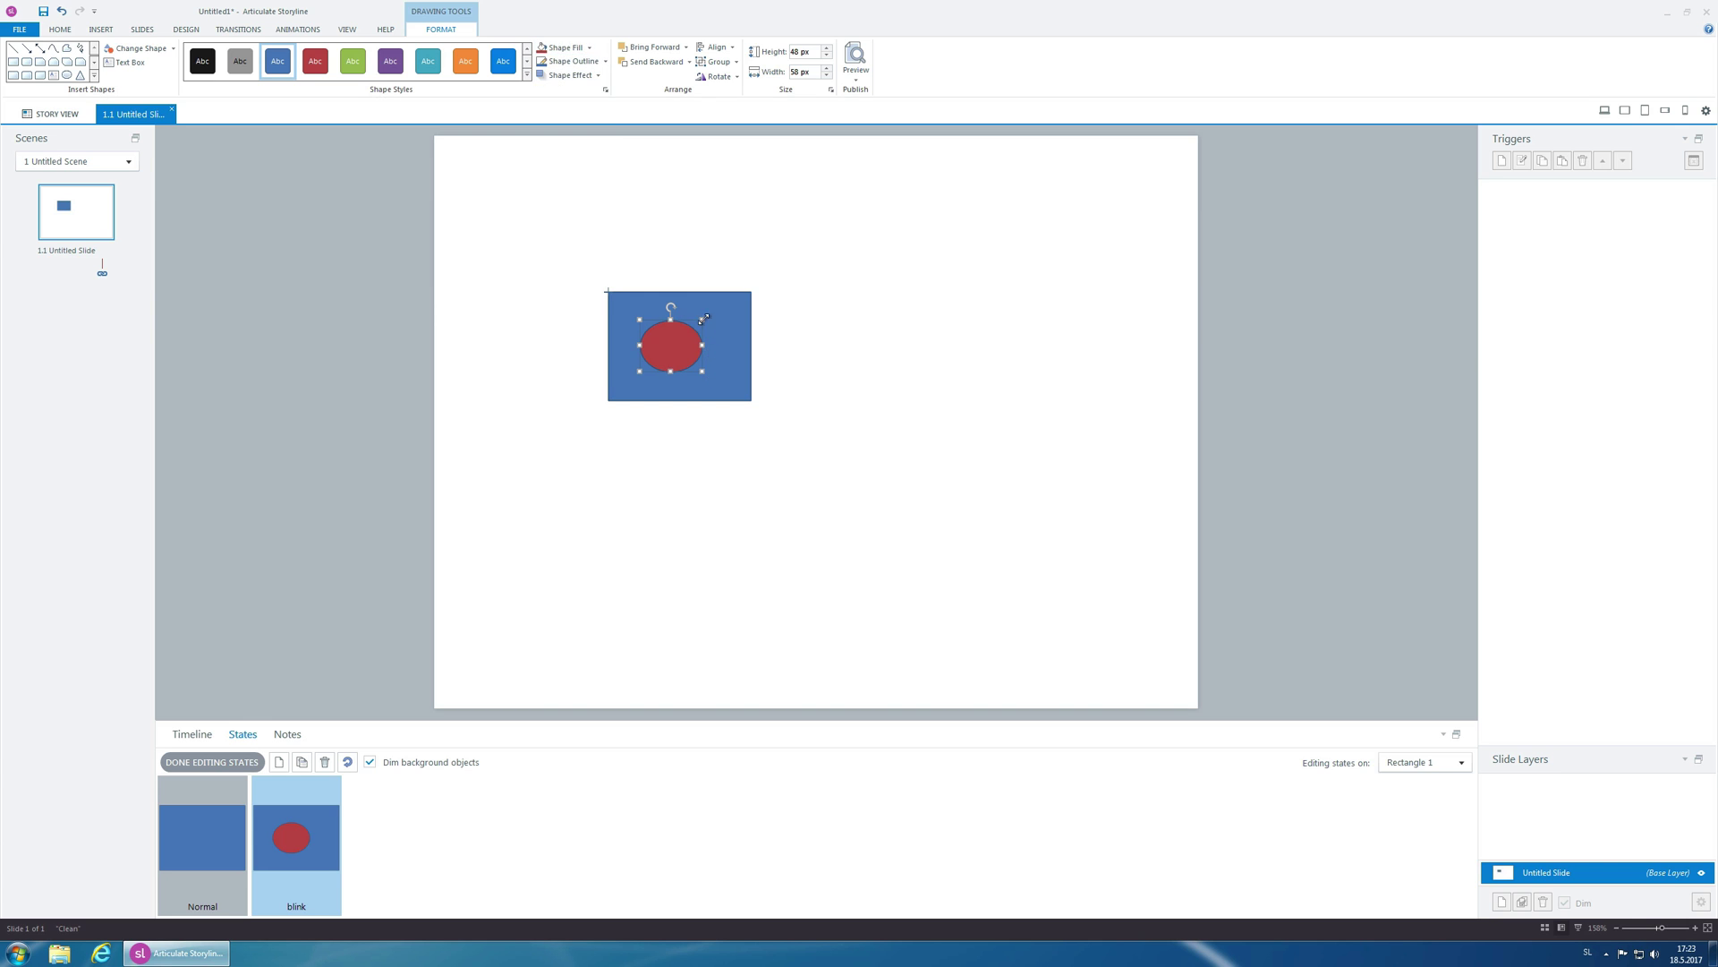
{"action": "left_click_drag", "start_coordinate": [677, 341], "coordinate": [668, 345]}
{"action": "left_click_drag", "start_coordinate": [656, 358], "coordinate": [728, 313]}
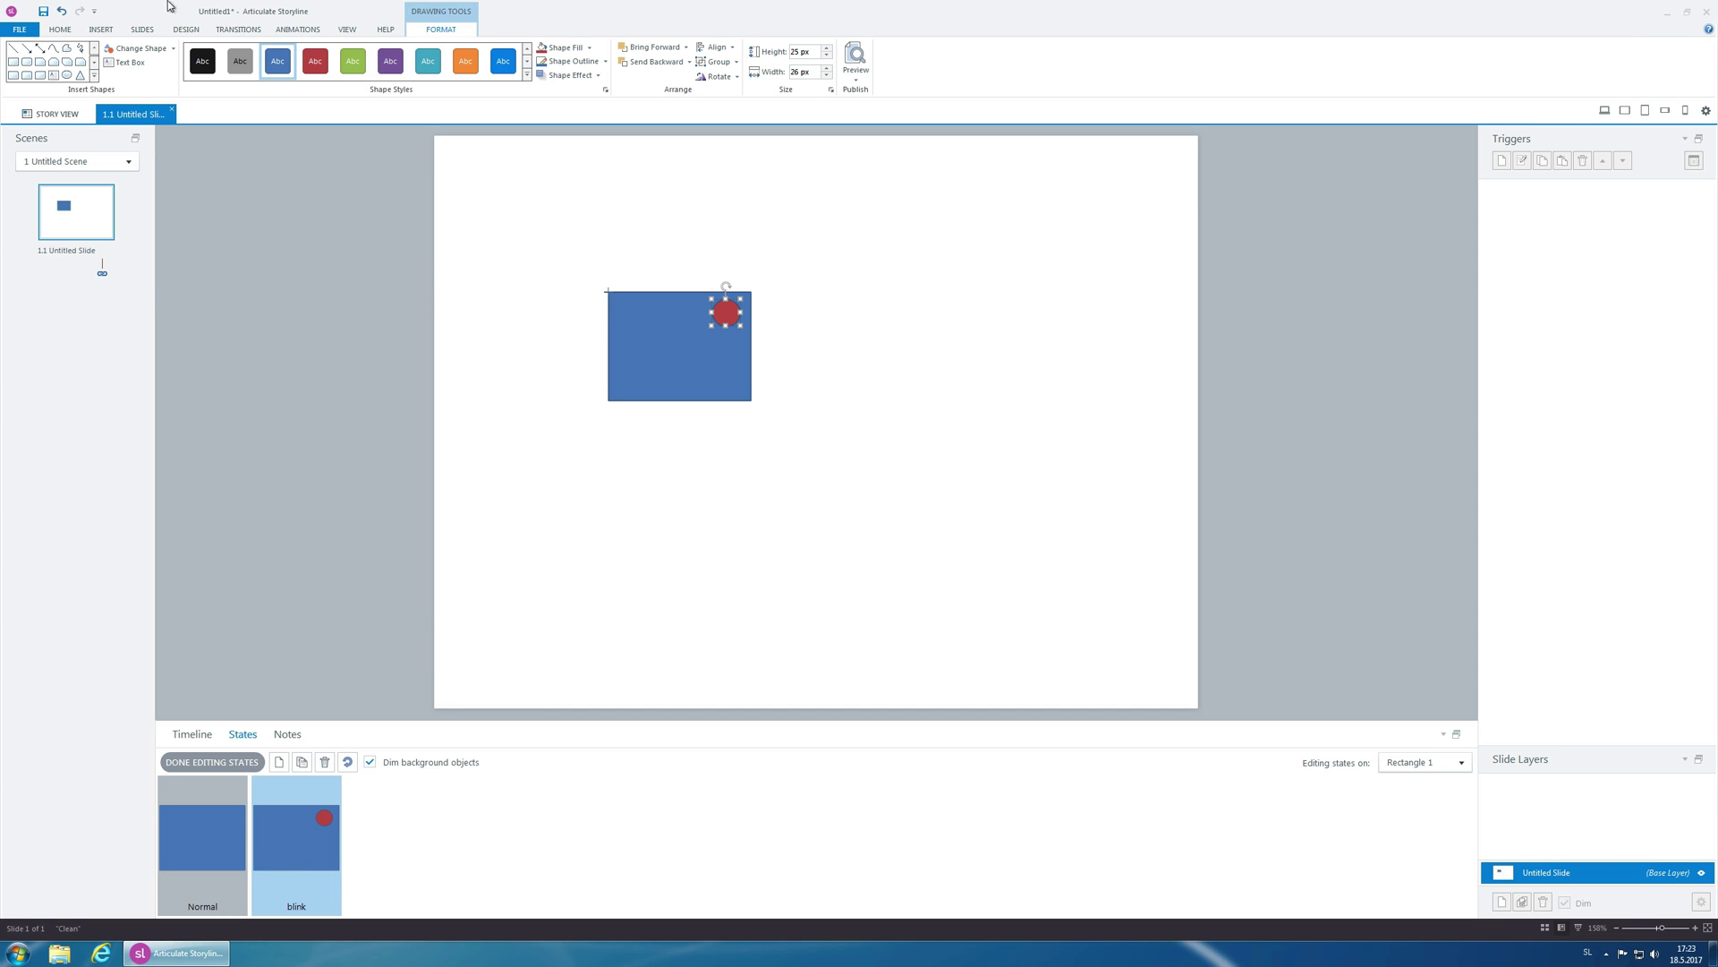
Give the red circle a Fade entrance and a Fade exit animation, each 00.50 seconds
{"action": "left_click", "coordinate": [261, 33]}
{"action": "left_click", "coordinate": [283, 30]}
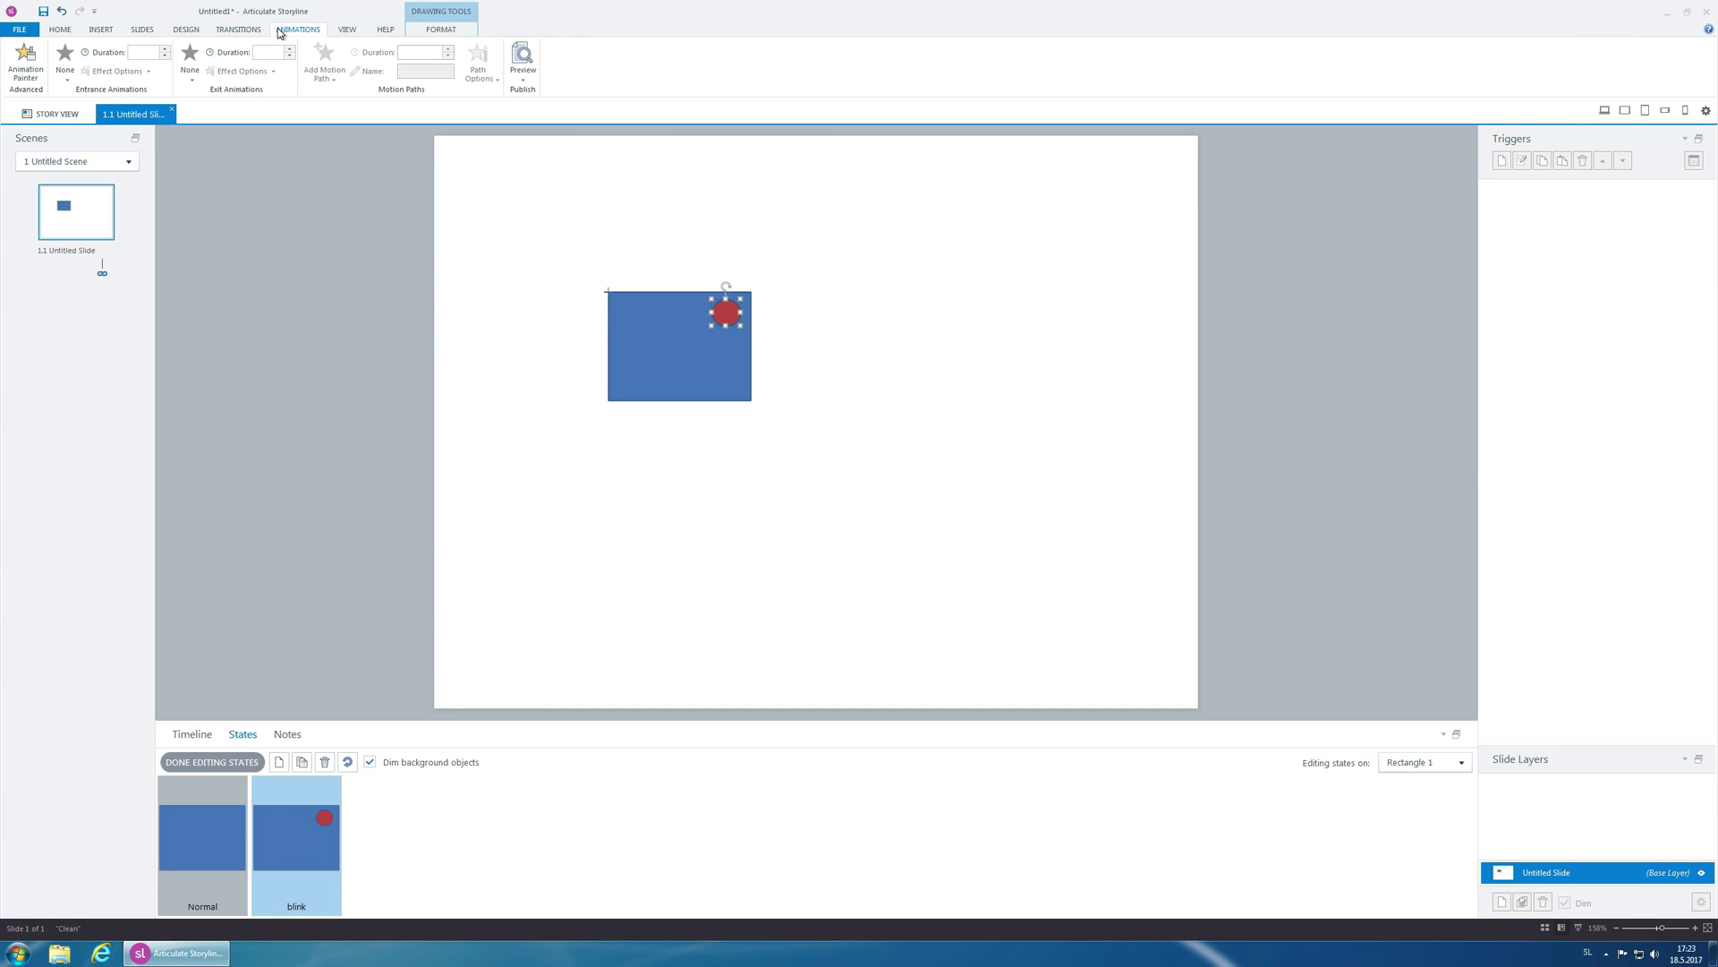
{"action": "left_click", "coordinate": [68, 73]}
{"action": "left_click", "coordinate": [142, 103]}
{"action": "left_click", "coordinate": [189, 61]}
{"action": "left_click", "coordinate": [268, 105]}
Finish editing states, reopen the blink state, and select the red circle to verify its animations
{"action": "left_click", "coordinate": [212, 762]}
{"action": "left_click", "coordinate": [195, 763]}
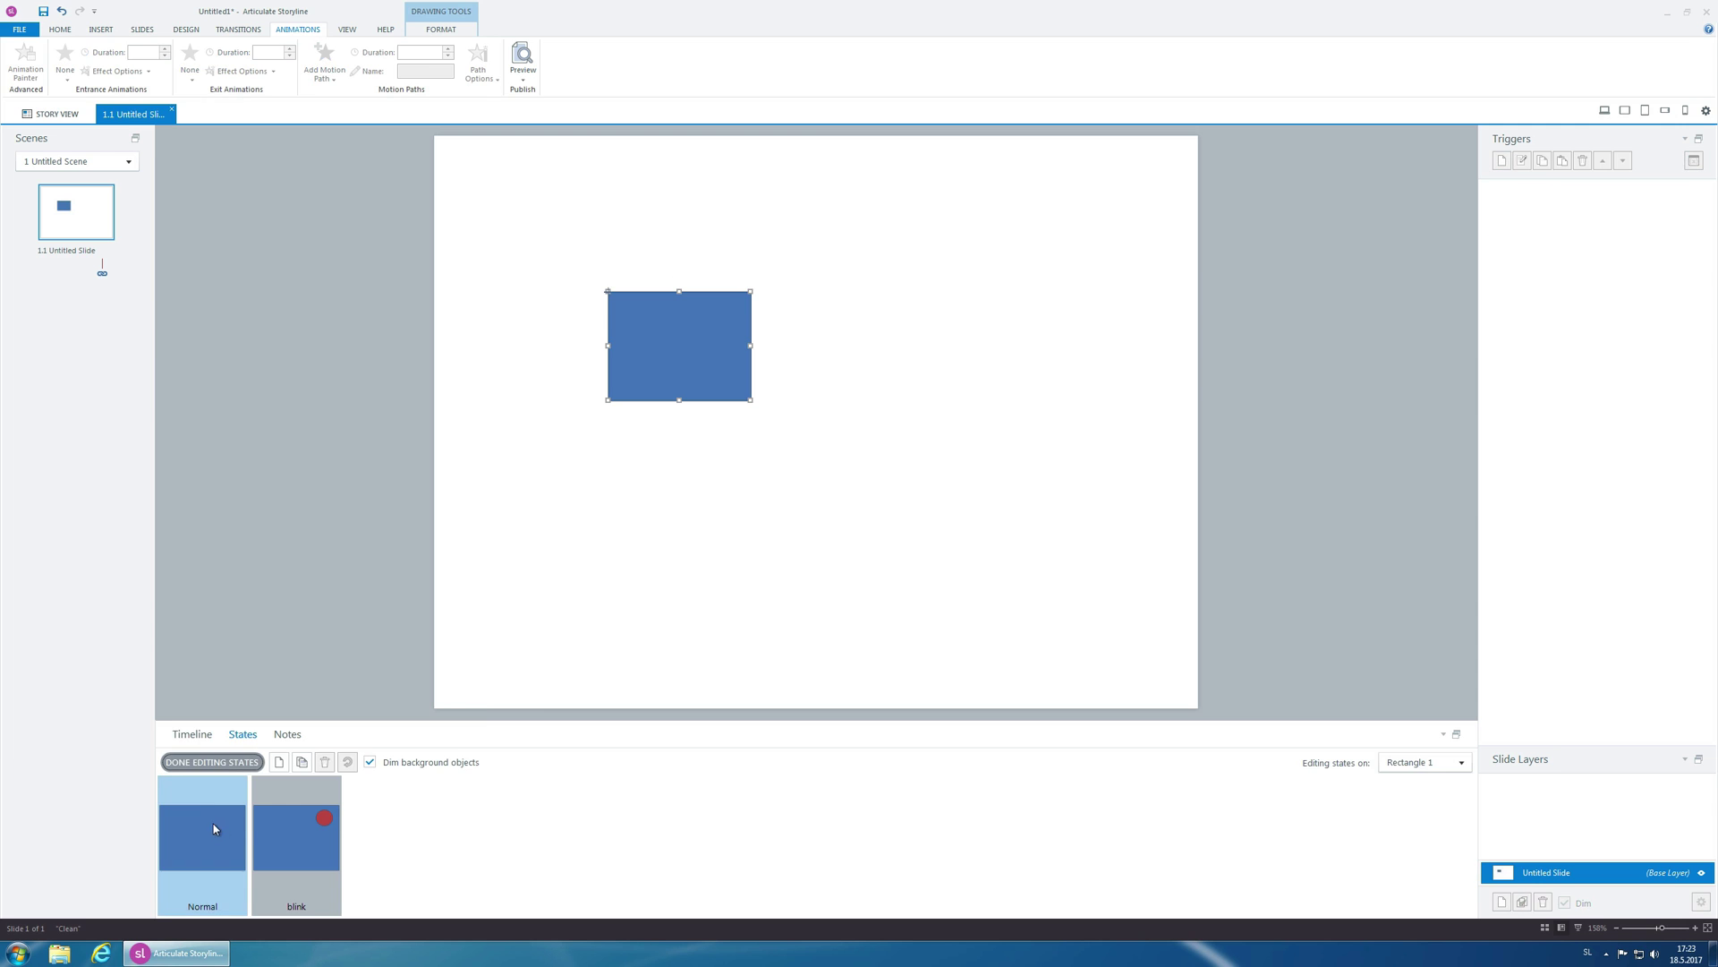
{"action": "left_click", "coordinate": [297, 837]}
{"action": "left_click", "coordinate": [726, 315]}
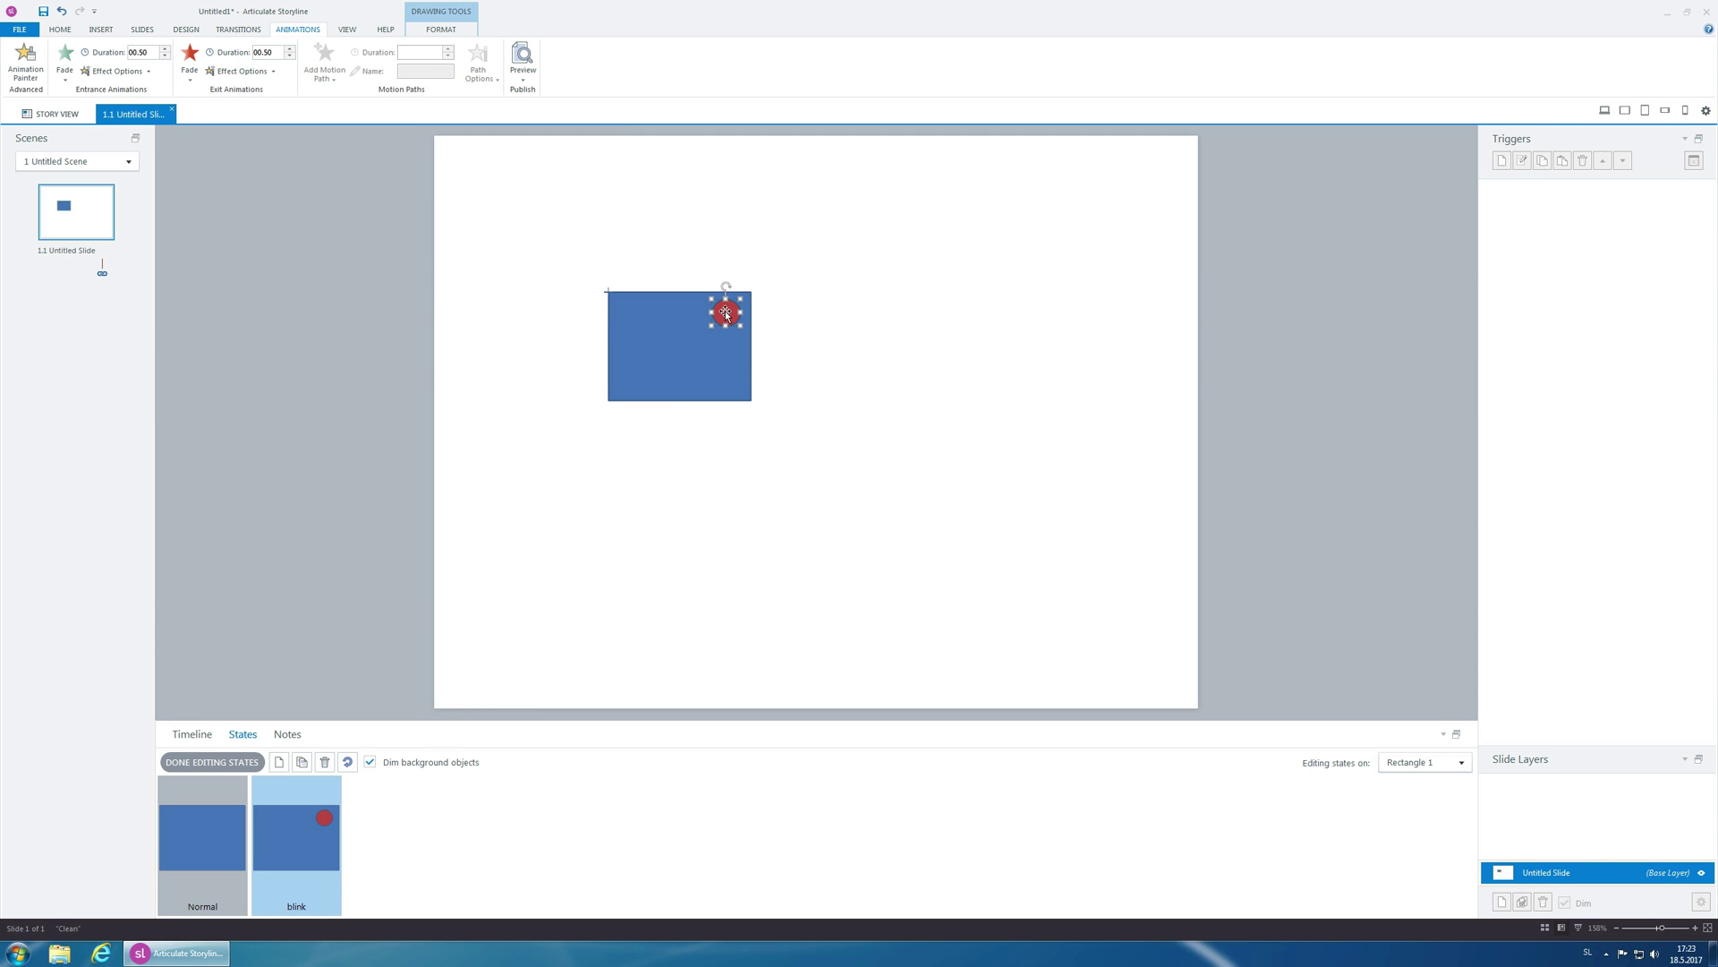
Exit state editing and select the red circle, starting and cancelling a trial trigger
{"action": "left_click", "coordinate": [243, 762]}
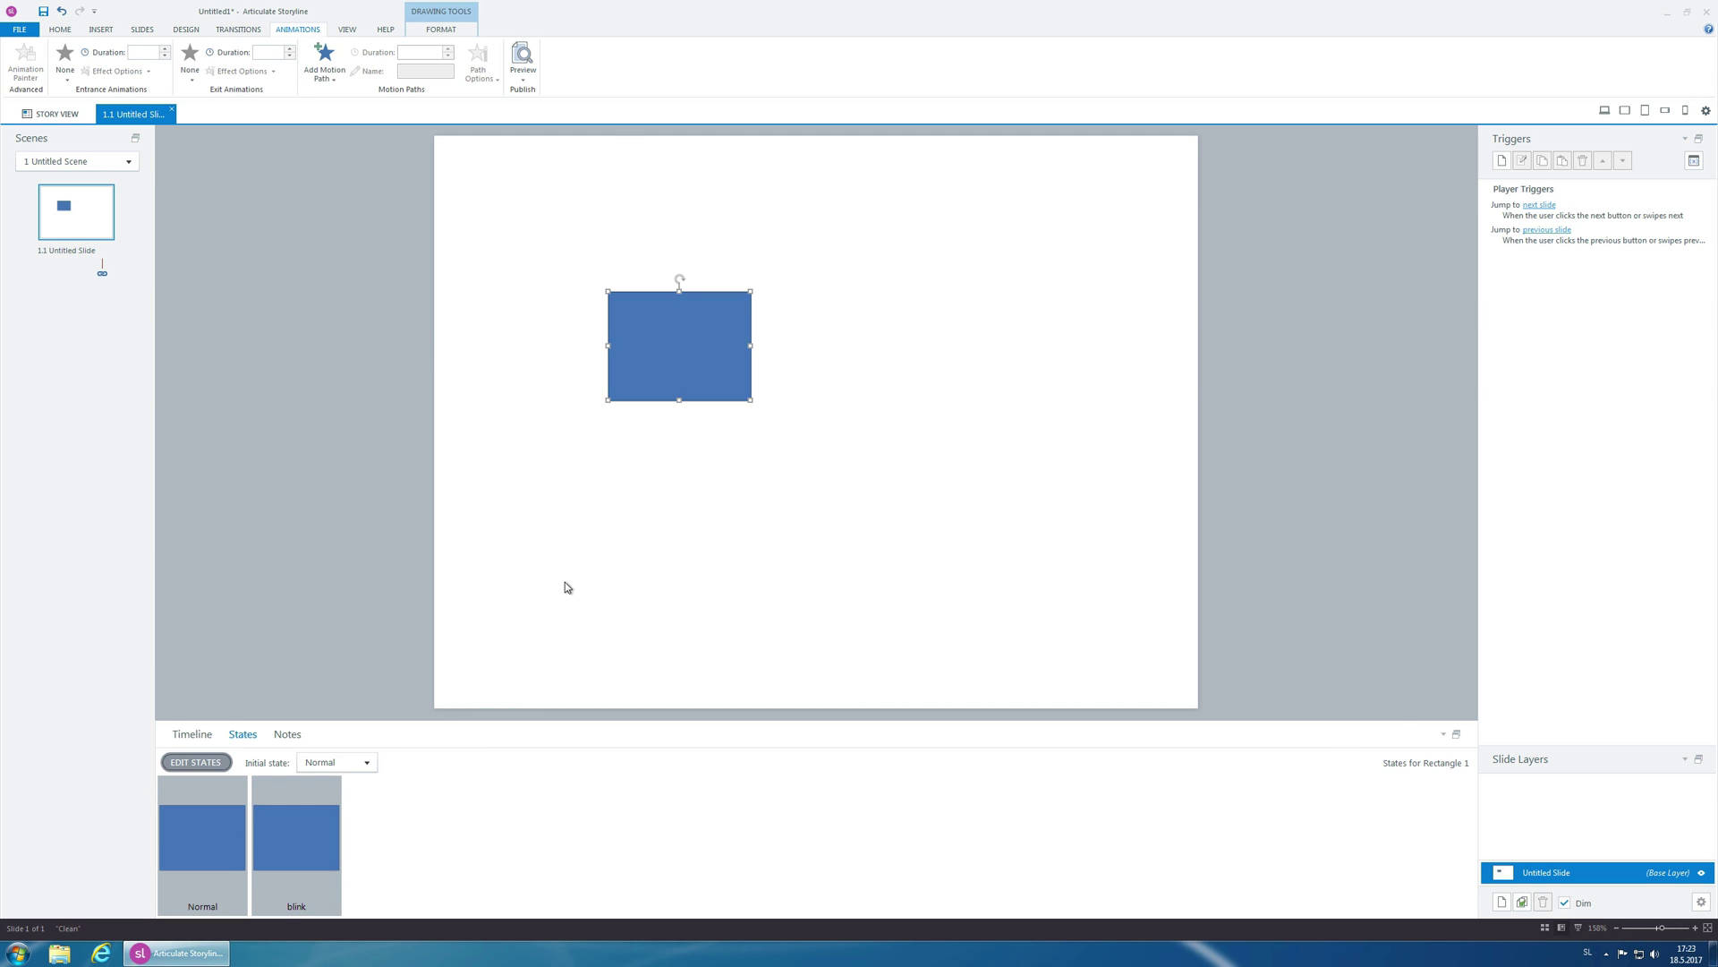
{"action": "left_click", "coordinate": [889, 349]}
{"action": "key", "text": "Tab"}
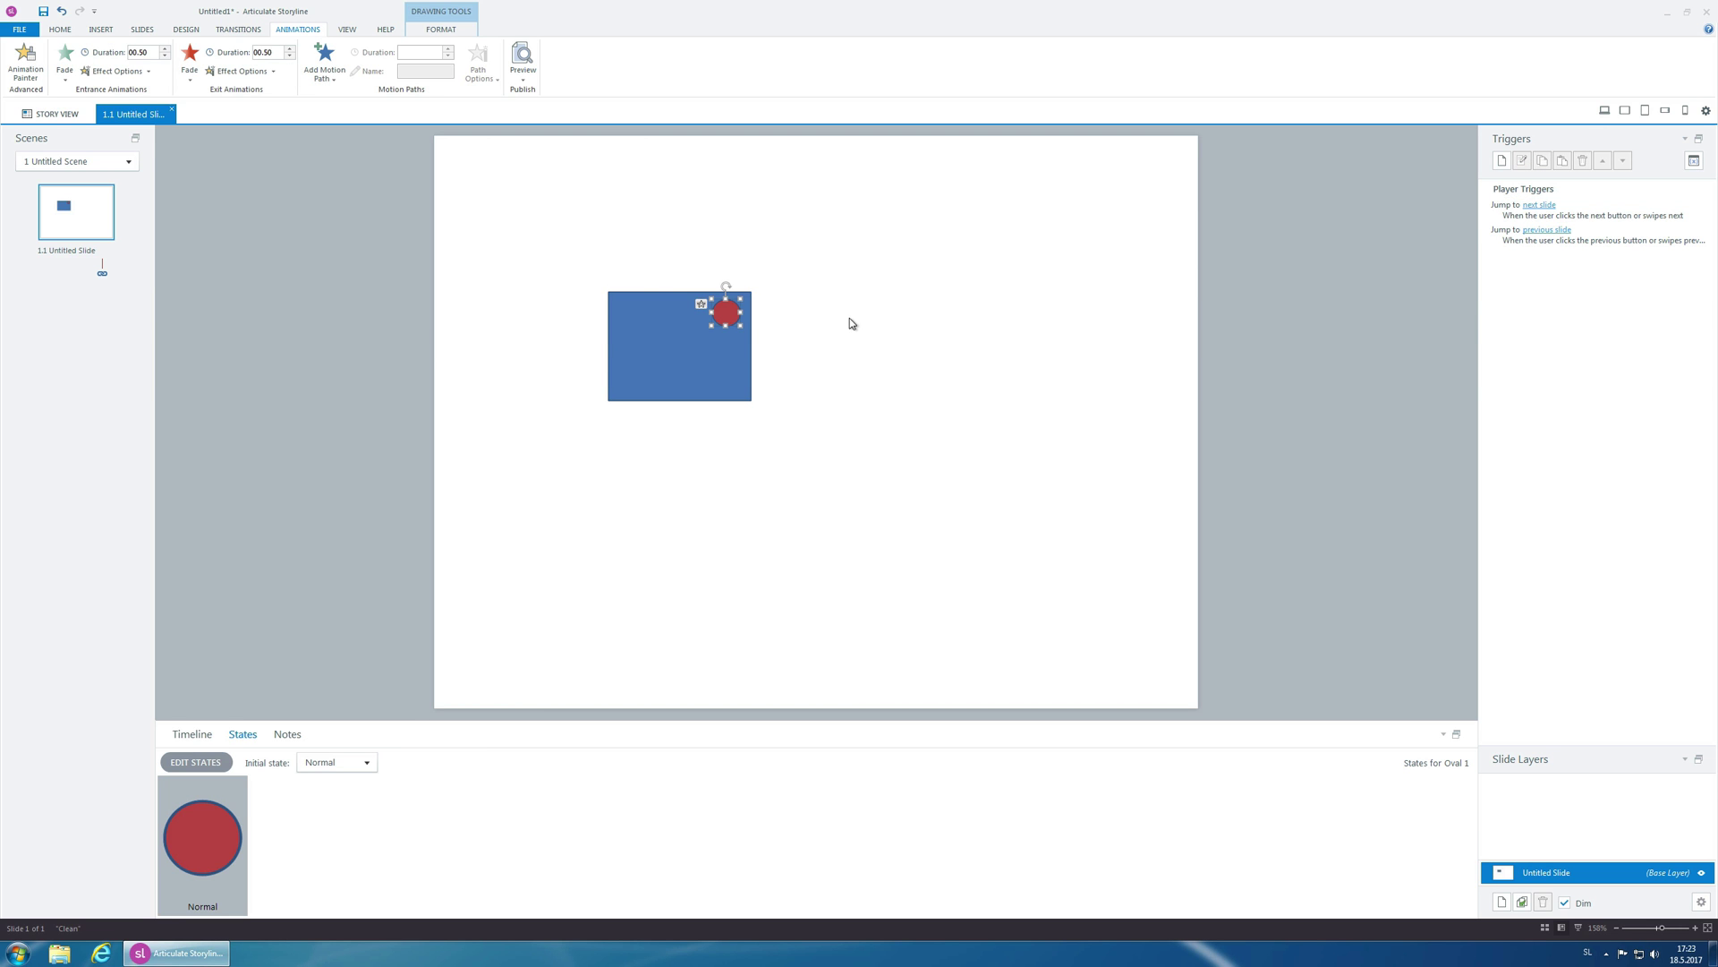
{"action": "left_click", "coordinate": [1501, 160]}
{"action": "left_click_drag", "start_coordinate": [1231, 175], "coordinate": [1082, 191]}
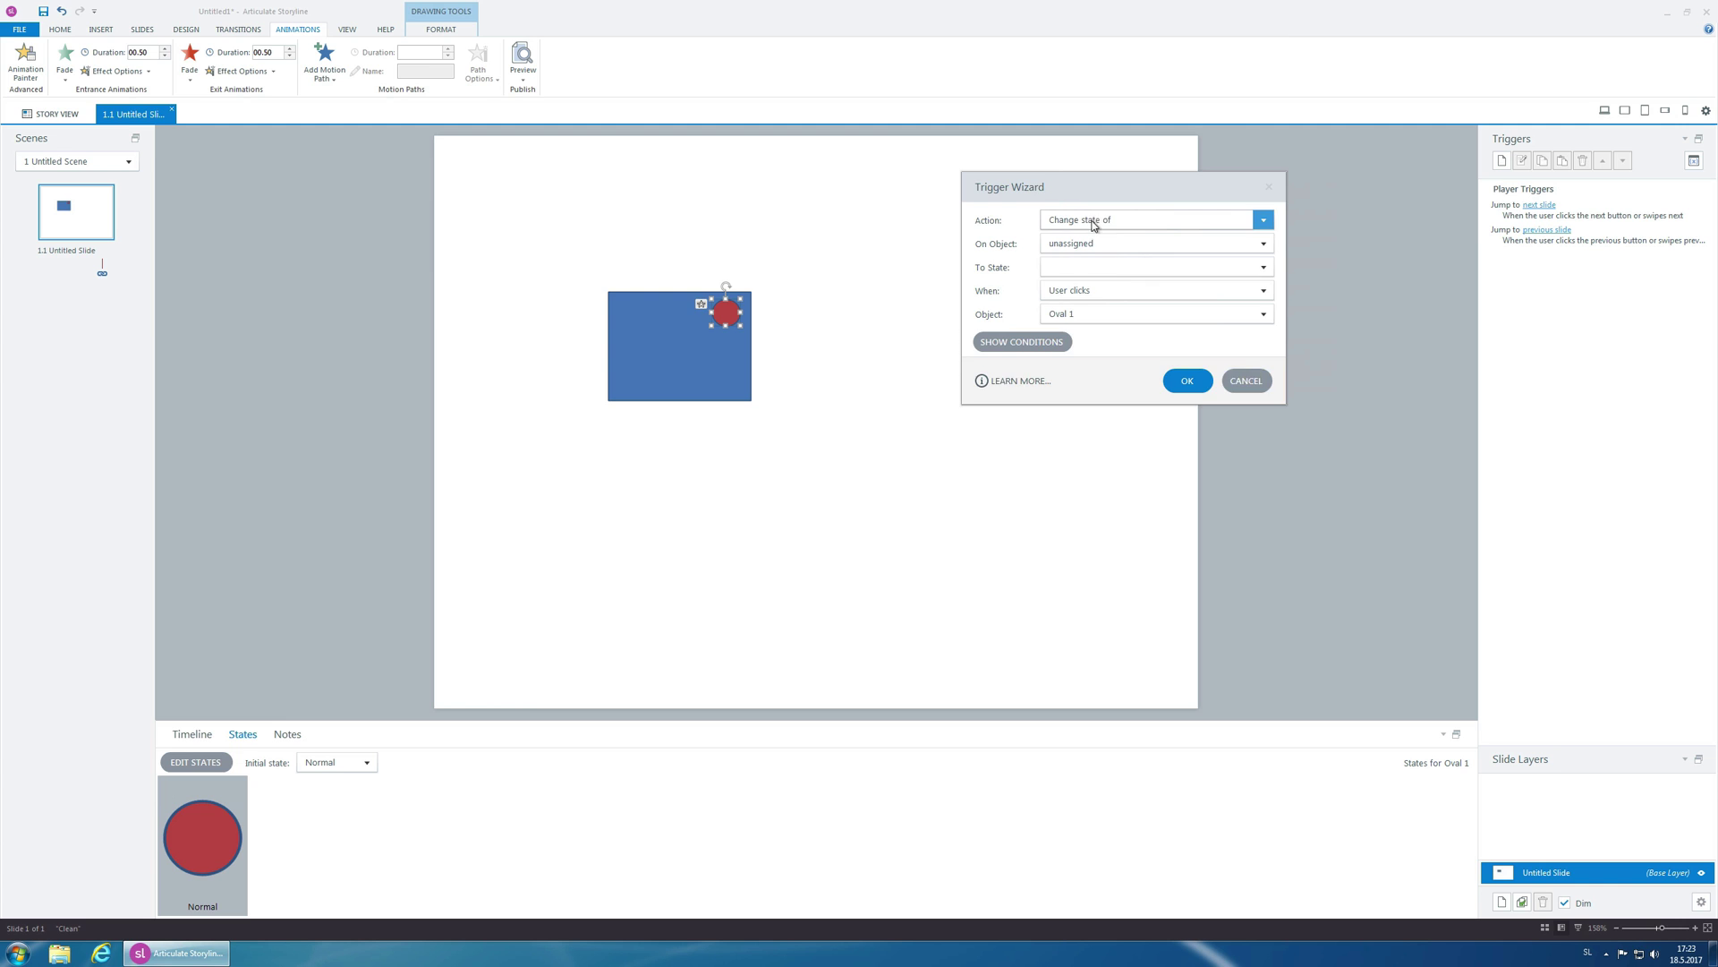
{"action": "left_click", "coordinate": [1246, 381]}
Create a True/False project variable named 'blink' with default value False
{"action": "left_click", "coordinate": [1695, 160]}
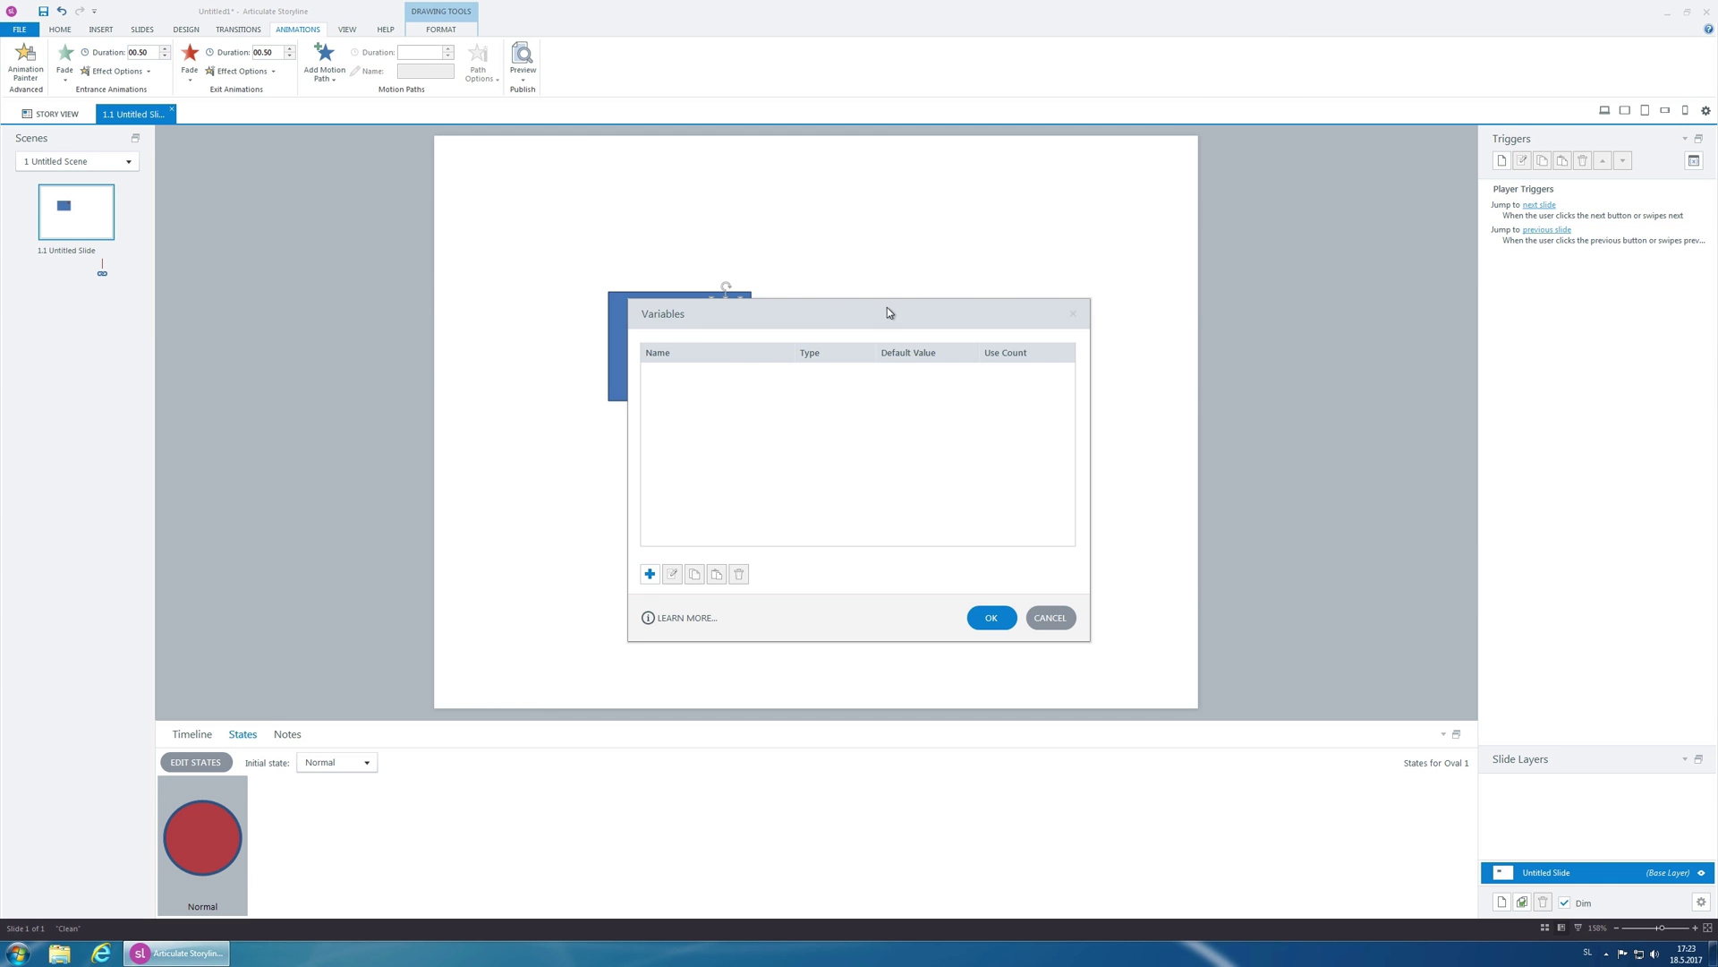
{"action": "left_click_drag", "start_coordinate": [889, 312], "coordinate": [1144, 252]}
{"action": "left_click", "coordinate": [906, 513]}
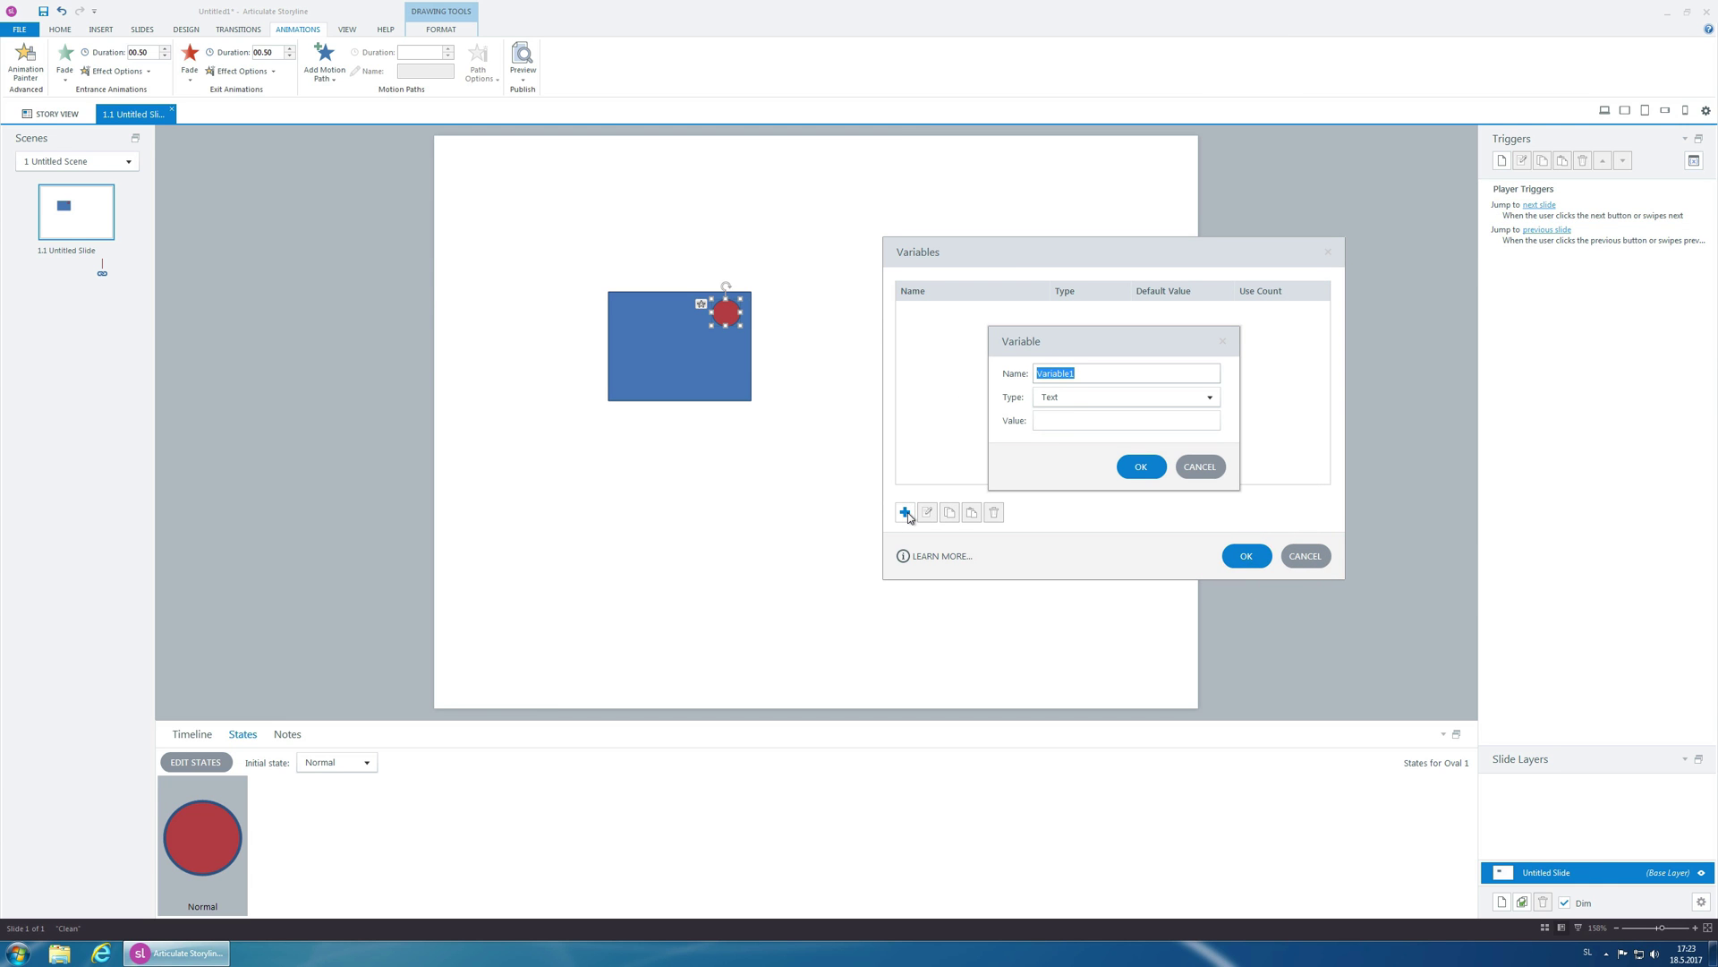
{"action": "type", "text": "blink"}
{"action": "left_click", "coordinate": [1126, 396]}
{"action": "left_click", "coordinate": [1088, 416]}
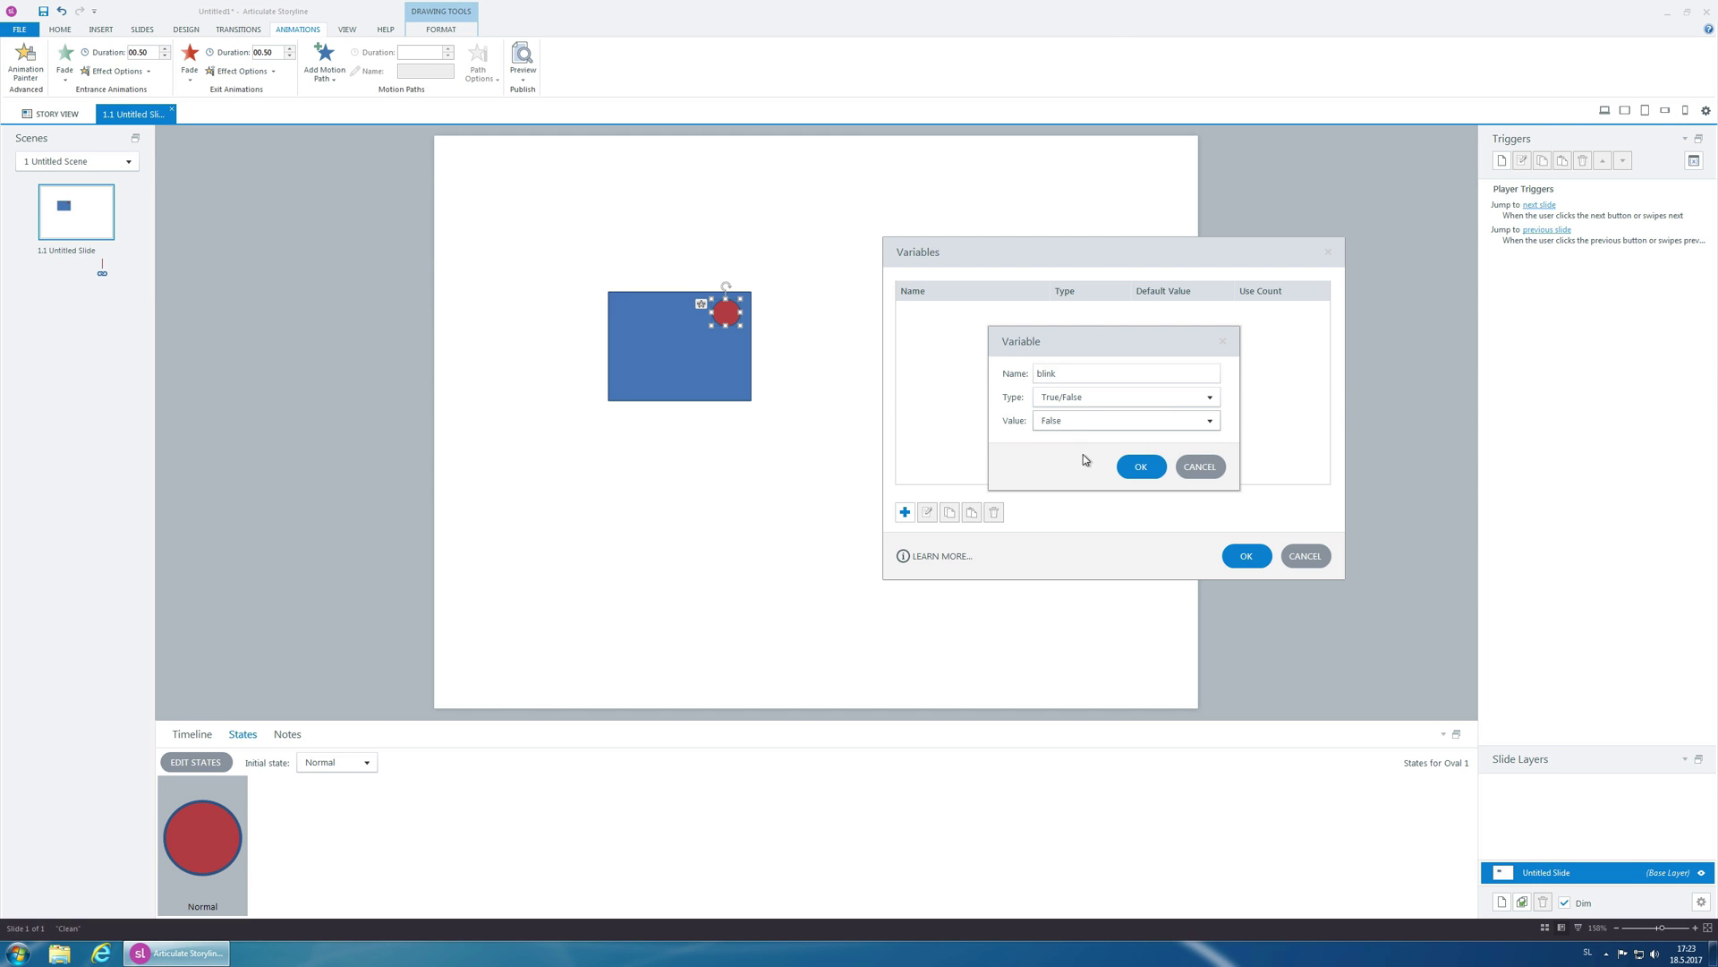
{"action": "left_click", "coordinate": [1138, 466]}
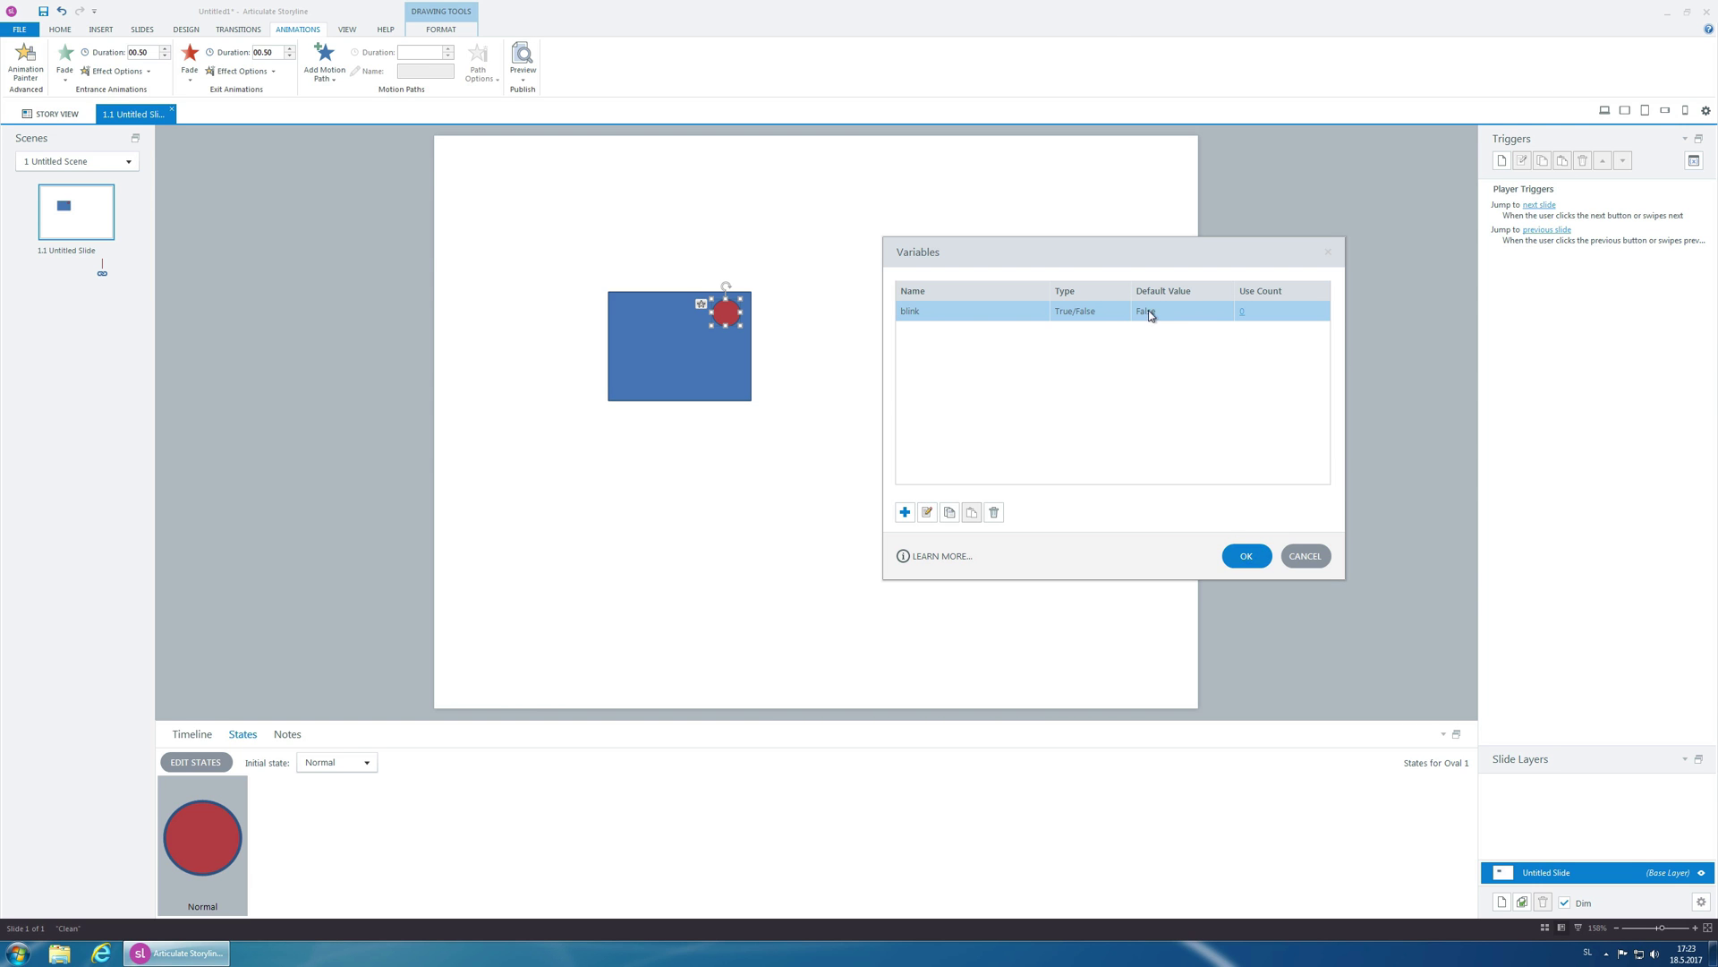
{"action": "left_click", "coordinate": [1269, 562]}
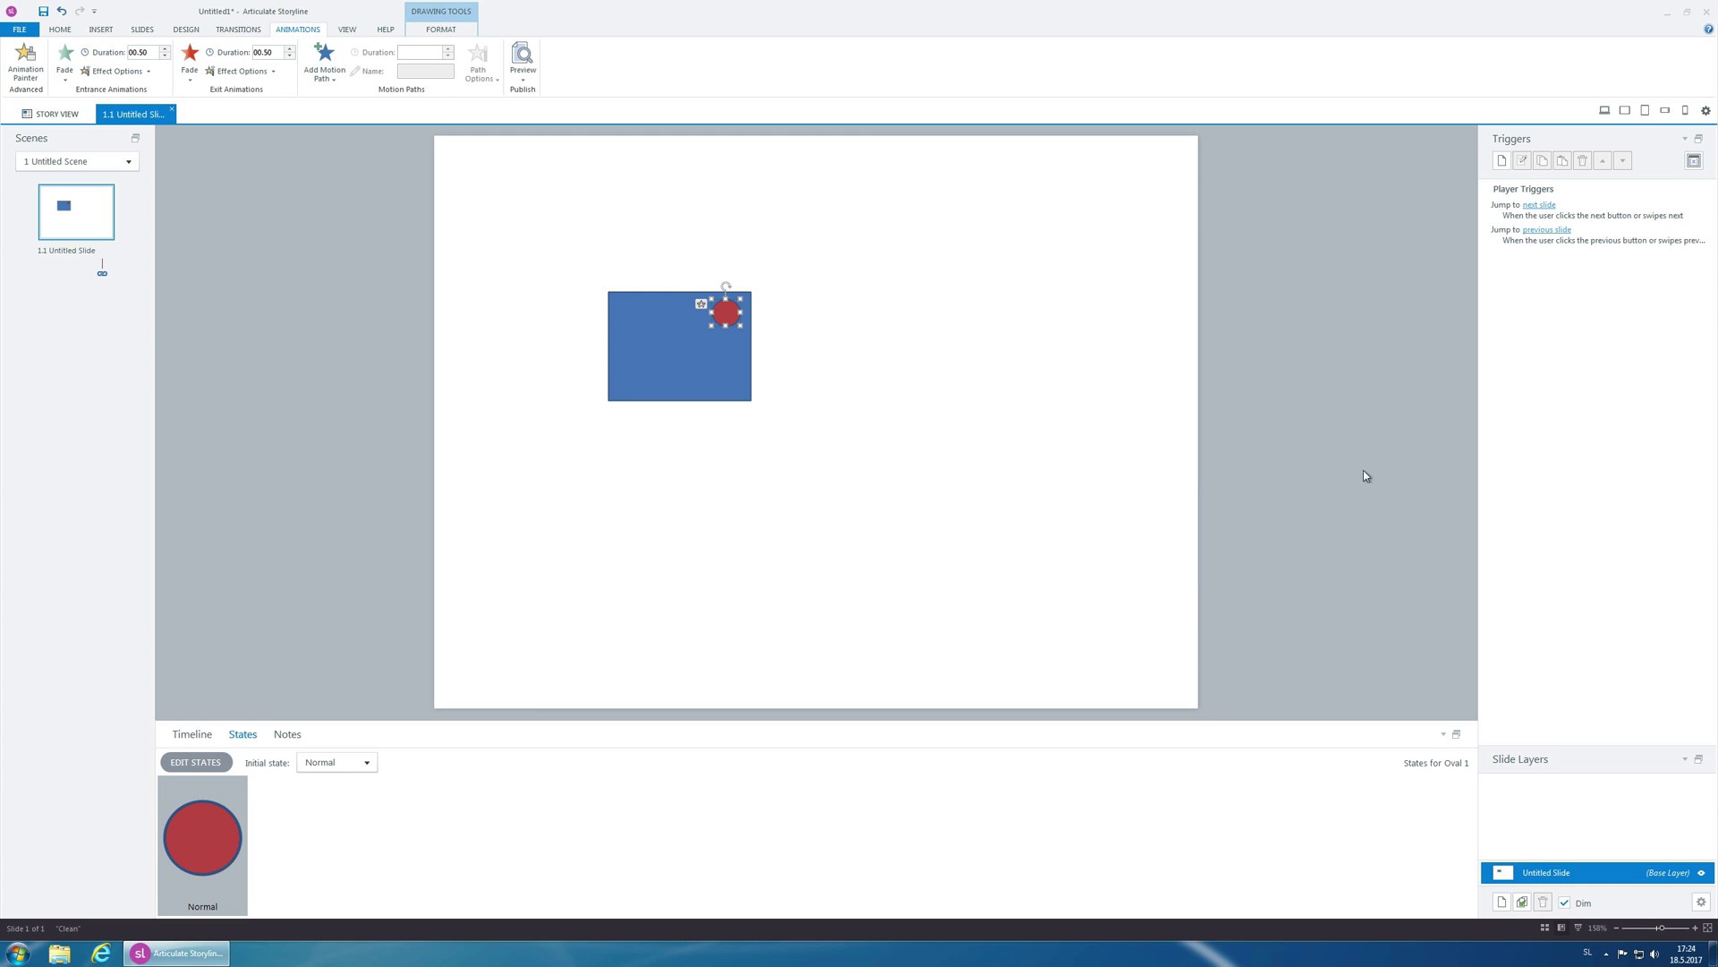
Add a trigger on the circle setting blink = NOT Assignment when its entrance animation completes
{"action": "left_click", "coordinate": [1502, 160]}
{"action": "left_click", "coordinate": [1098, 220]}
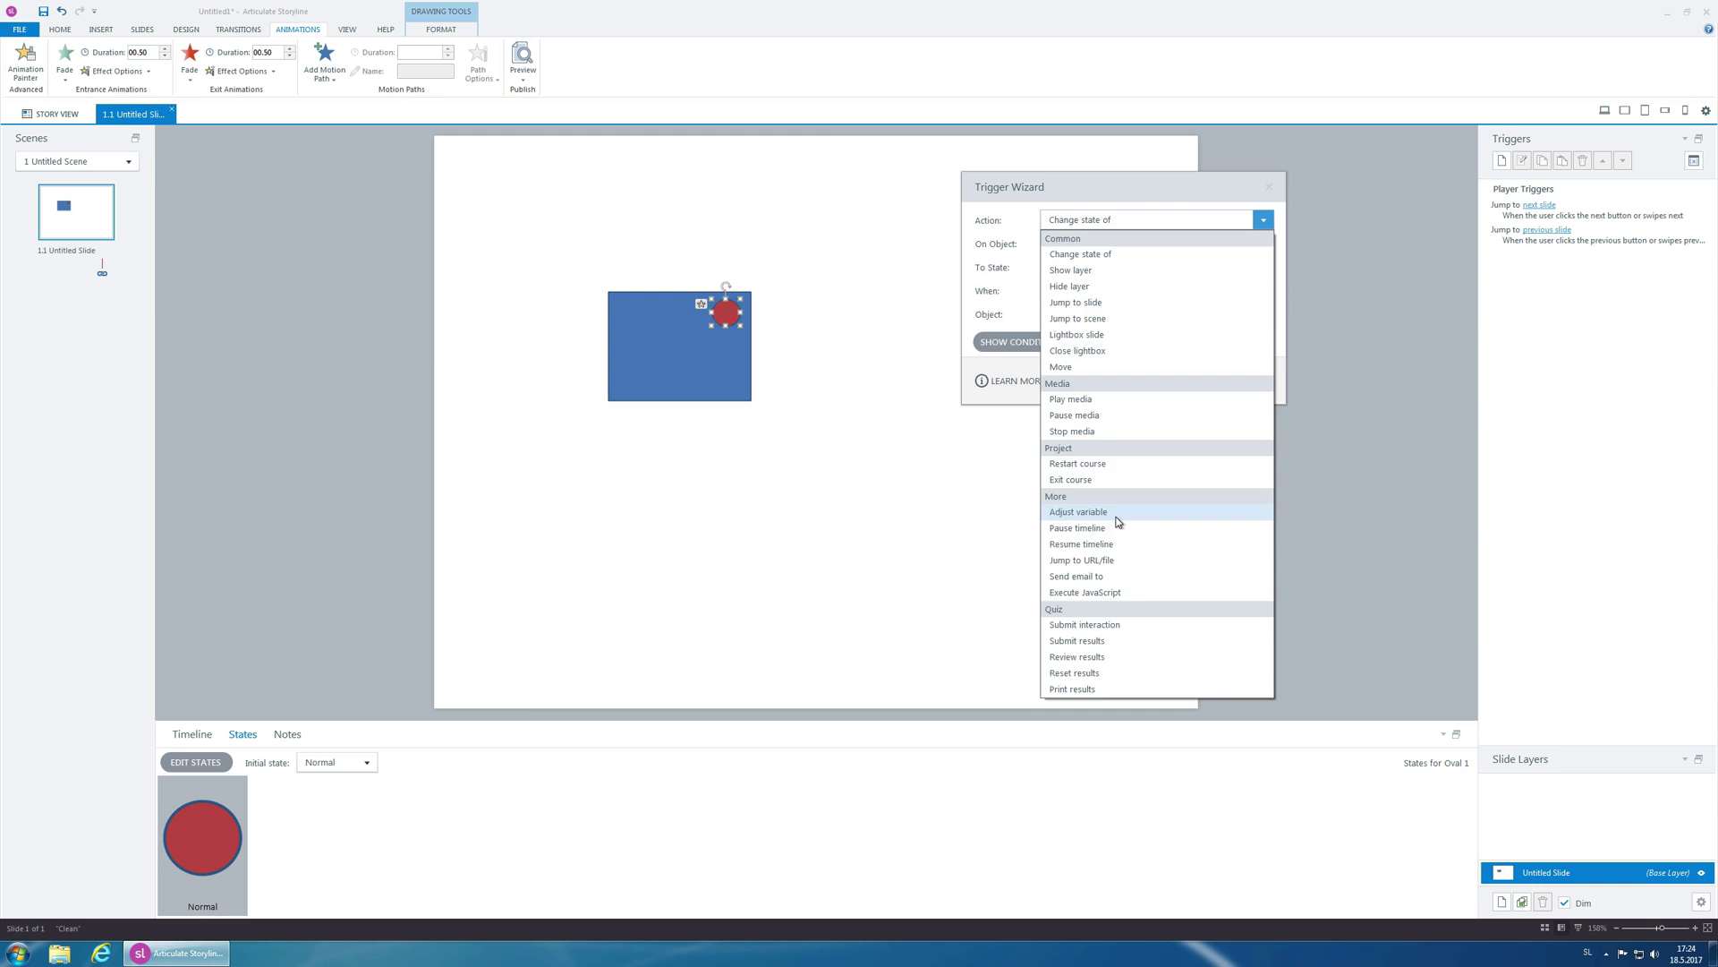
{"action": "left_click", "coordinate": [1110, 511]}
{"action": "left_click", "coordinate": [1115, 243]}
{"action": "left_click", "coordinate": [1093, 267]}
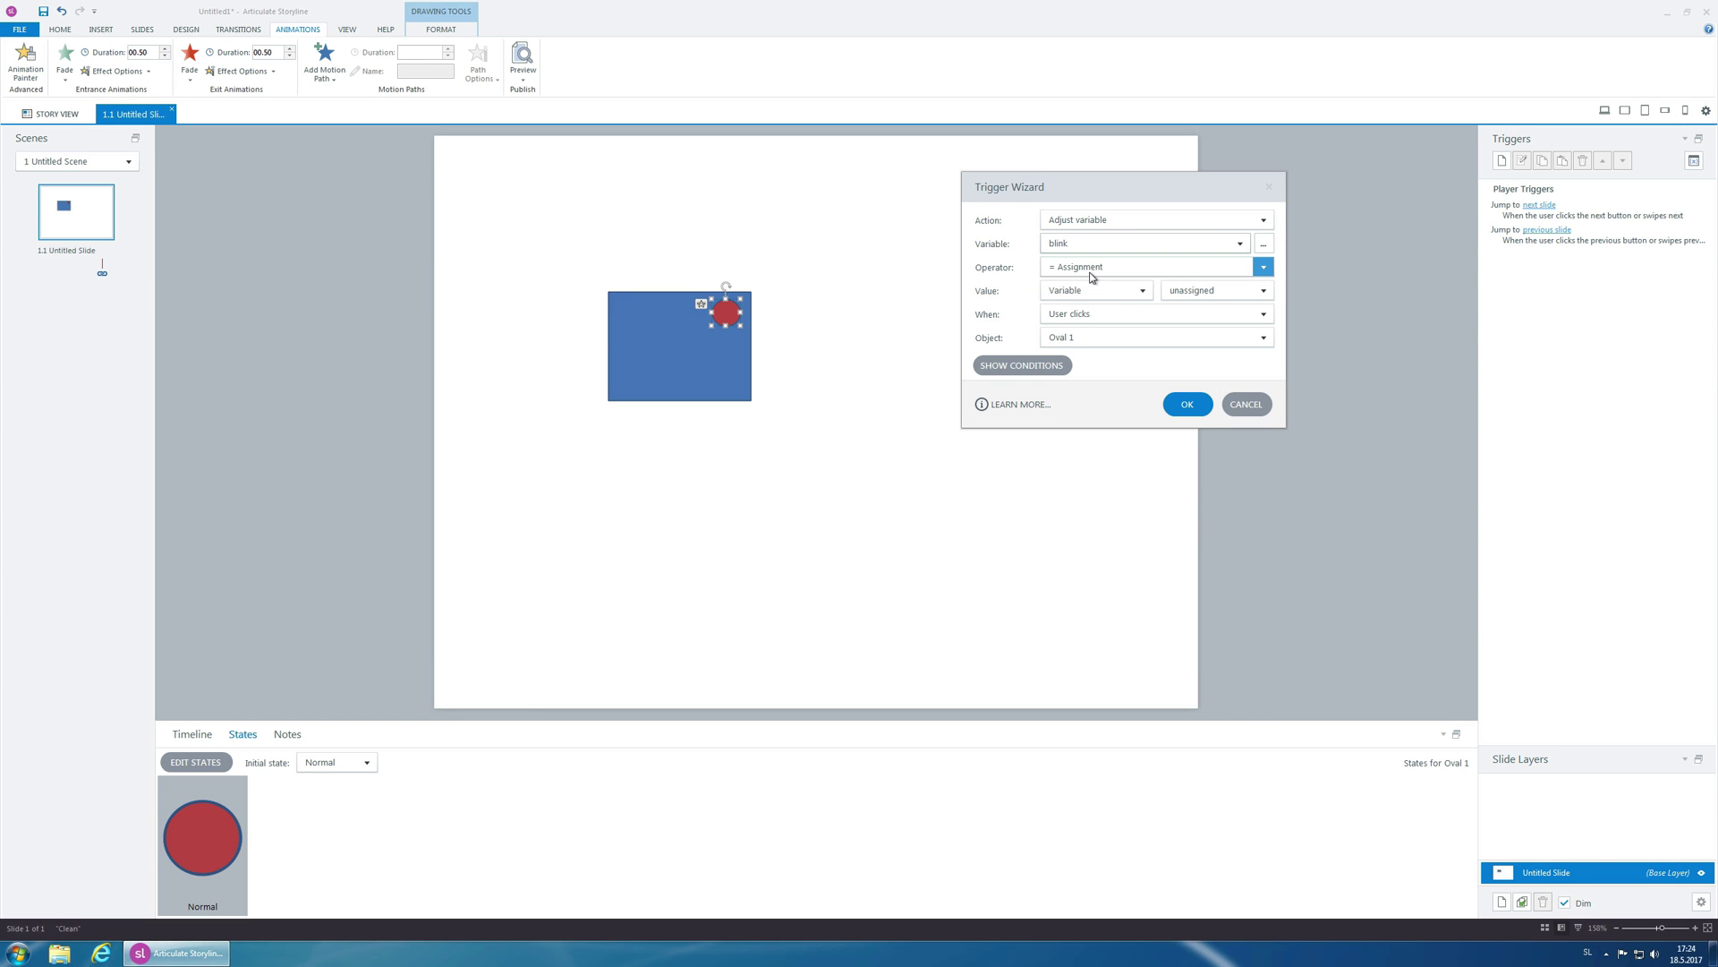
{"action": "left_click", "coordinate": [1099, 268]}
{"action": "left_click", "coordinate": [1099, 301]}
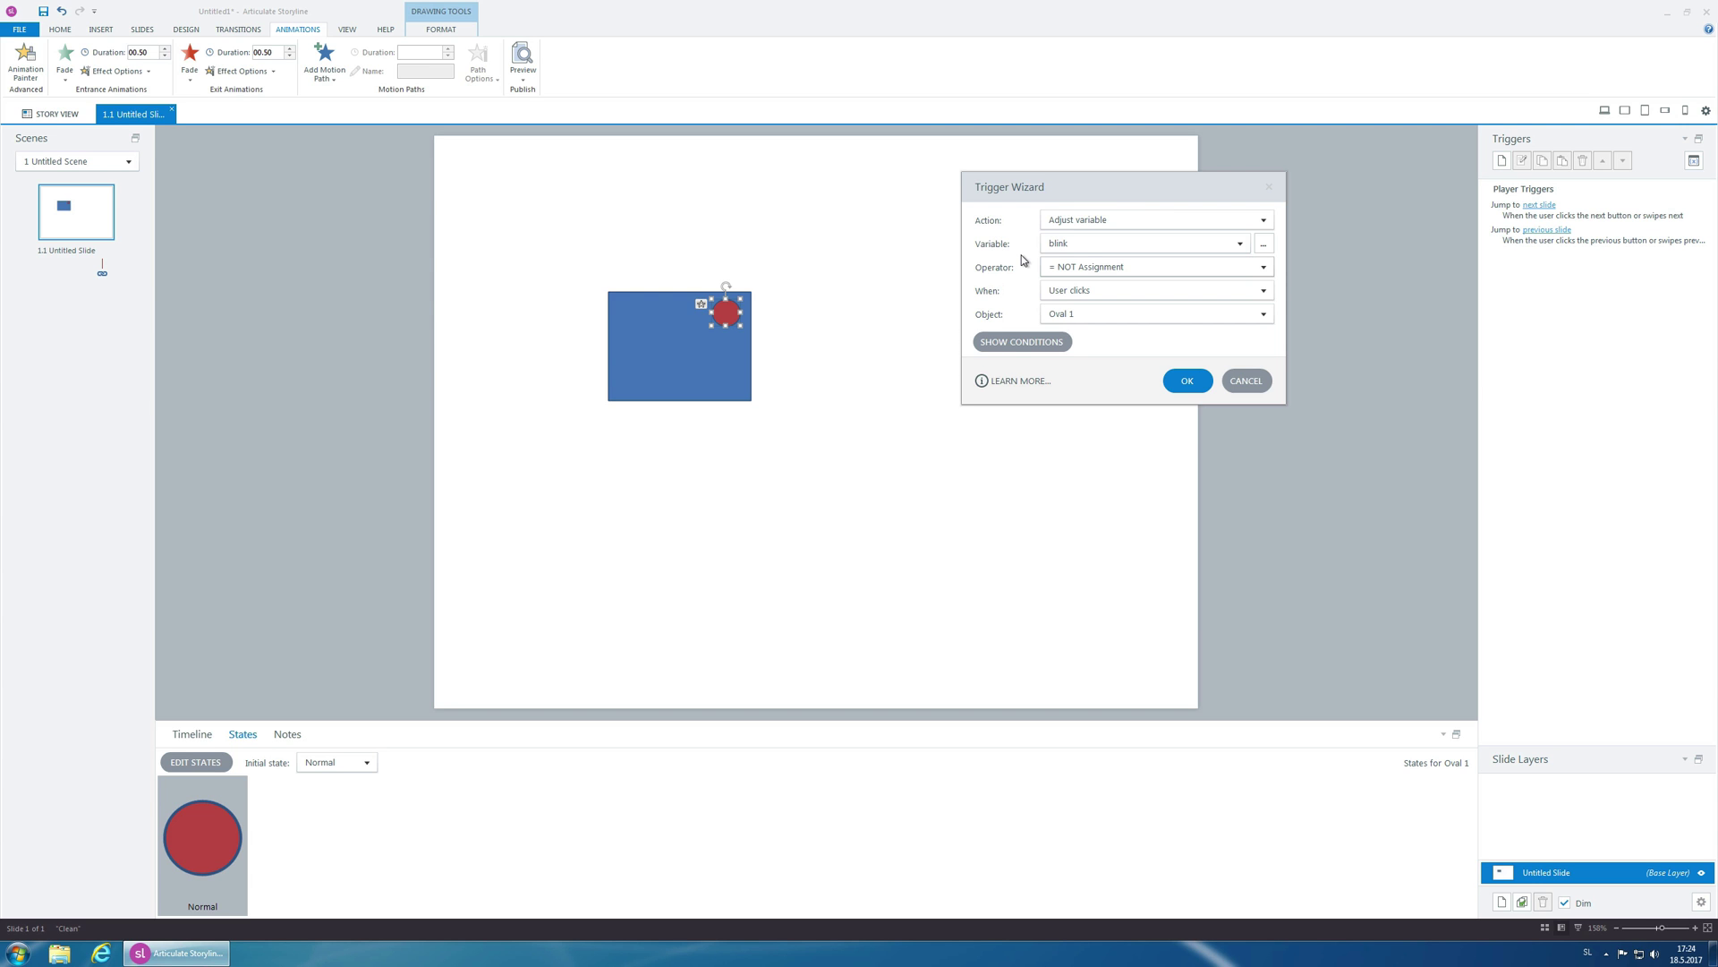
{"action": "left_click", "coordinate": [1069, 291]}
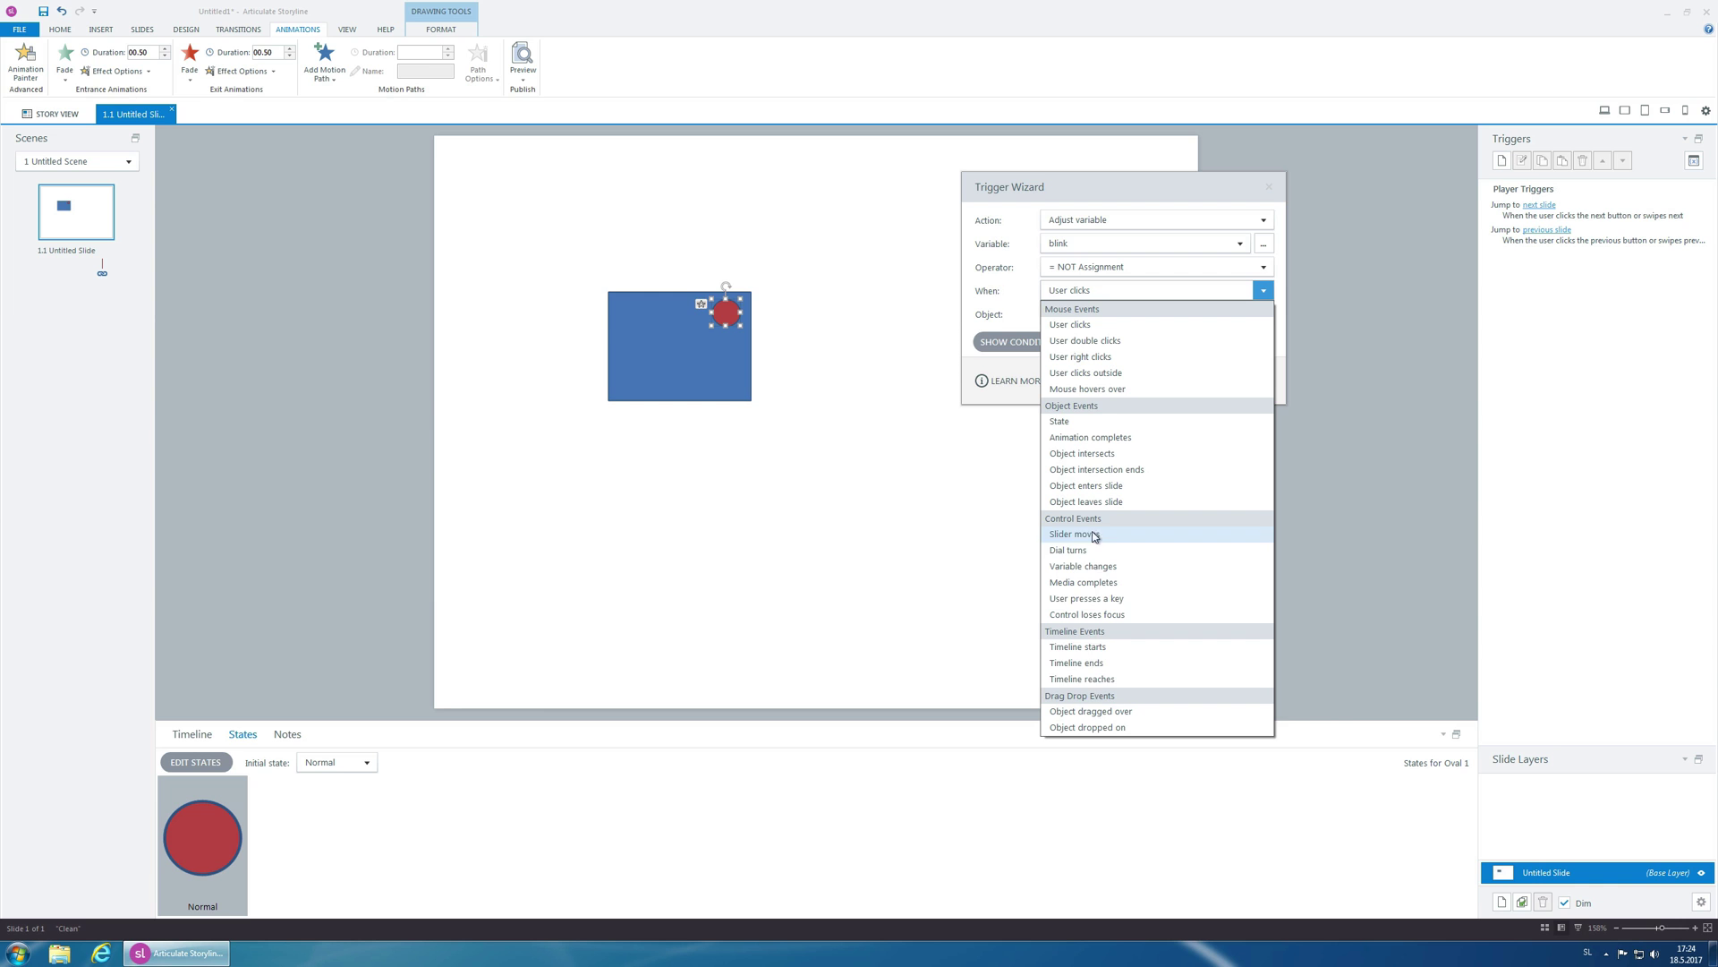
{"action": "left_click", "coordinate": [1110, 437]}
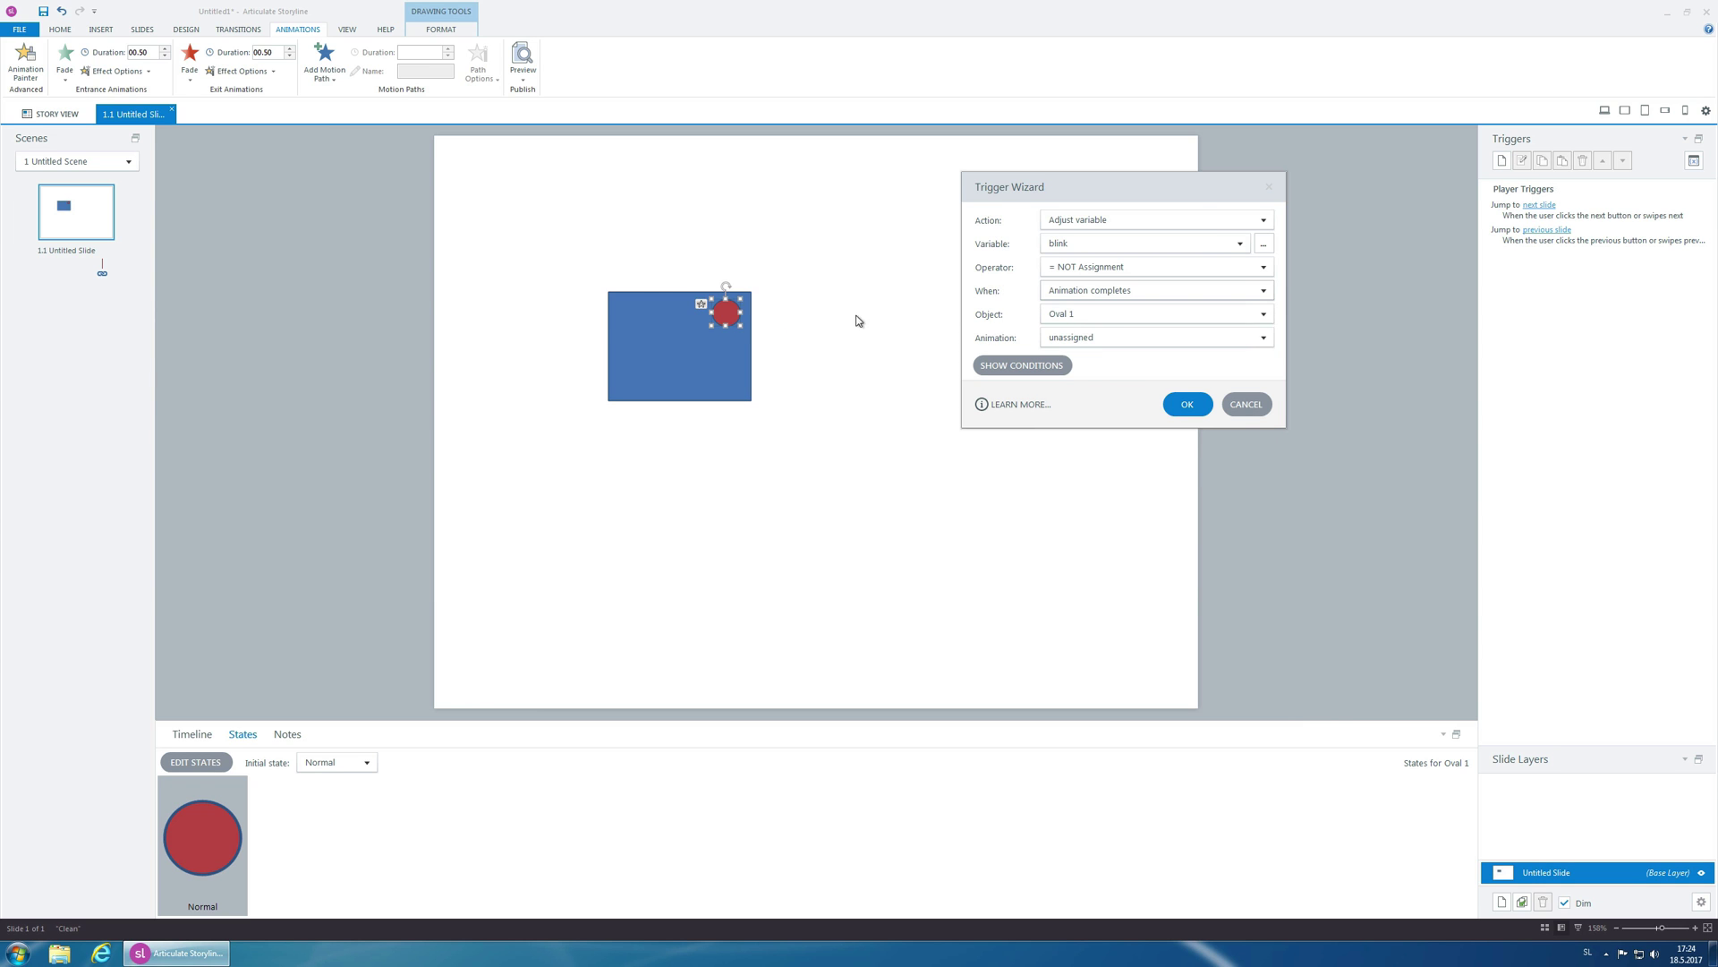
{"action": "left_click", "coordinate": [1087, 338]}
{"action": "left_click", "coordinate": [1080, 387]}
{"action": "left_click", "coordinate": [1180, 404]}
Copy and paste that trigger and change the duplicate to fire when the exit animation completes
{"action": "left_click", "coordinate": [1542, 160]}
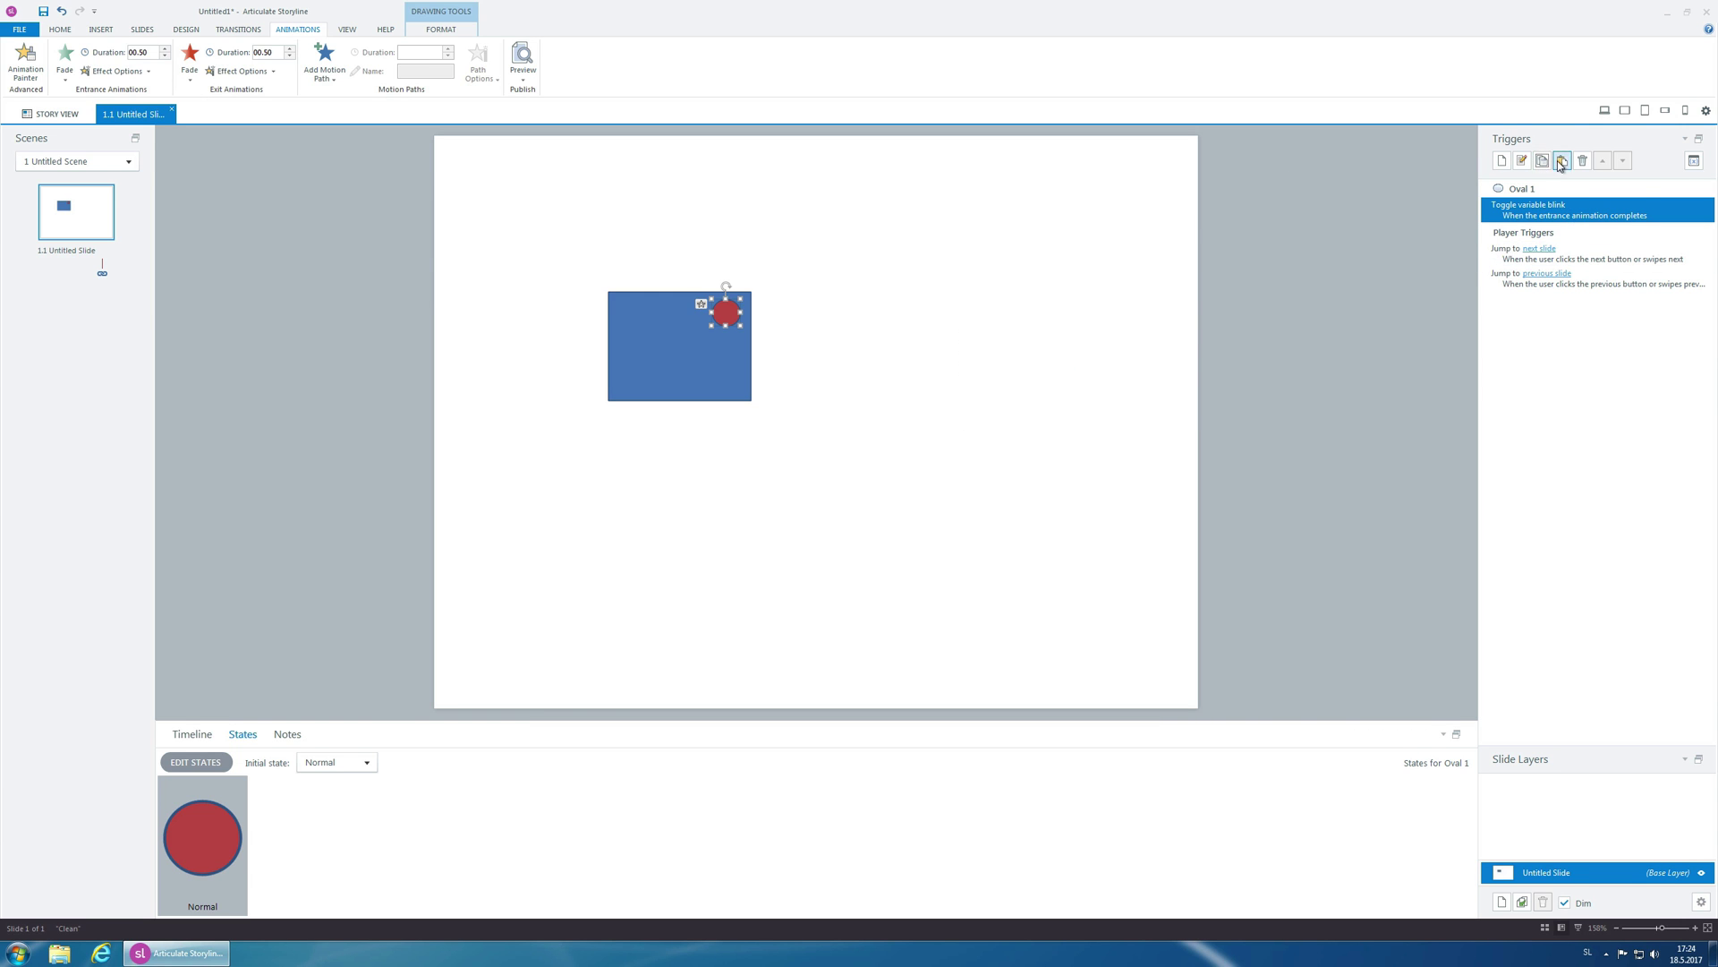
{"action": "left_click", "coordinate": [1562, 160]}
{"action": "double_click", "coordinate": [1517, 235]}
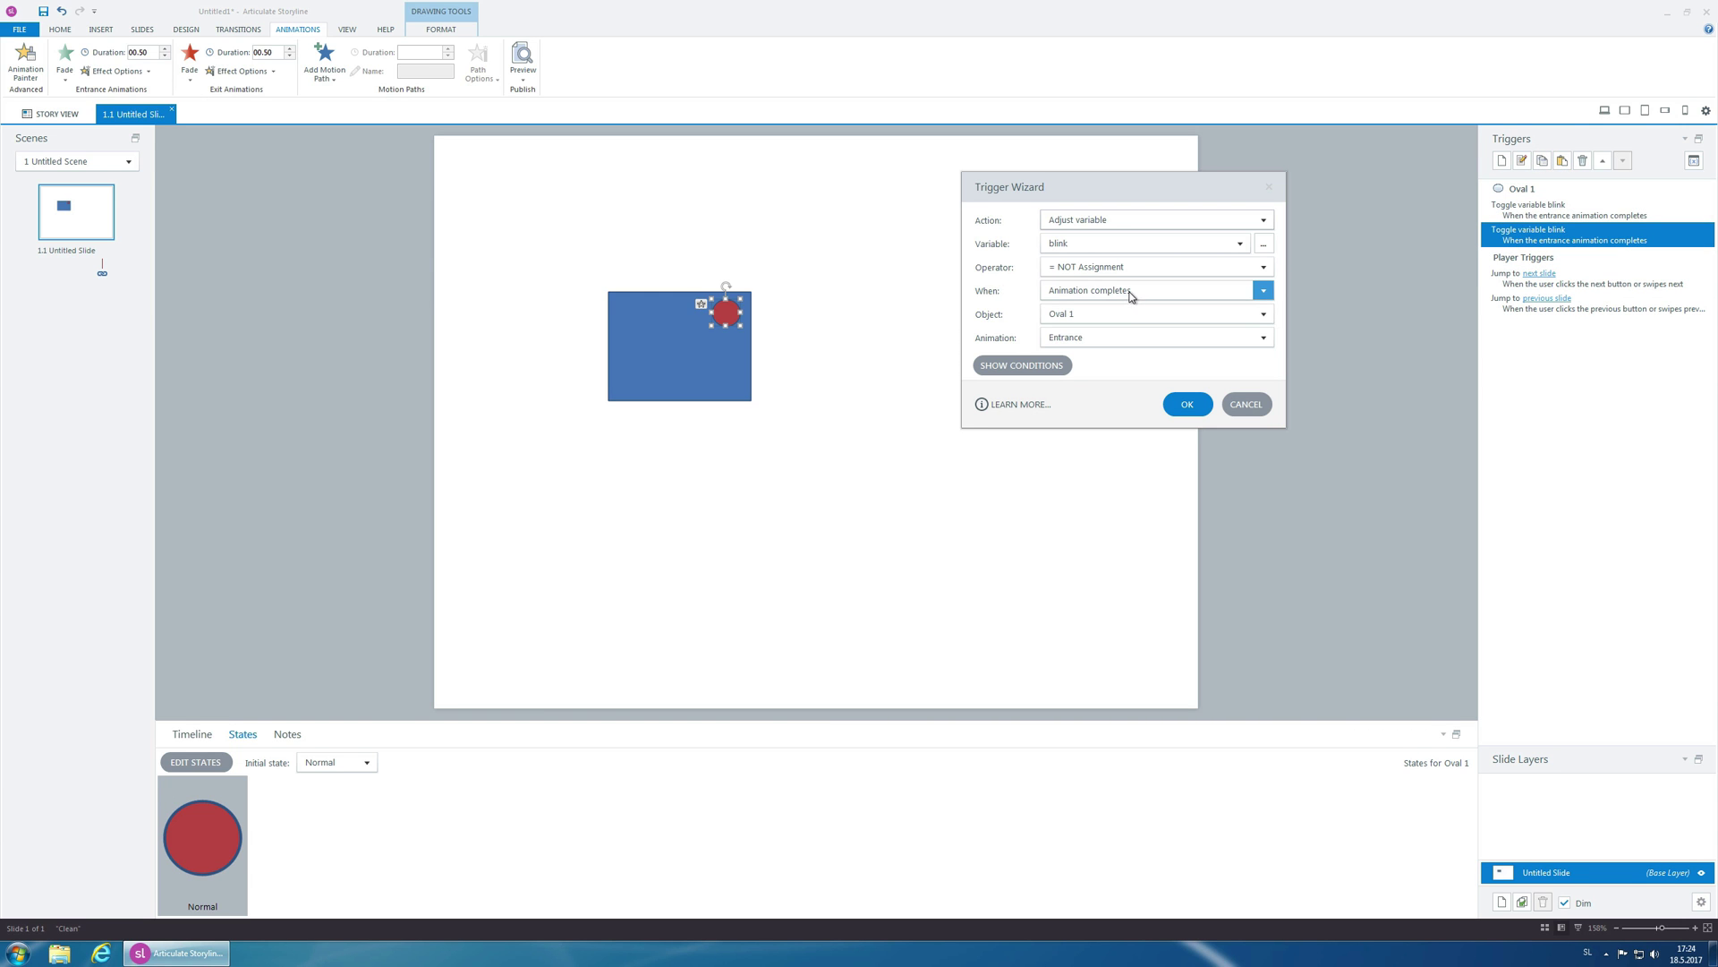
{"action": "left_click", "coordinate": [1263, 338]}
{"action": "left_click", "coordinate": [1071, 395]}
{"action": "left_click", "coordinate": [1164, 404]}
{"action": "left_click", "coordinate": [802, 429]}
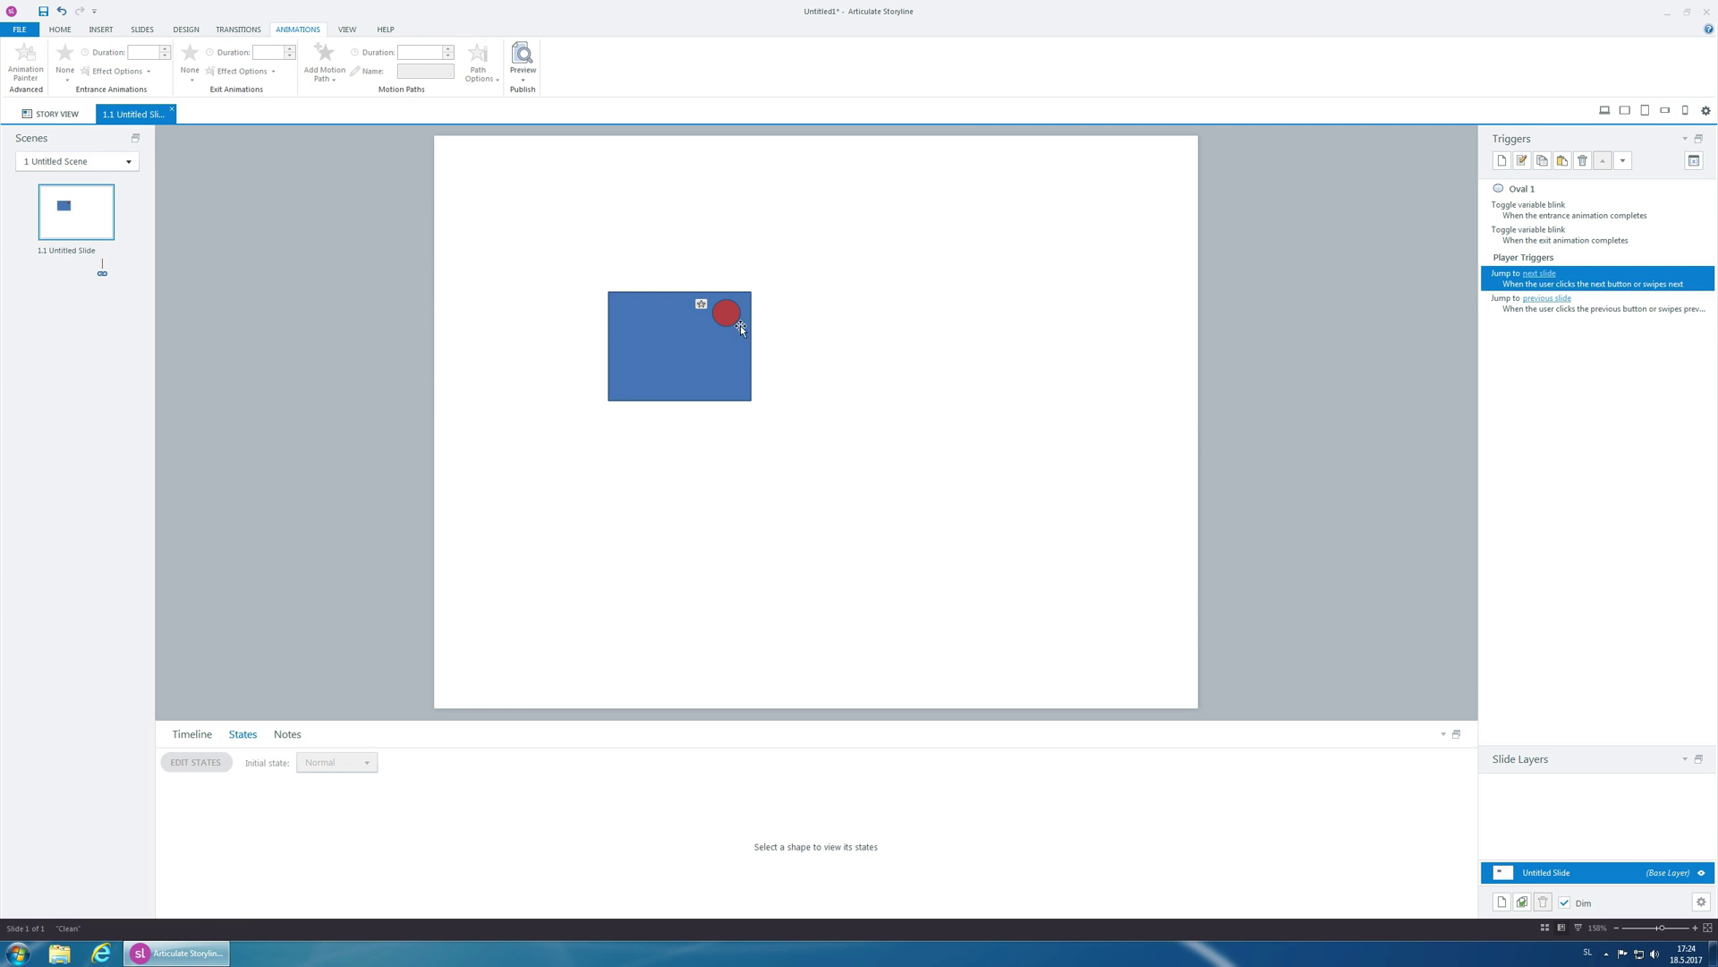
Delete the red circle, view the rectangle's blink state, and restore the circle with Ctrl+Z
{"action": "left_click", "coordinate": [733, 316]}
{"action": "key", "text": "Delete"}
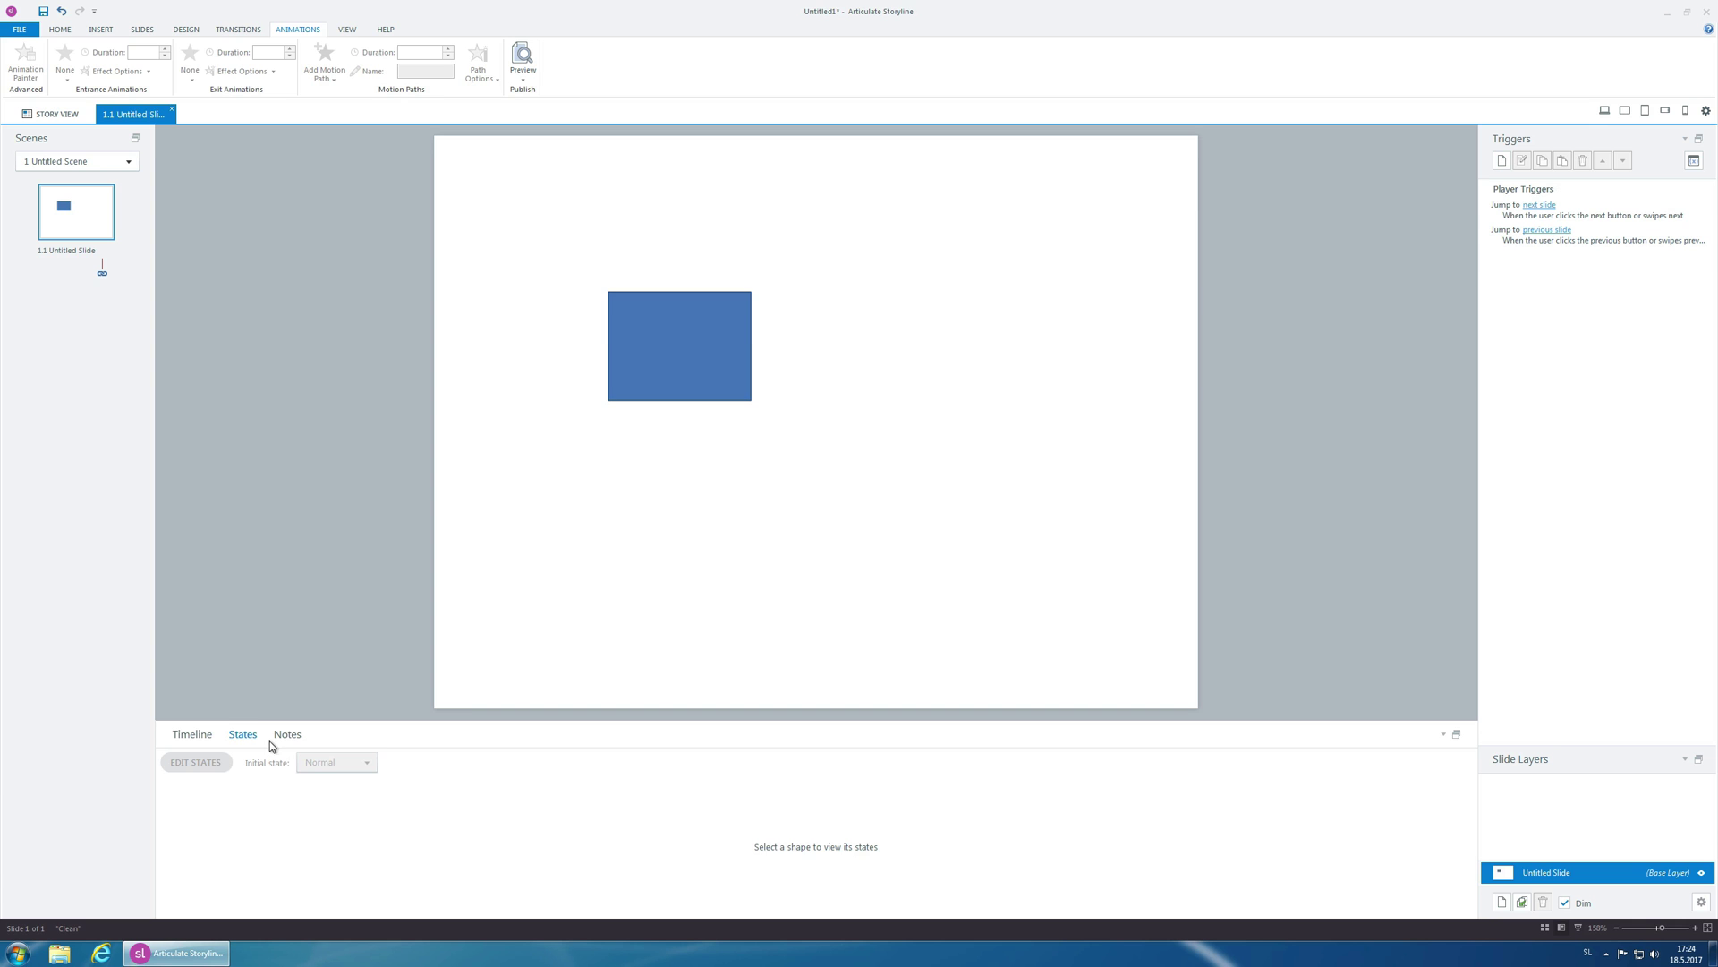
{"action": "left_click", "coordinate": [705, 348]}
{"action": "left_click", "coordinate": [198, 761]}
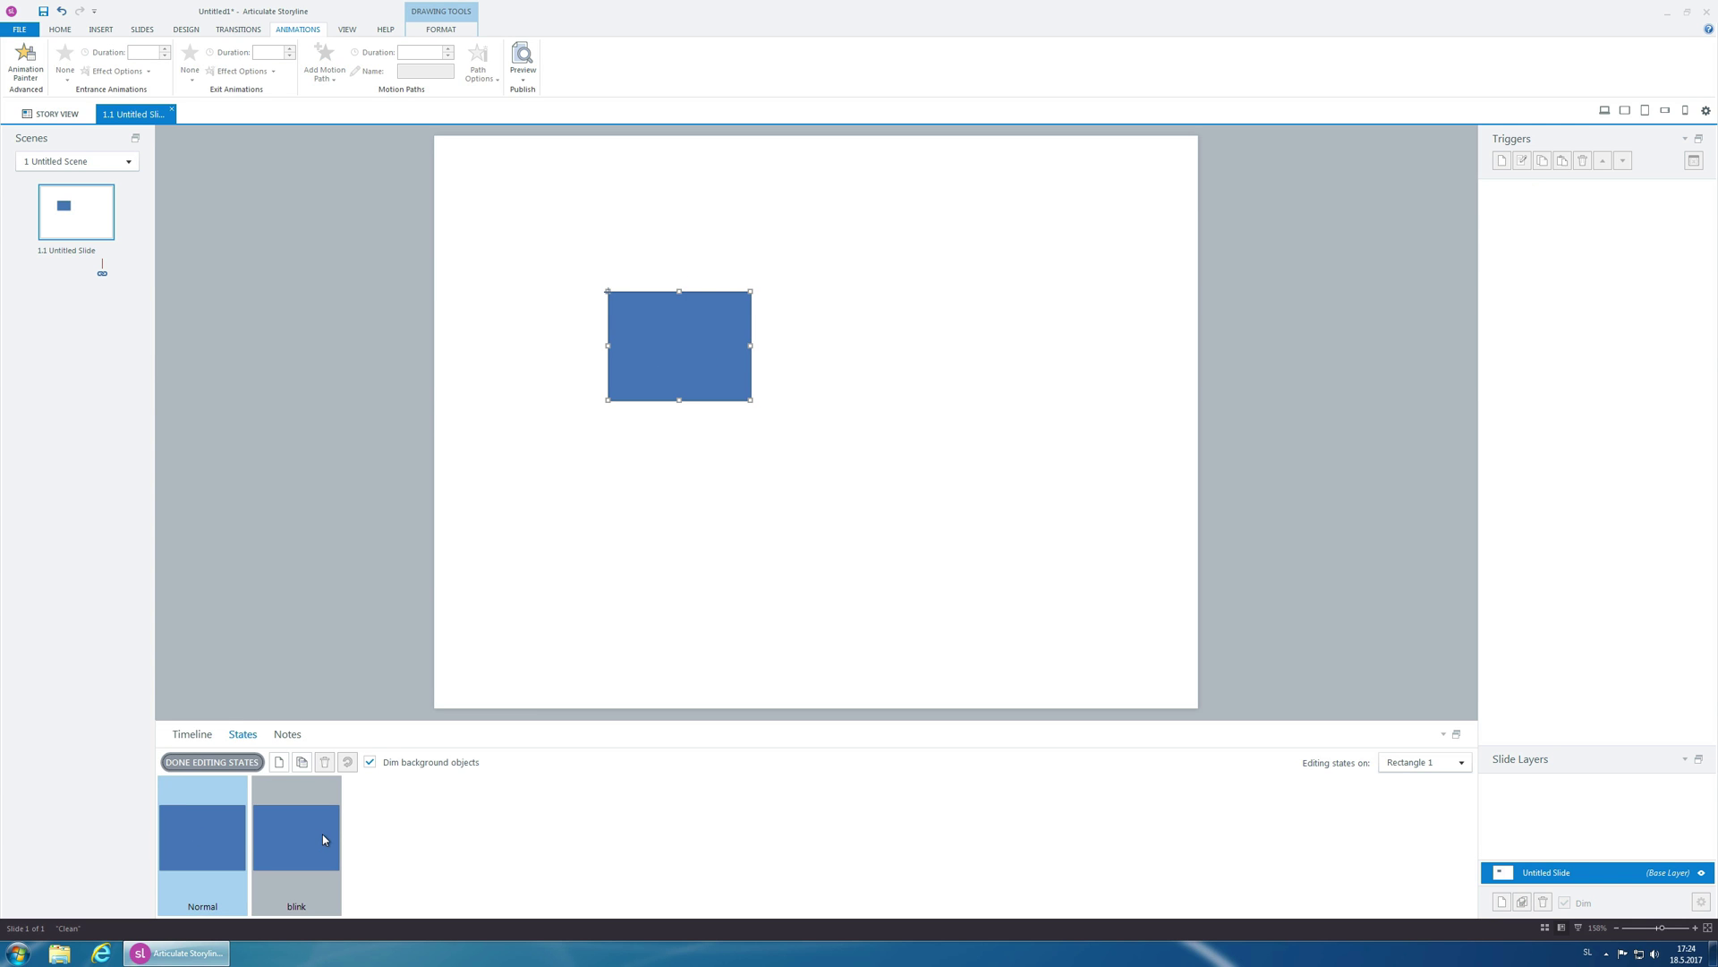
{"action": "left_click", "coordinate": [328, 839]}
{"action": "left_click", "coordinate": [910, 443]}
{"action": "key", "text": "ctrl+z"}
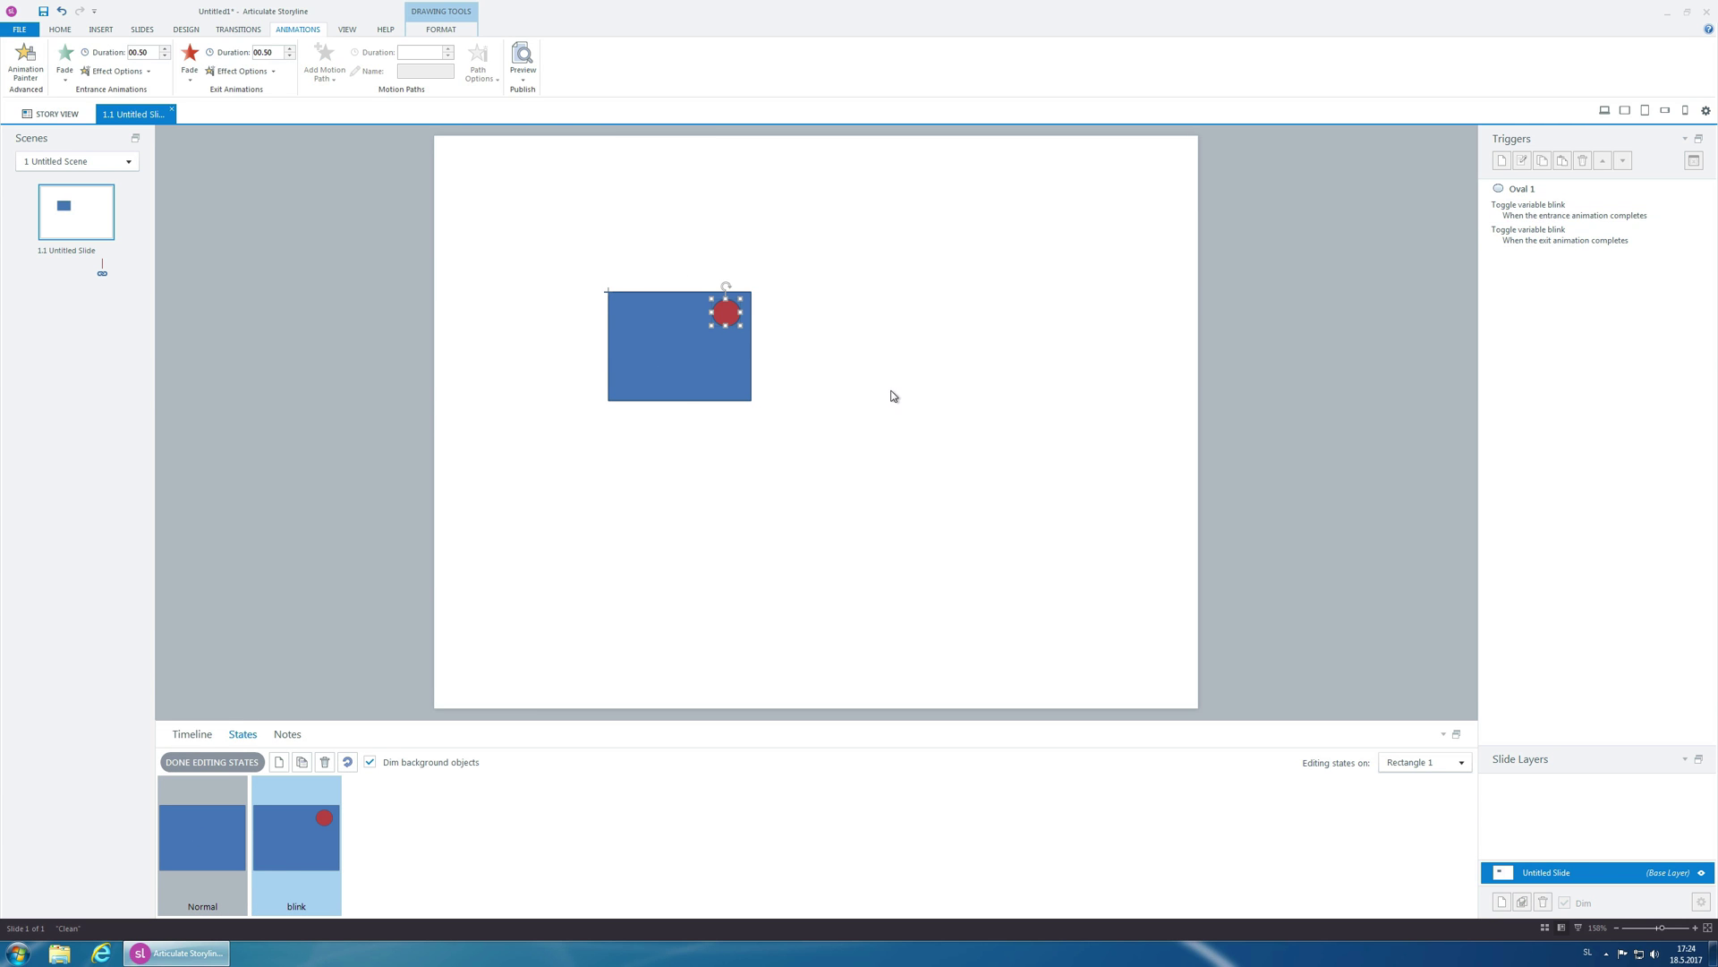
Select the red circle to review its two blink-toggling triggers
{"action": "left_click", "coordinate": [722, 322]}
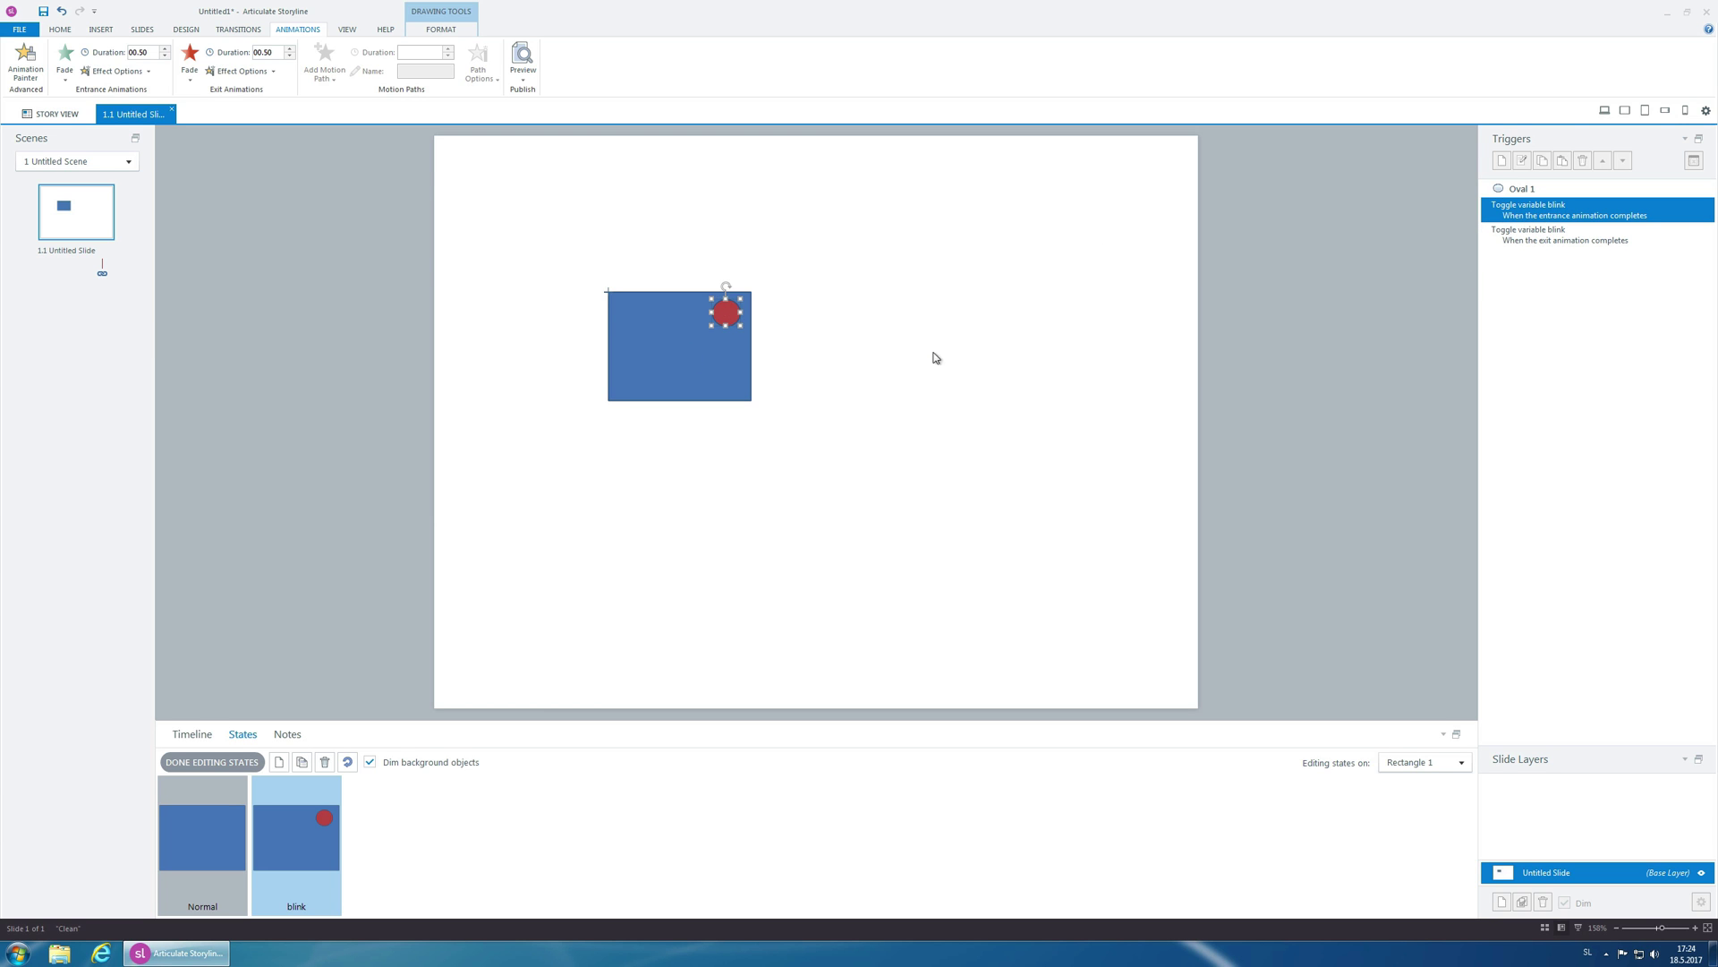
{"action": "left_click", "coordinate": [1454, 261]}
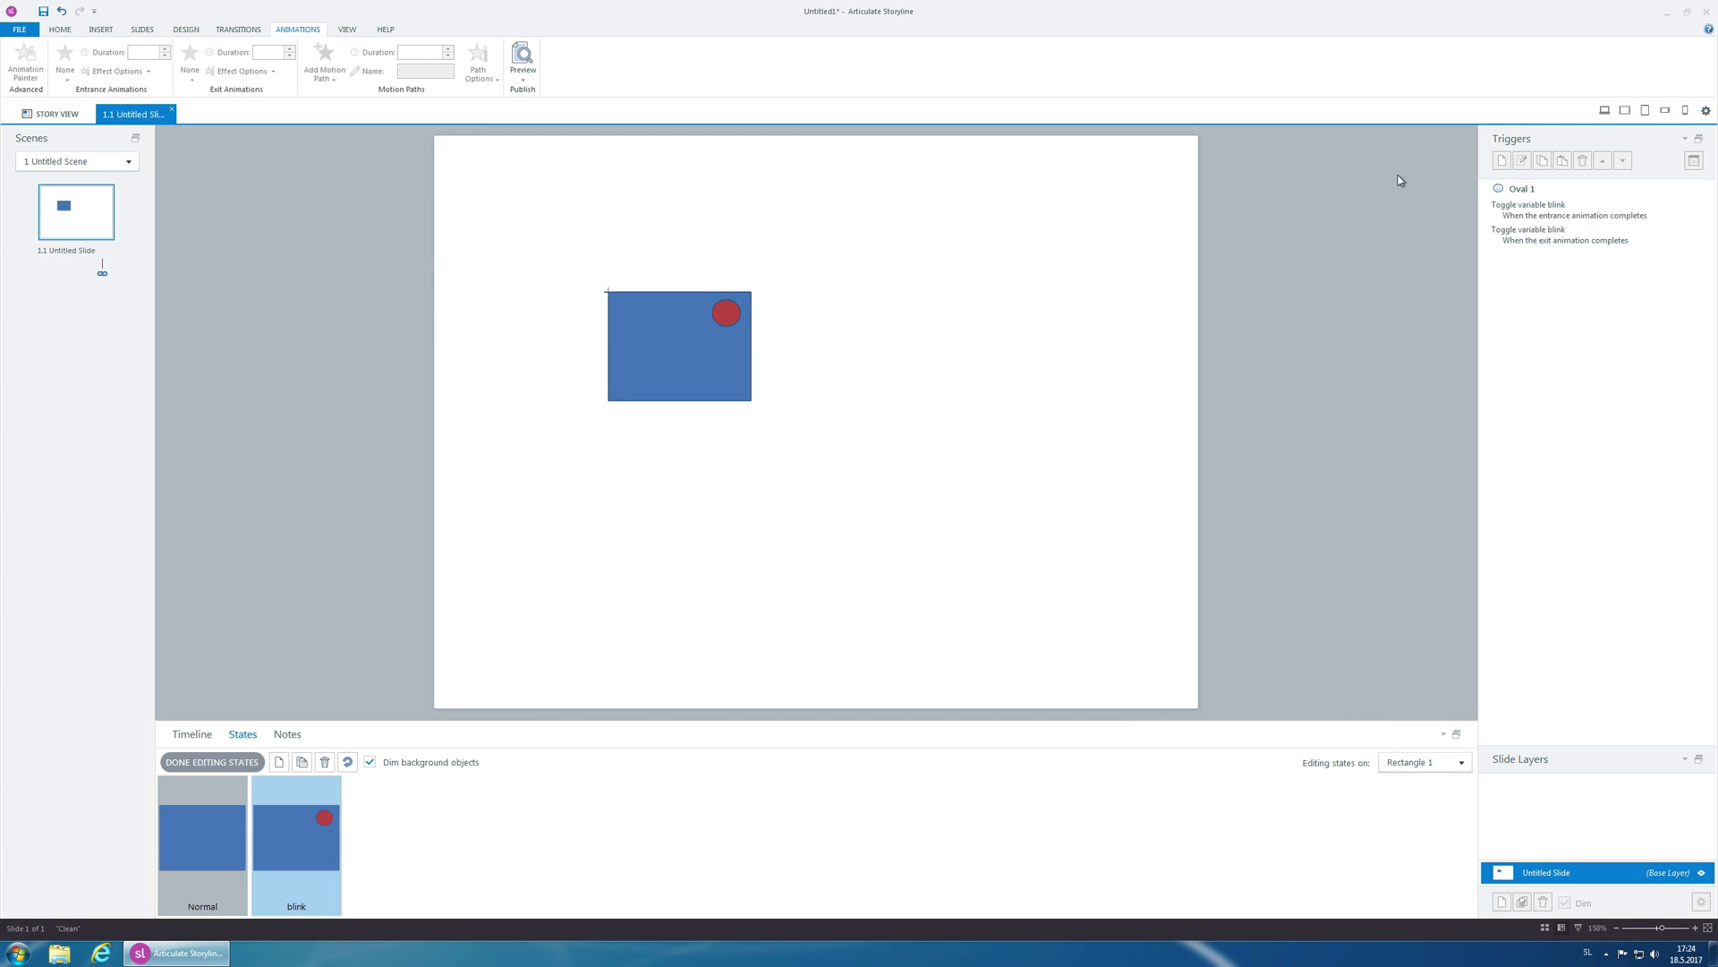
{"action": "left_click", "coordinate": [721, 309]}
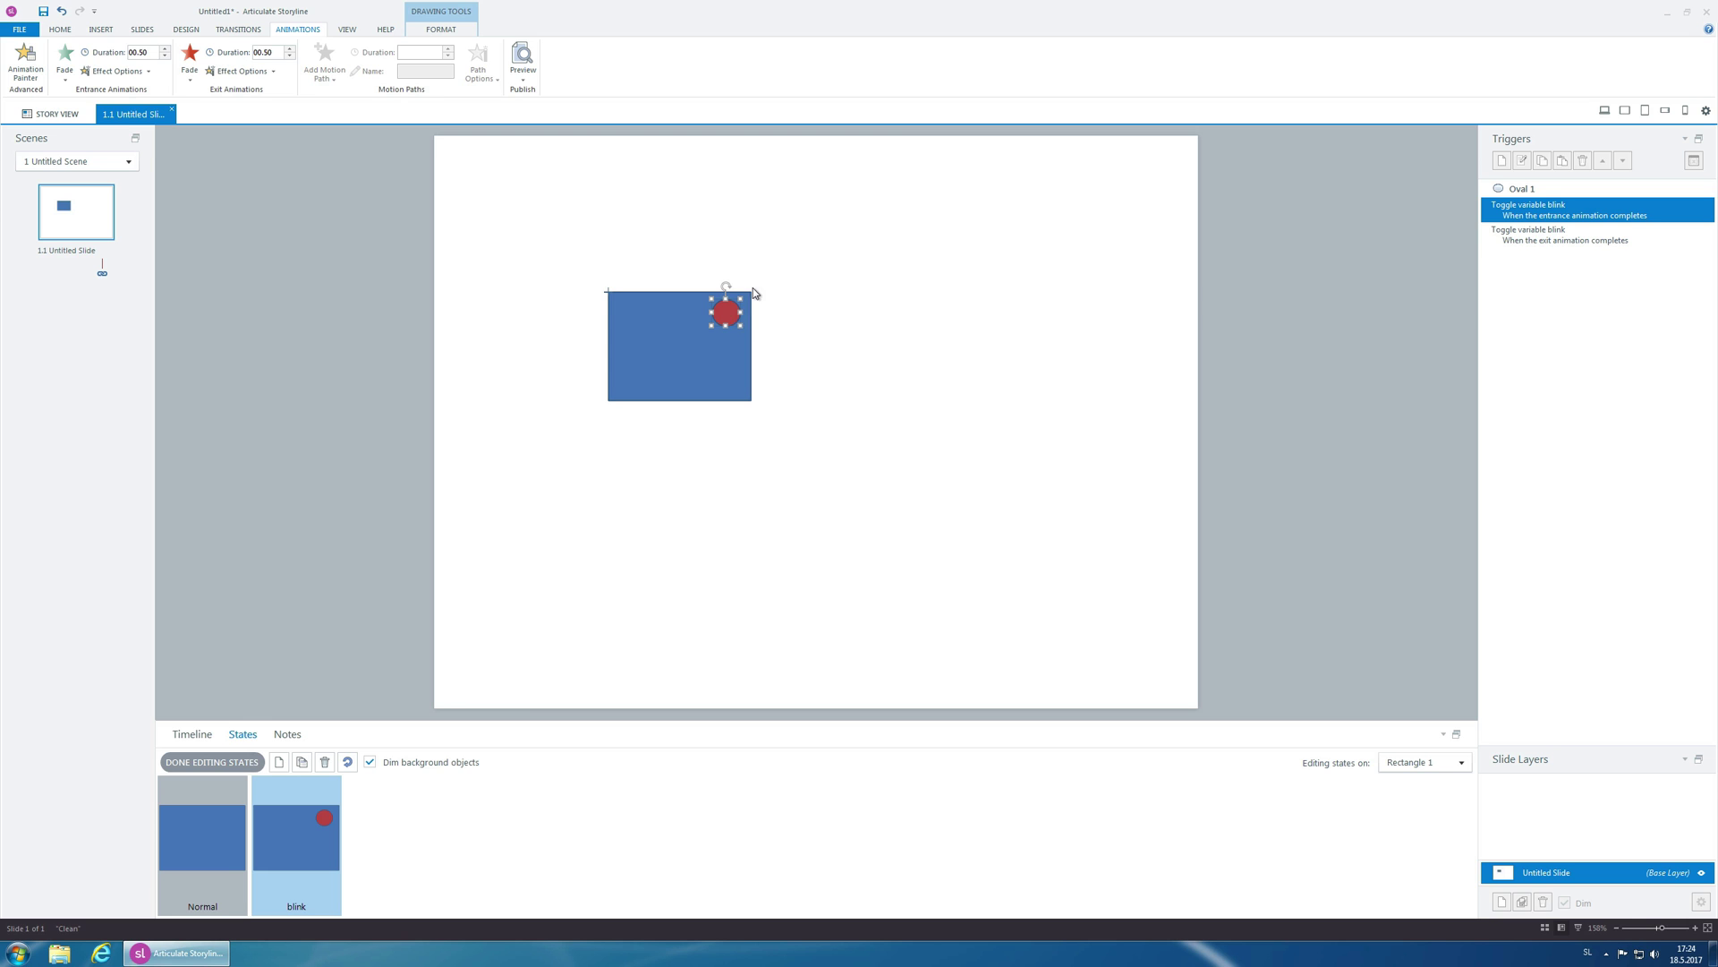
Draft a slide trigger changing Rectangle 1's state to blink when variable blink changes
{"action": "left_click", "coordinate": [224, 762]}
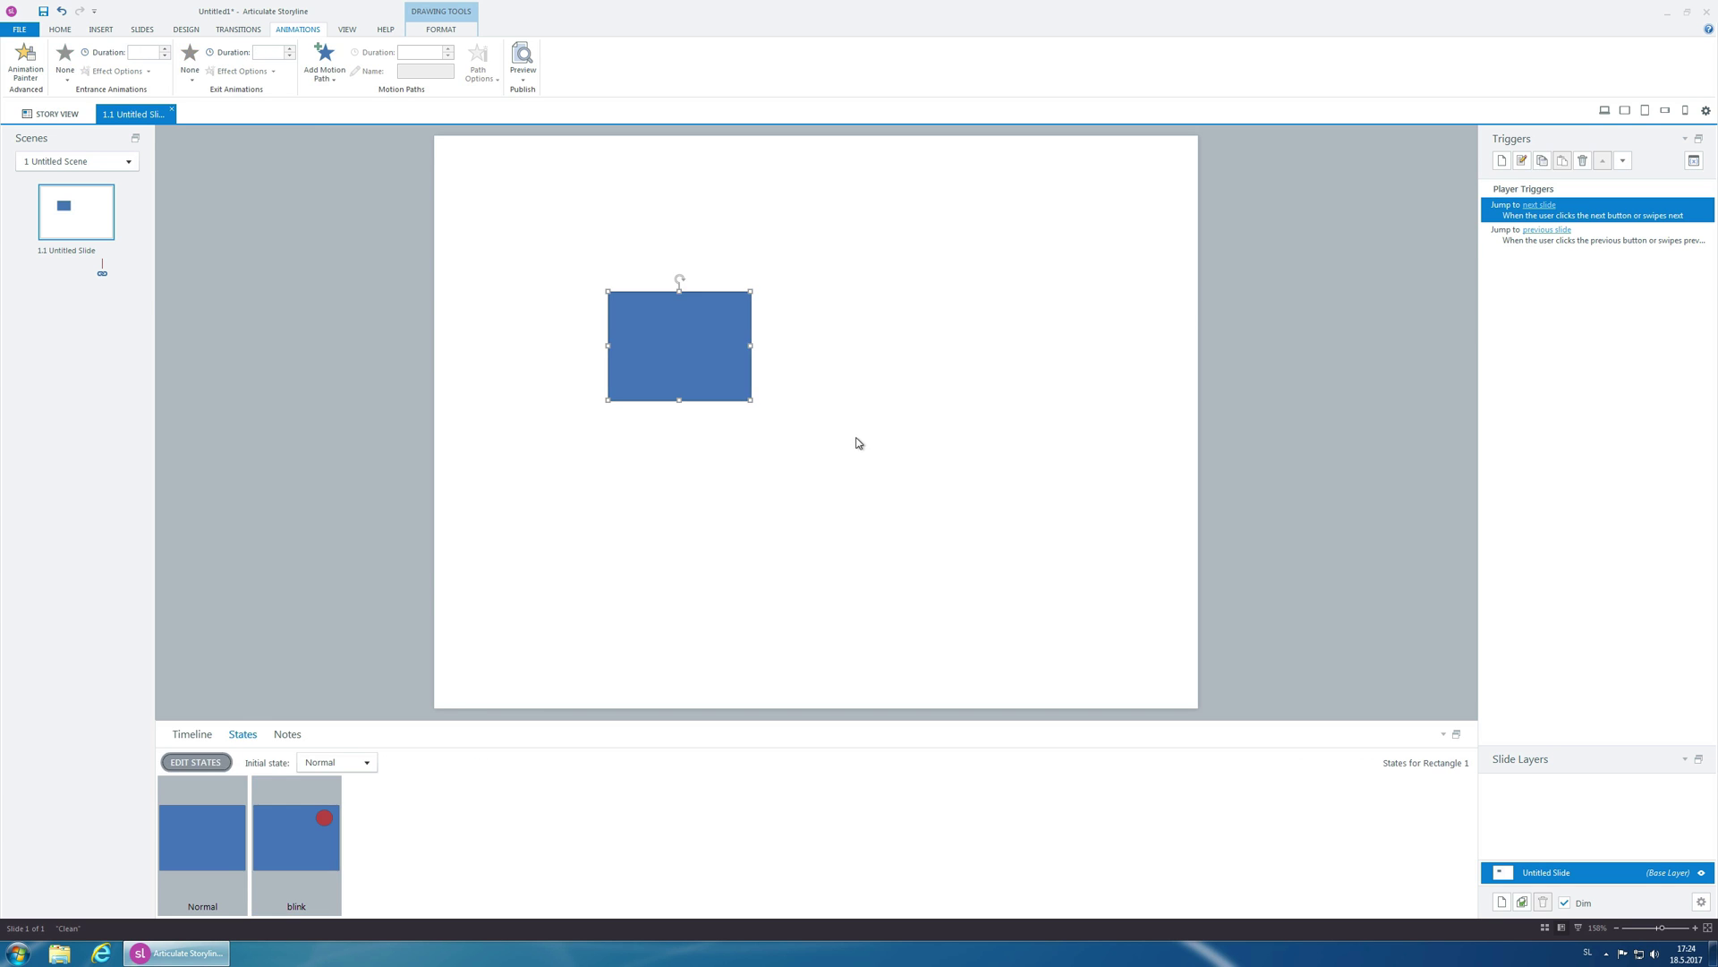
{"action": "left_click", "coordinate": [855, 440]}
{"action": "left_click", "coordinate": [1502, 161]}
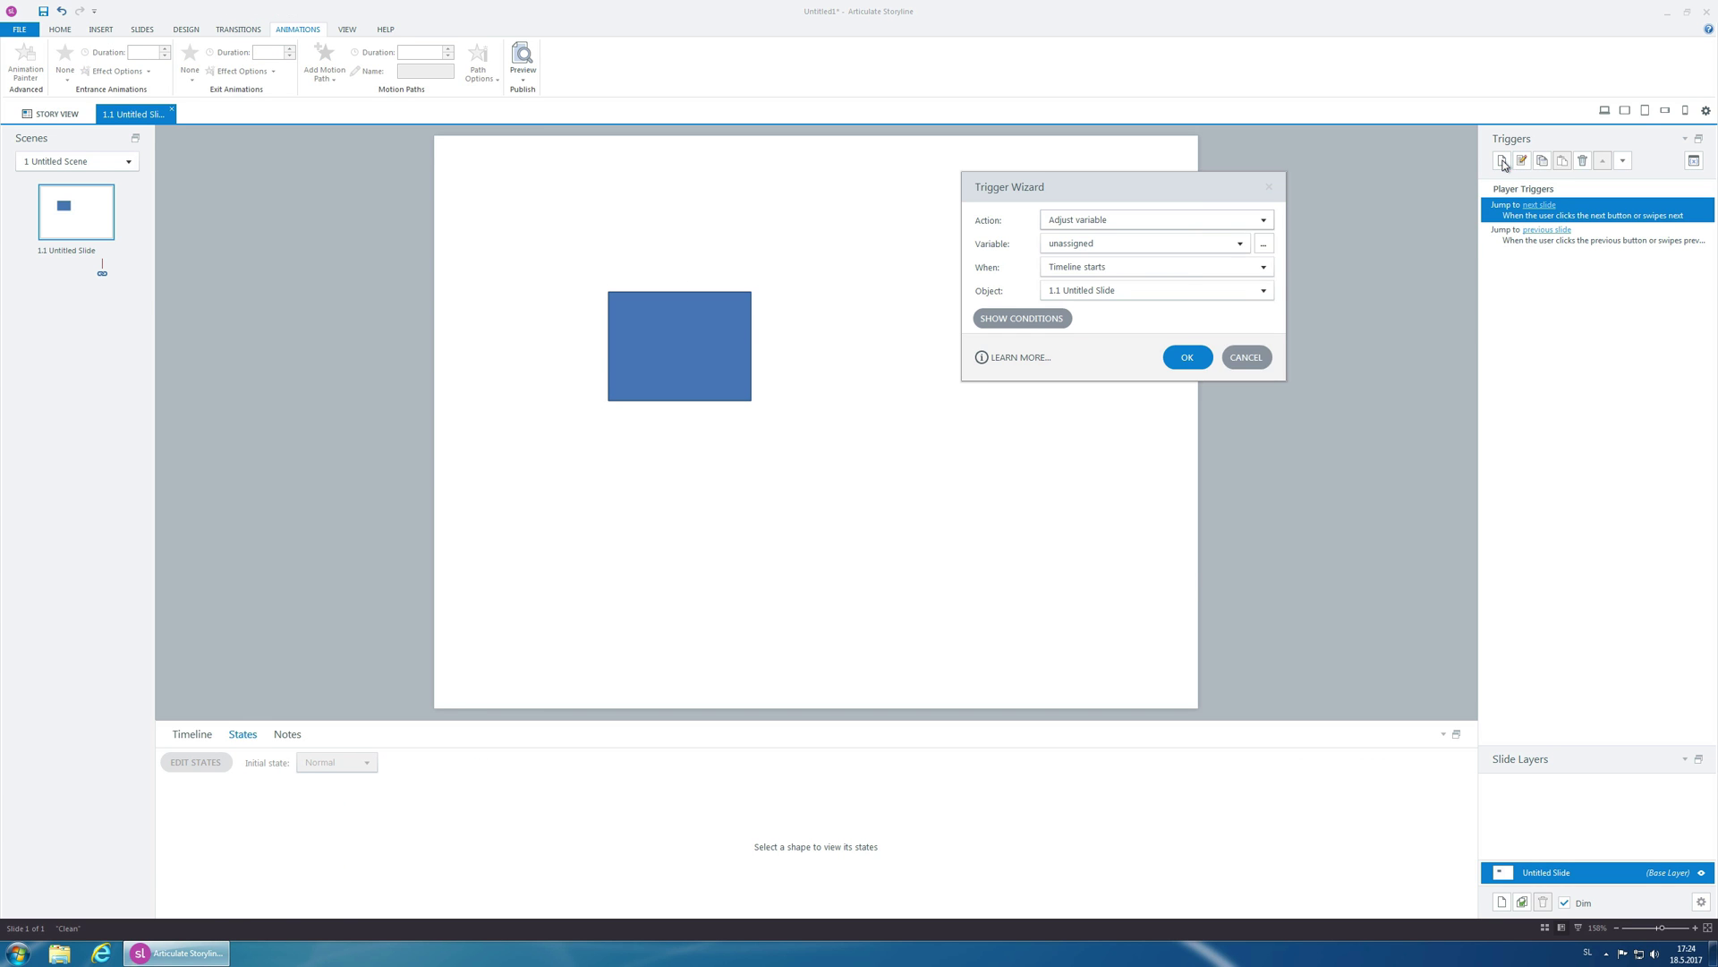
{"action": "left_click", "coordinate": [1115, 220]}
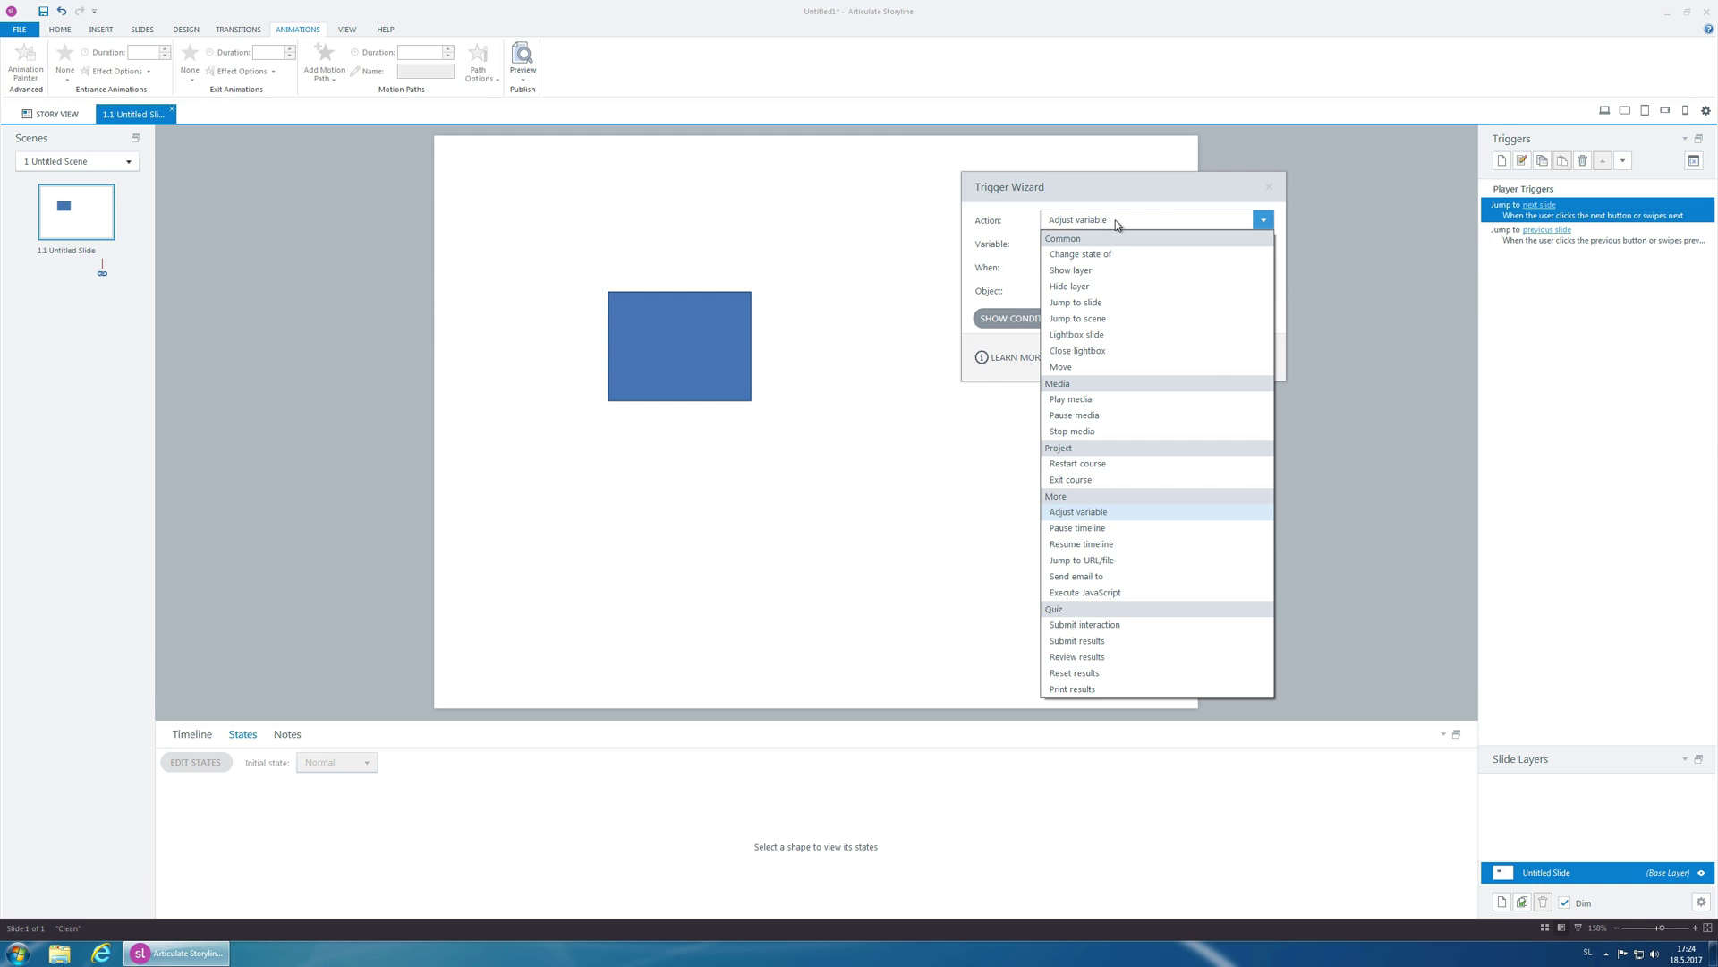
{"action": "left_click", "coordinate": [1087, 254]}
{"action": "left_click", "coordinate": [1092, 244]}
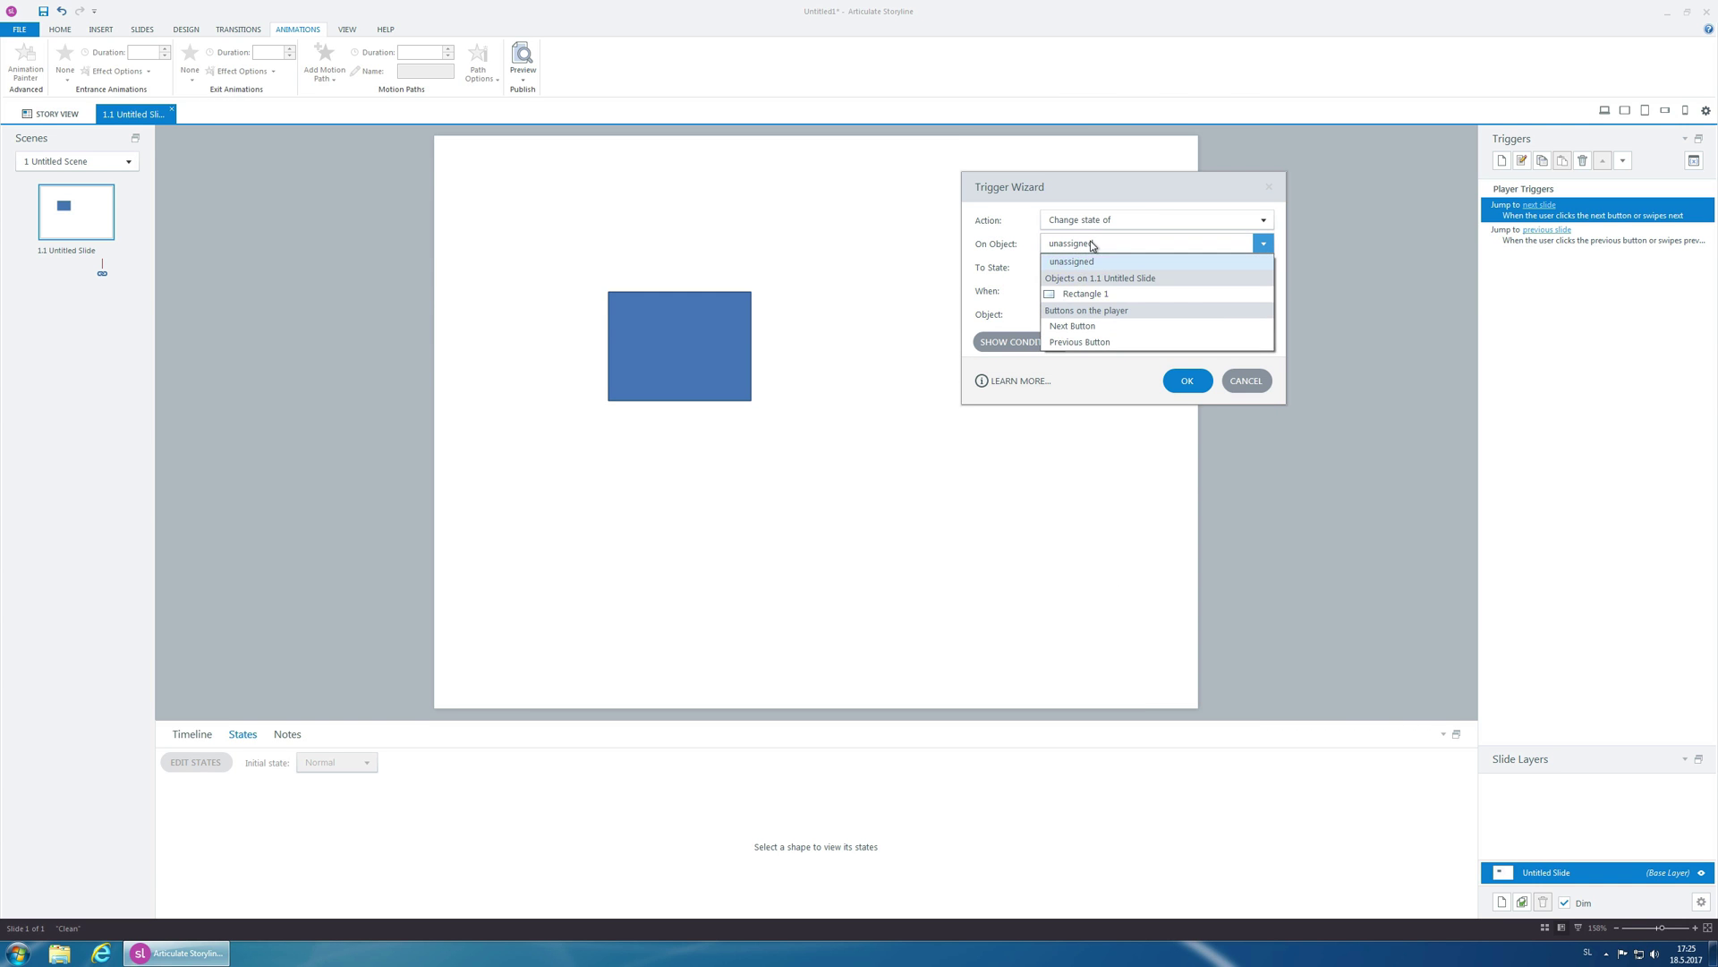
{"action": "left_click", "coordinate": [1100, 299]}
{"action": "left_click", "coordinate": [1083, 292]}
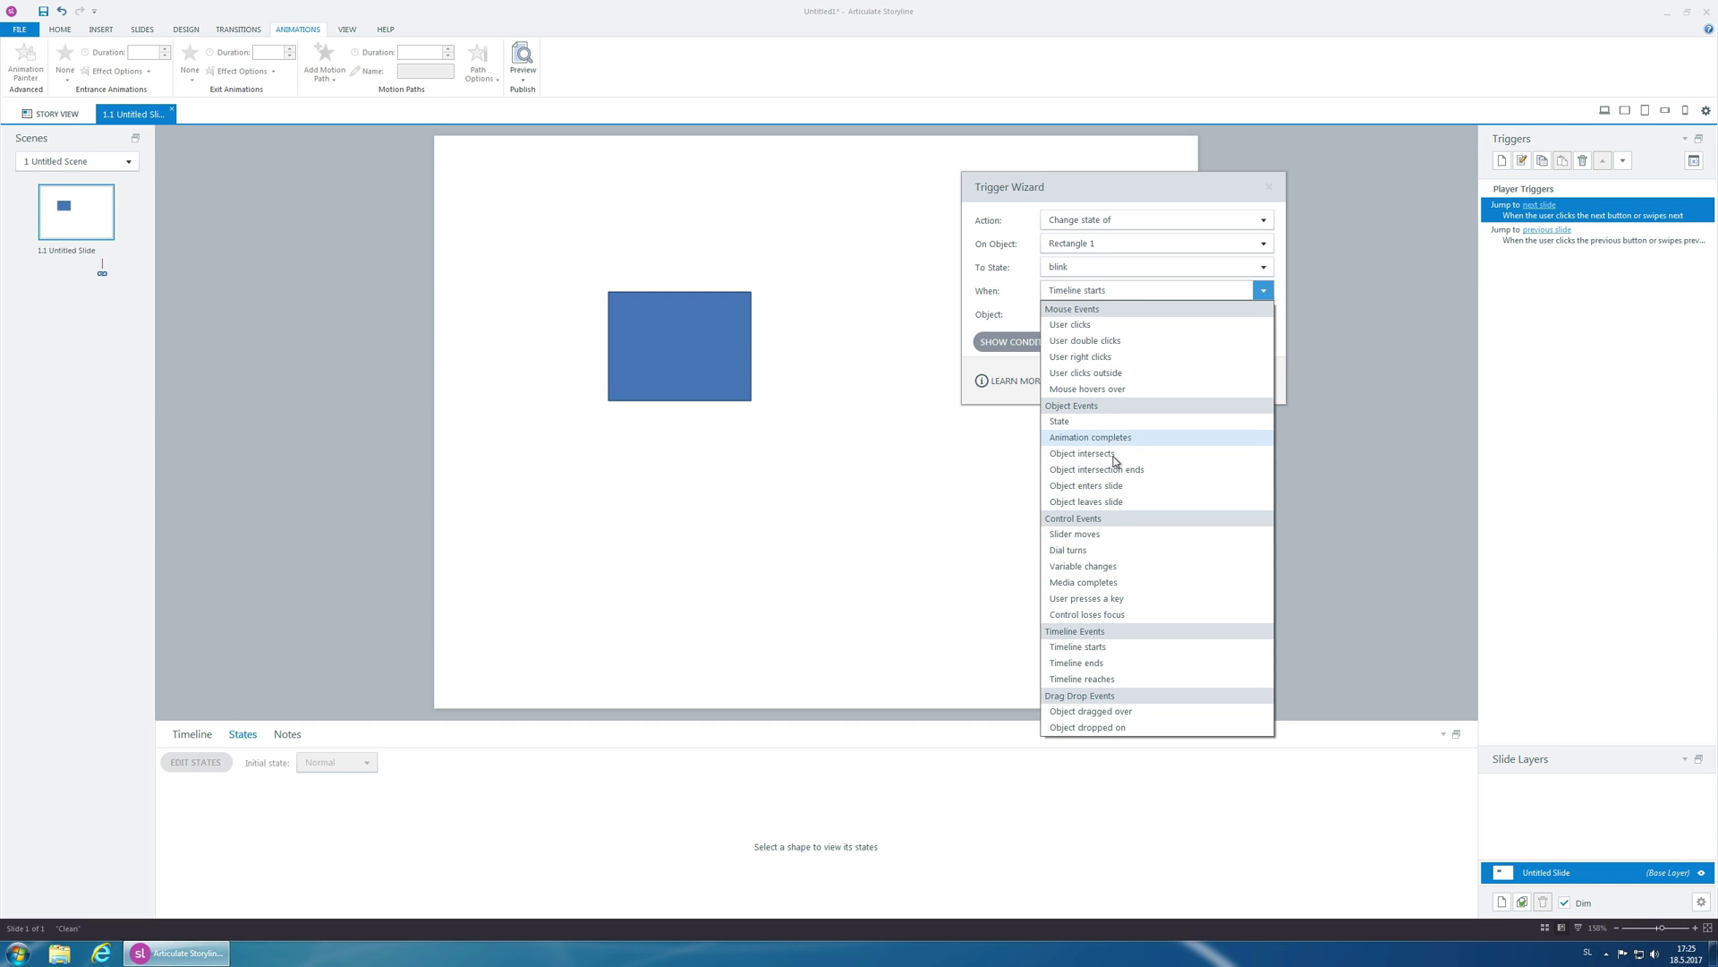
{"action": "left_click", "coordinate": [1106, 569]}
{"action": "left_click", "coordinate": [1101, 315]}
{"action": "left_click", "coordinate": [1088, 349]}
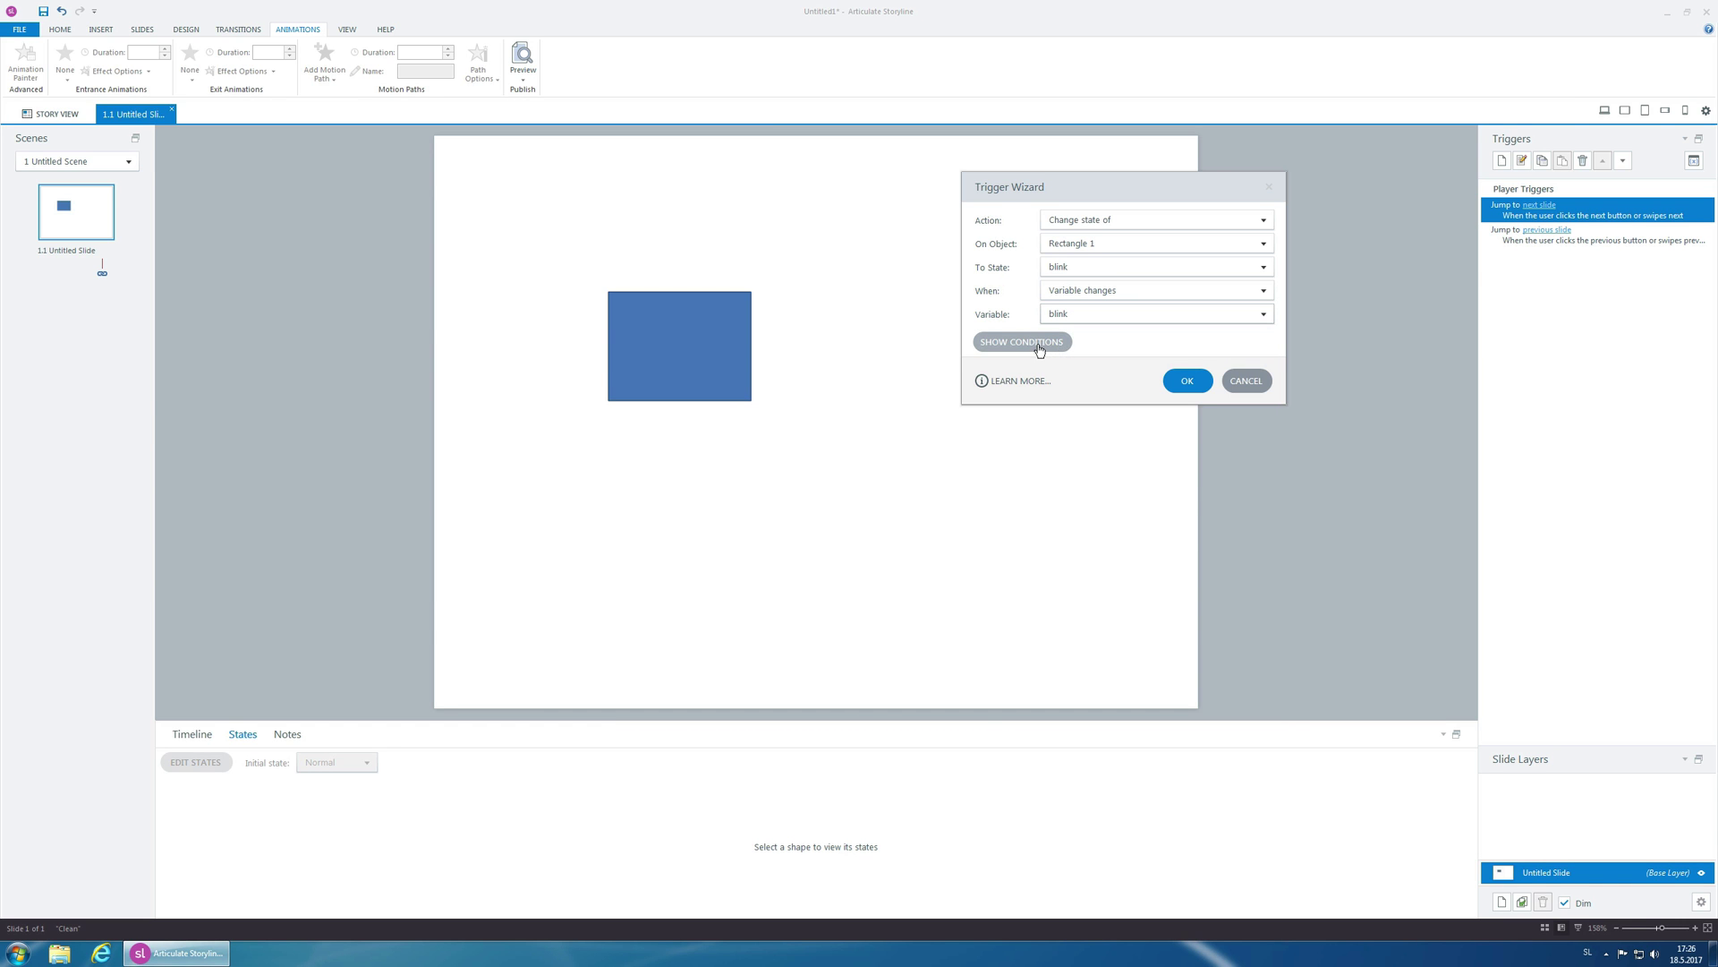
Add the condition blink == True to the new trigger
{"action": "left_click", "coordinate": [1039, 345]}
{"action": "left_click", "coordinate": [1217, 437]}
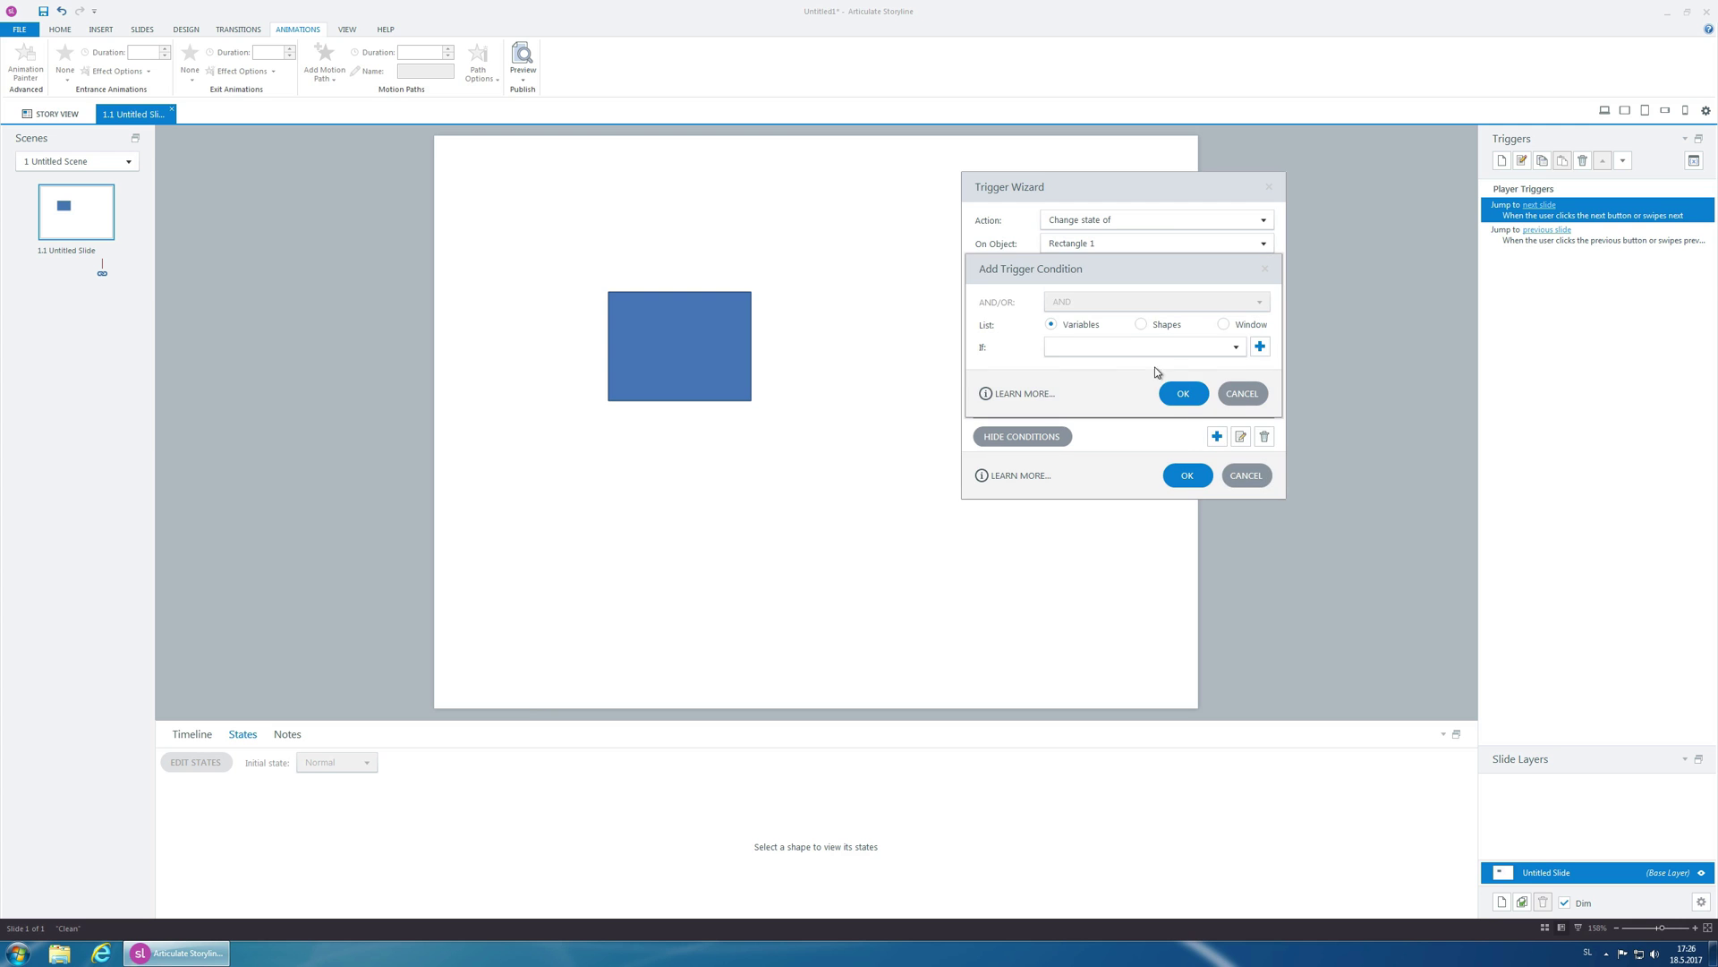
{"action": "left_click", "coordinate": [1136, 348]}
{"action": "left_click", "coordinate": [1124, 363]}
{"action": "left_click", "coordinate": [1108, 372]}
{"action": "left_click", "coordinate": [1087, 407]}
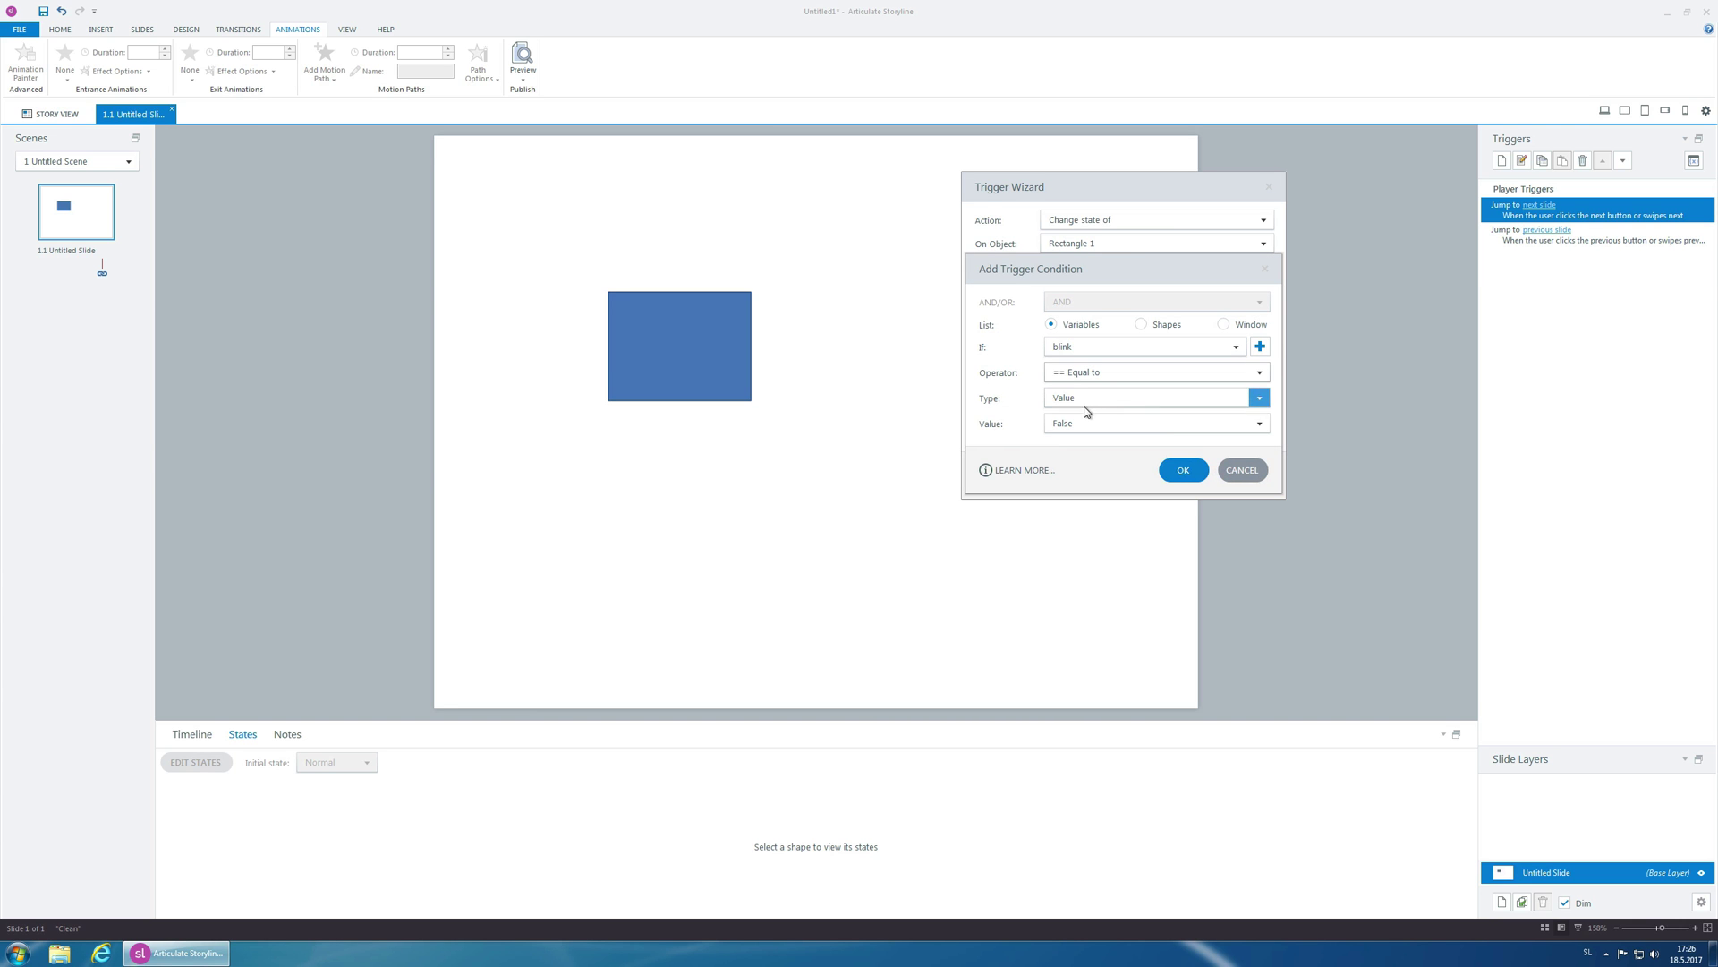
{"action": "left_click", "coordinate": [1087, 424]}
{"action": "left_click", "coordinate": [1077, 440]}
{"action": "left_click", "coordinate": [1182, 472]}
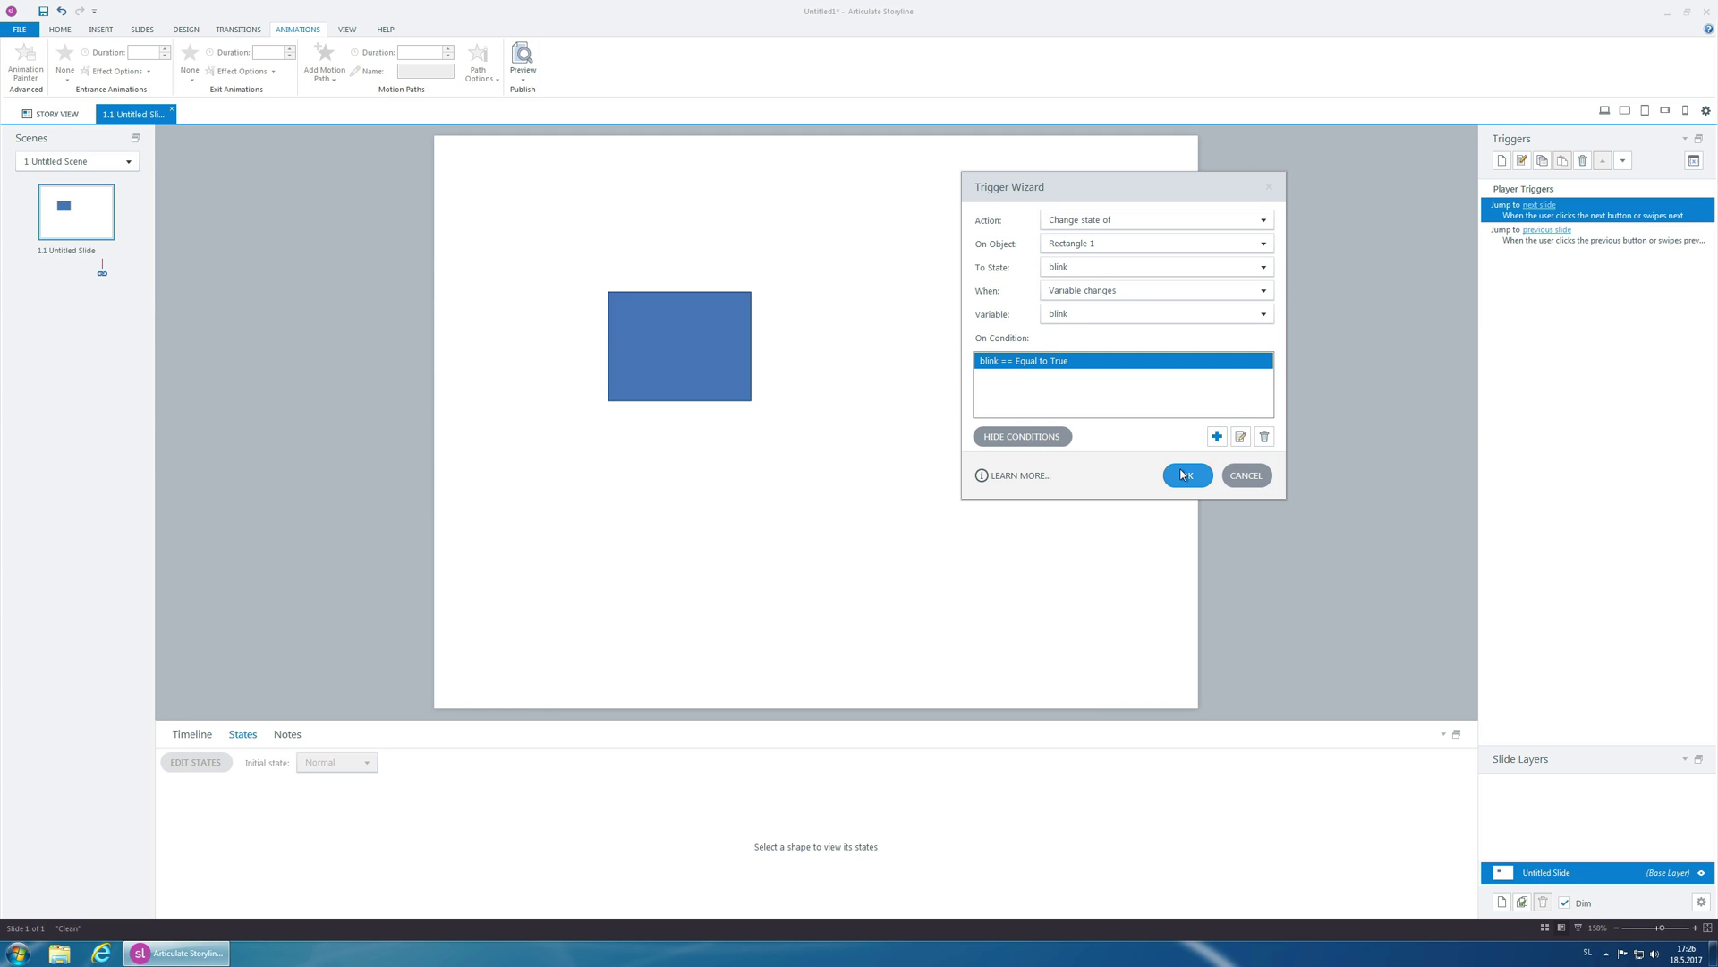
Save the blink-state trigger, paste a duplicate, and keep it watching the blink variable
{"action": "left_click", "coordinate": [1183, 474]}
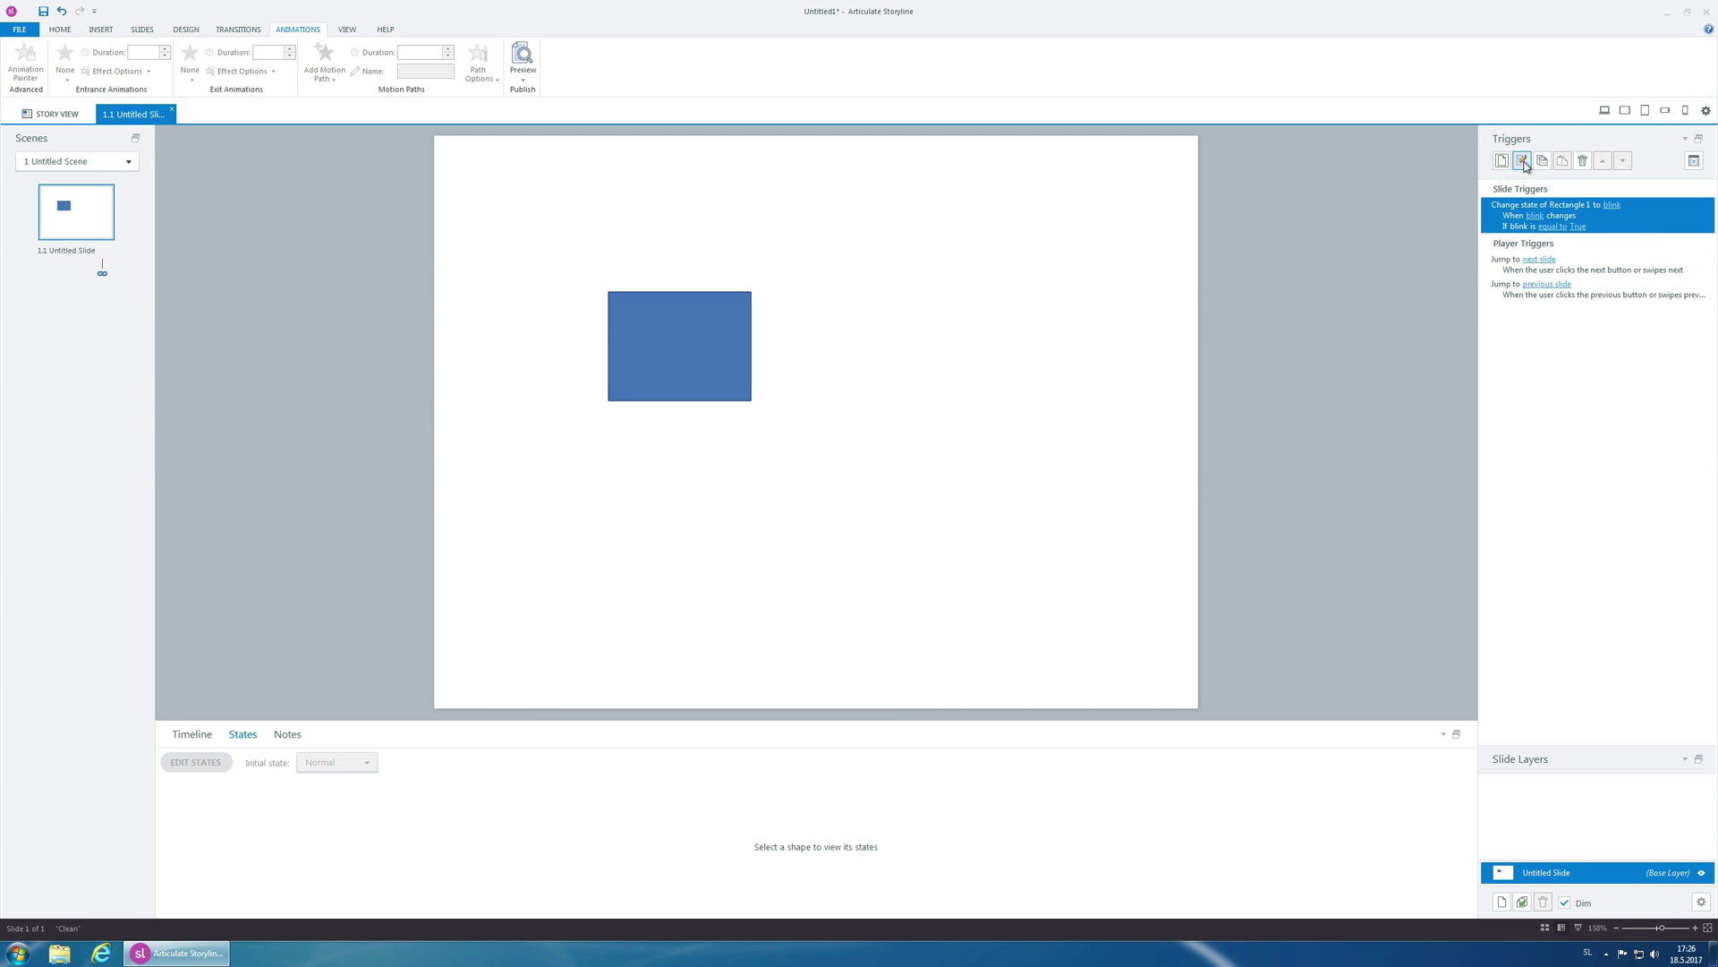
{"action": "left_click", "coordinate": [1562, 162]}
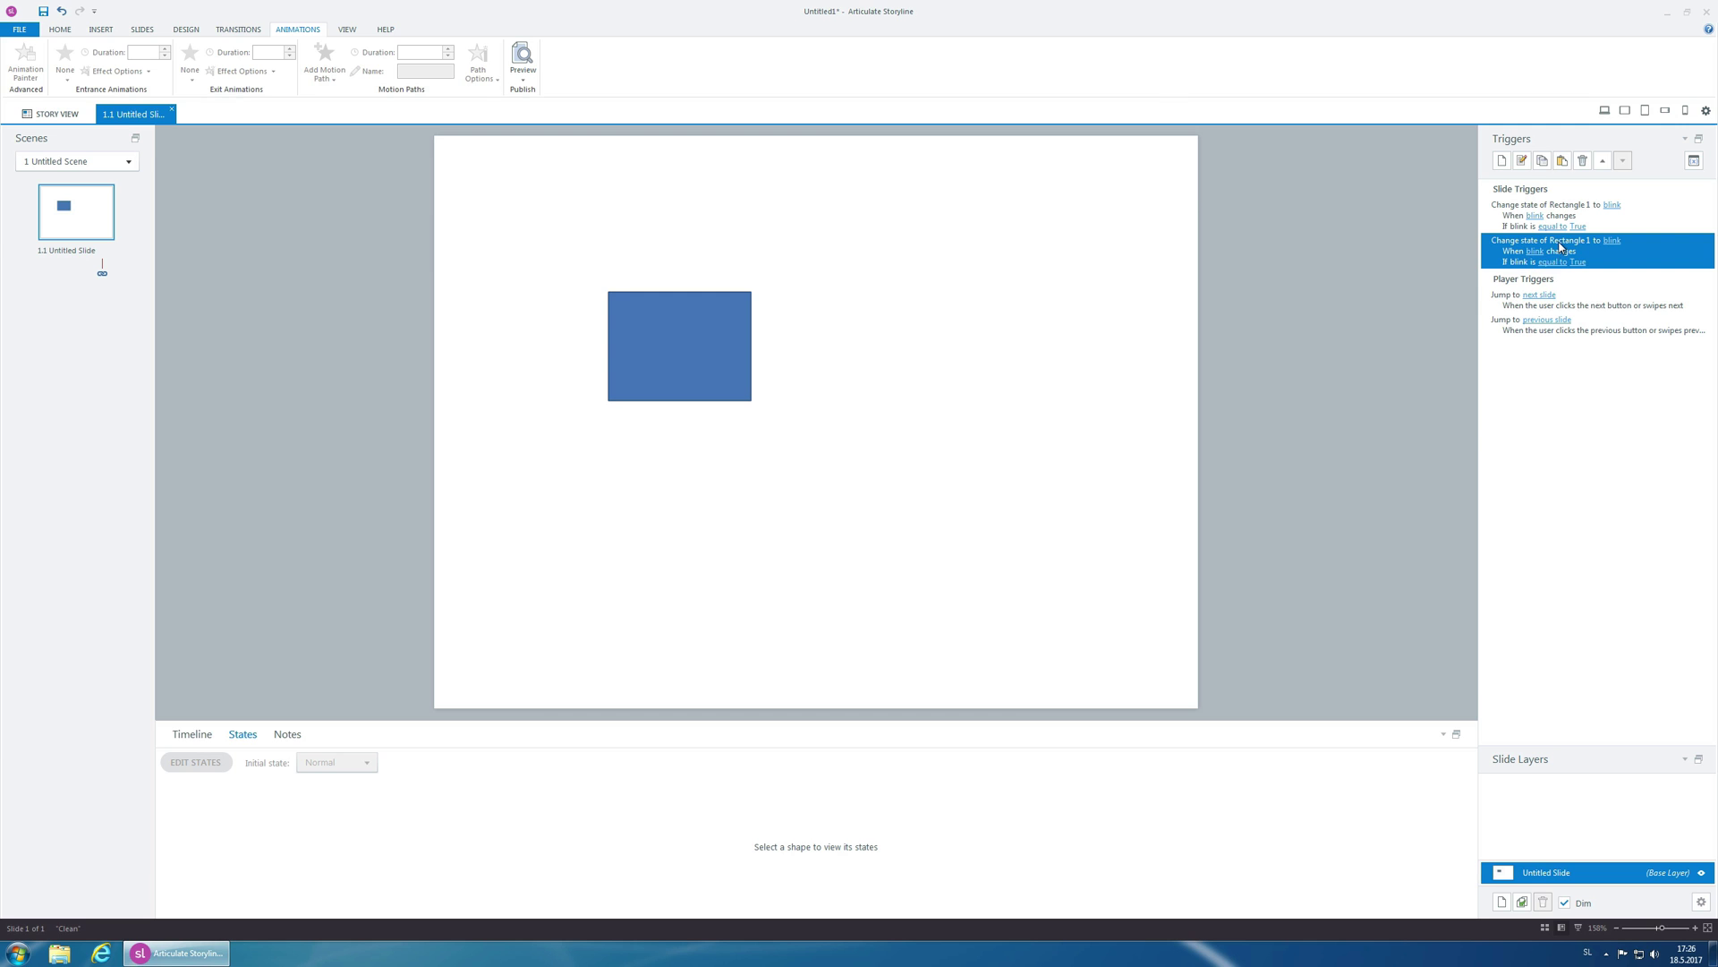
{"action": "double_click", "coordinate": [1562, 247]}
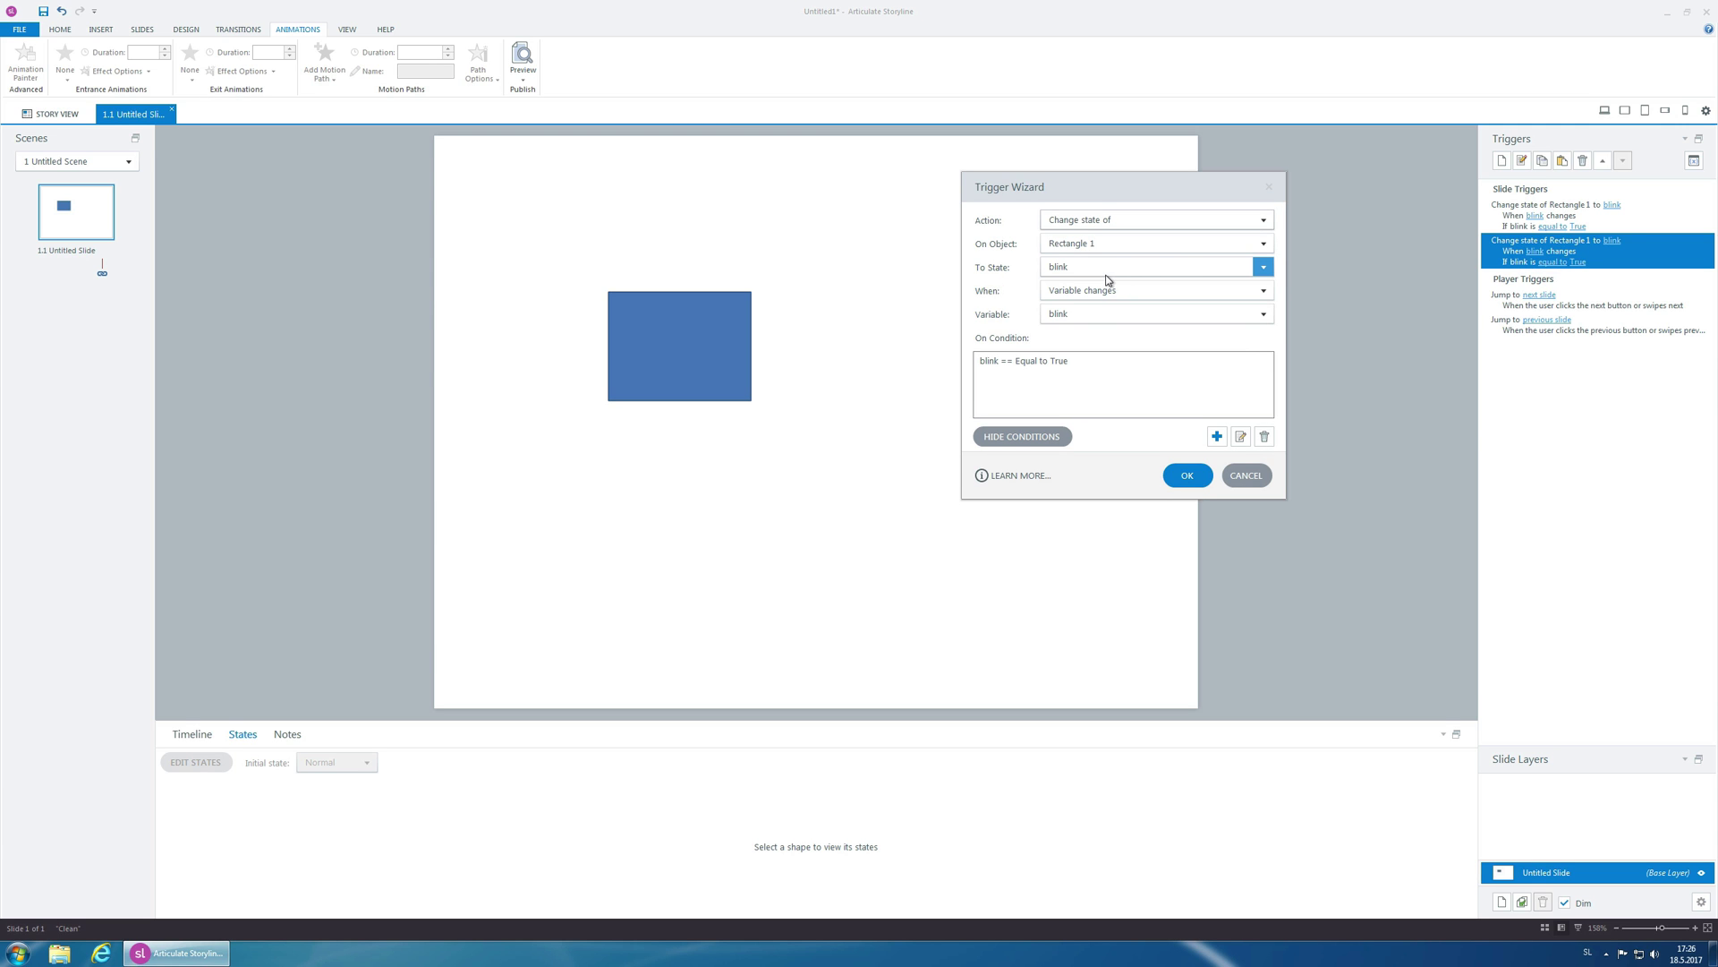
{"action": "left_click", "coordinate": [1089, 315]}
{"action": "left_click", "coordinate": [1087, 331]}
{"action": "left_click", "coordinate": [1093, 311]}
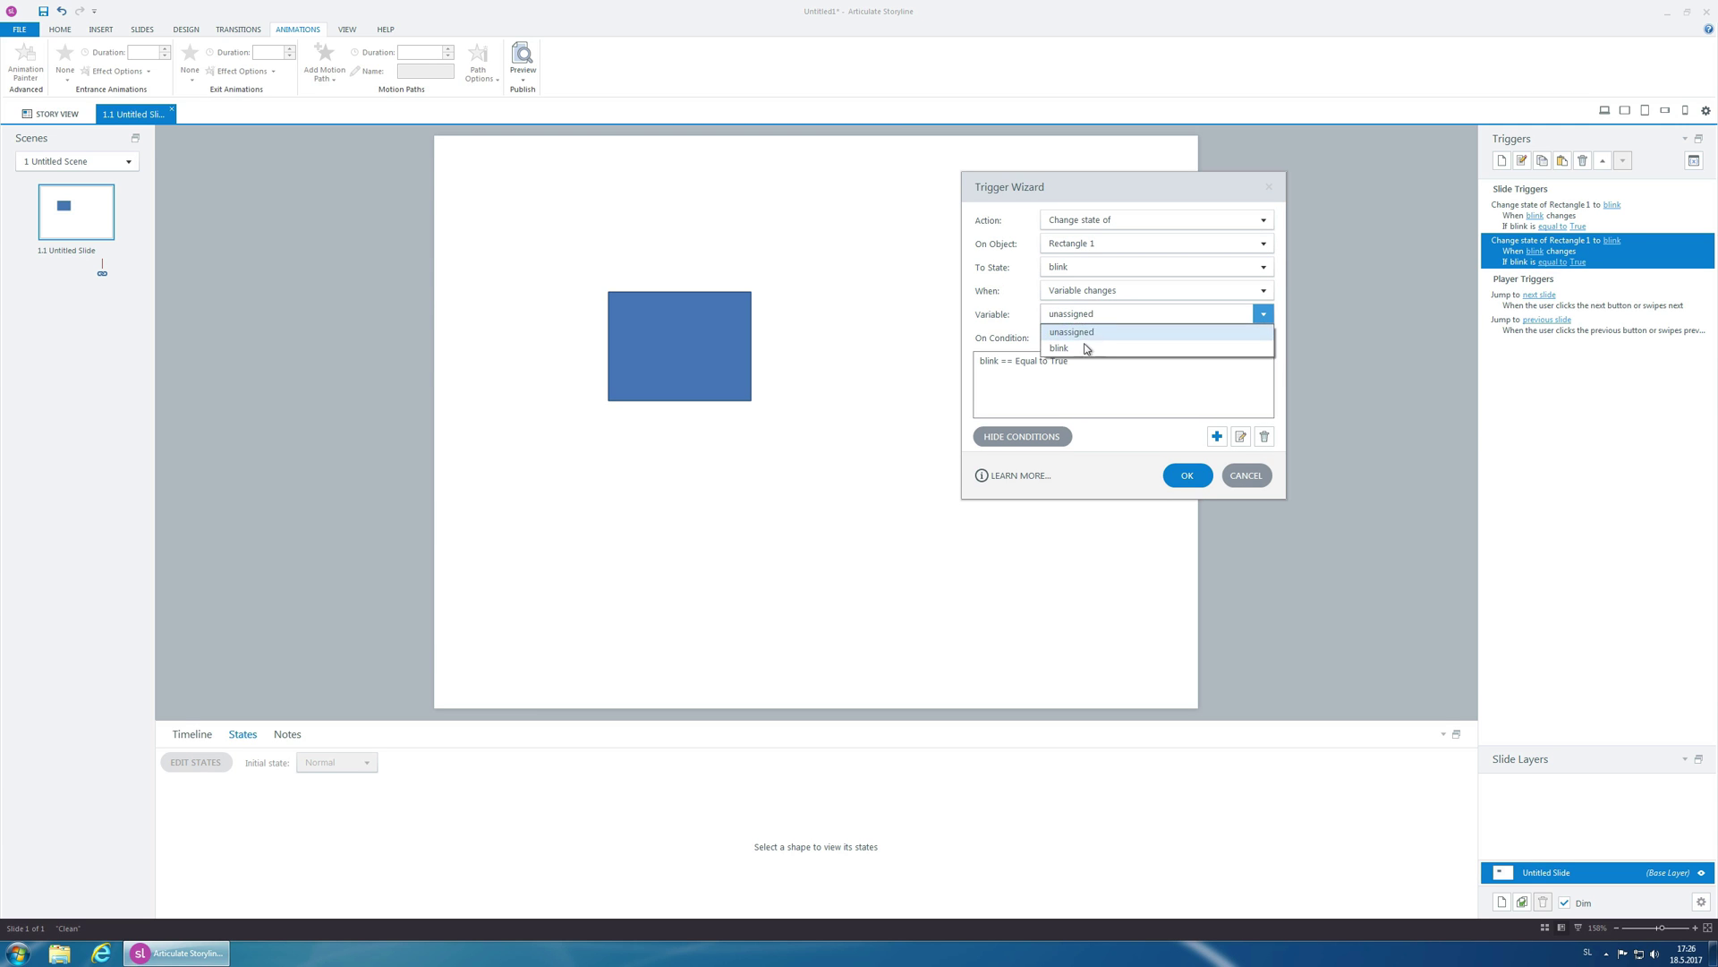
{"action": "left_click", "coordinate": [1087, 348]}
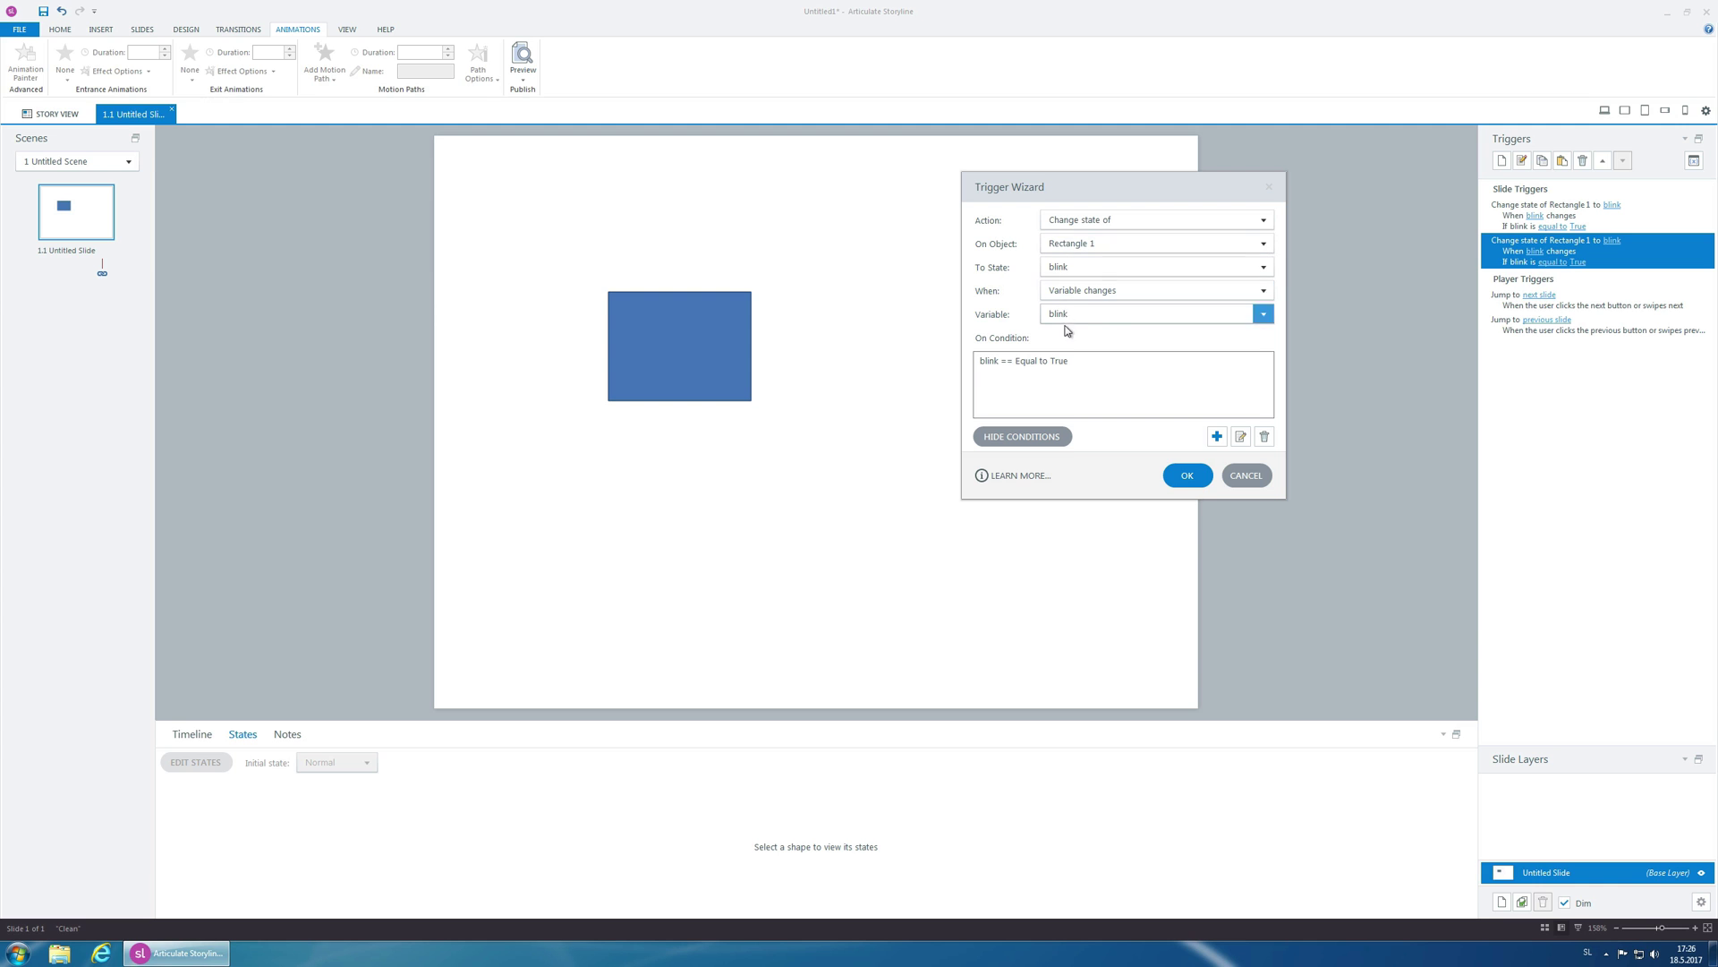
Make the duplicate set Rectangle 1 to Normal with condition blink == False
{"action": "left_click", "coordinate": [1080, 266]}
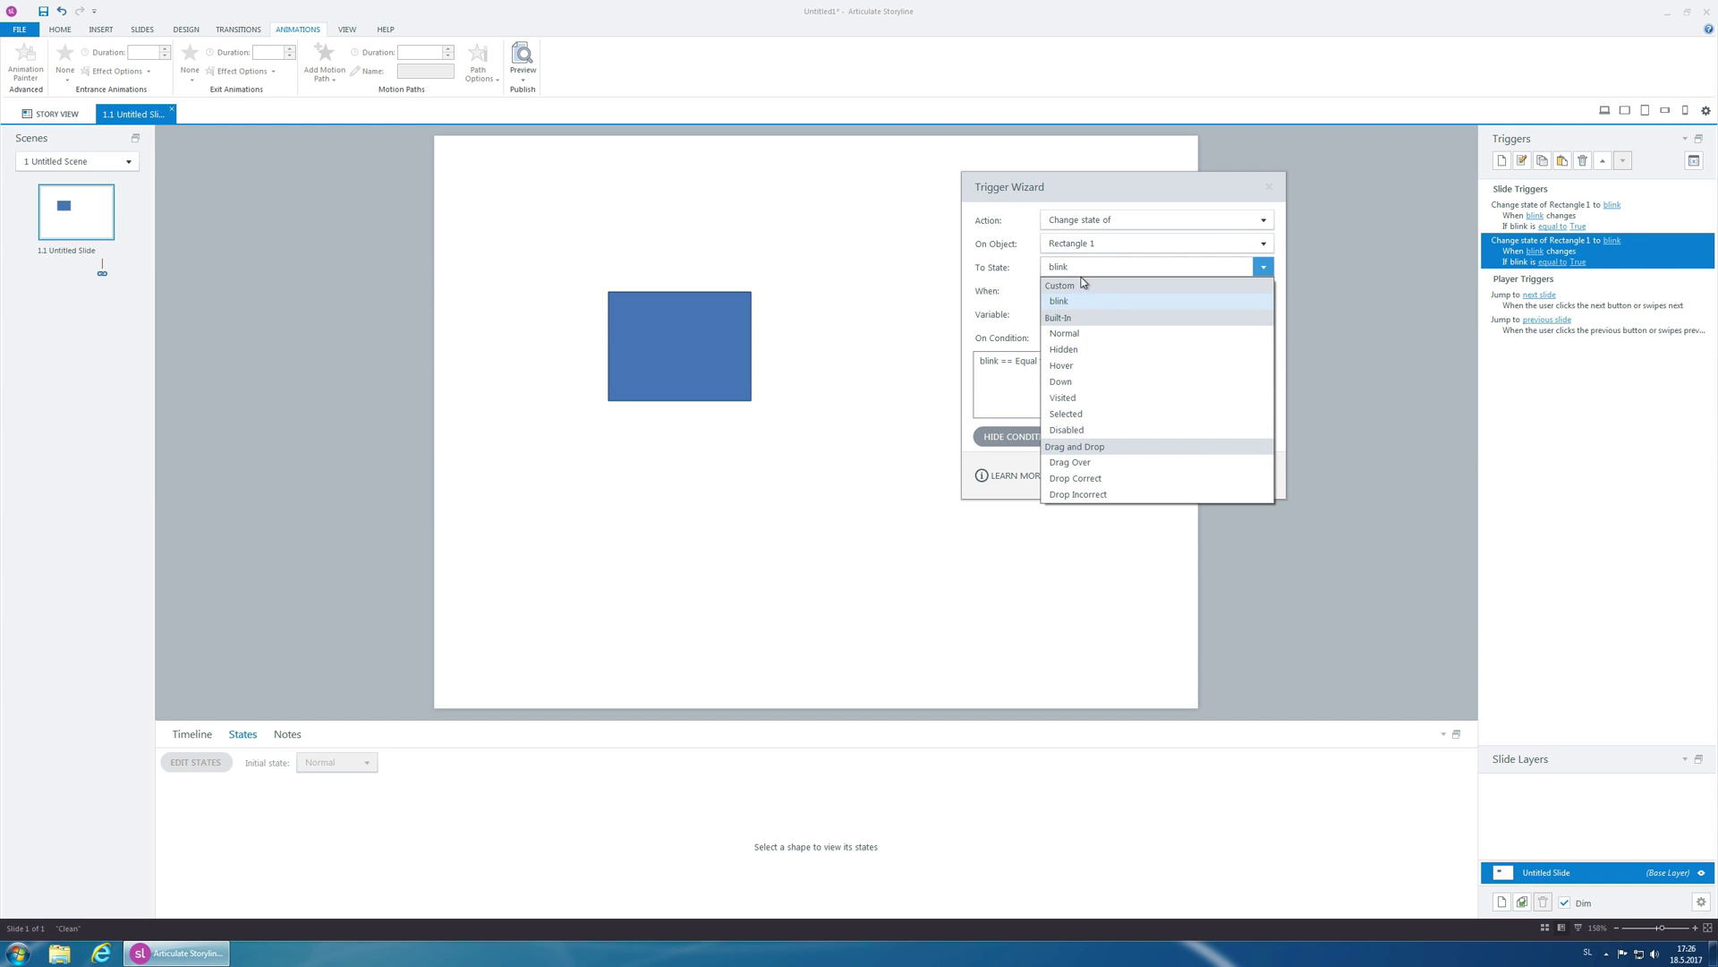
{"action": "left_click", "coordinate": [1075, 336]}
{"action": "double_click", "coordinate": [1066, 355]}
{"action": "left_click", "coordinate": [1082, 386]}
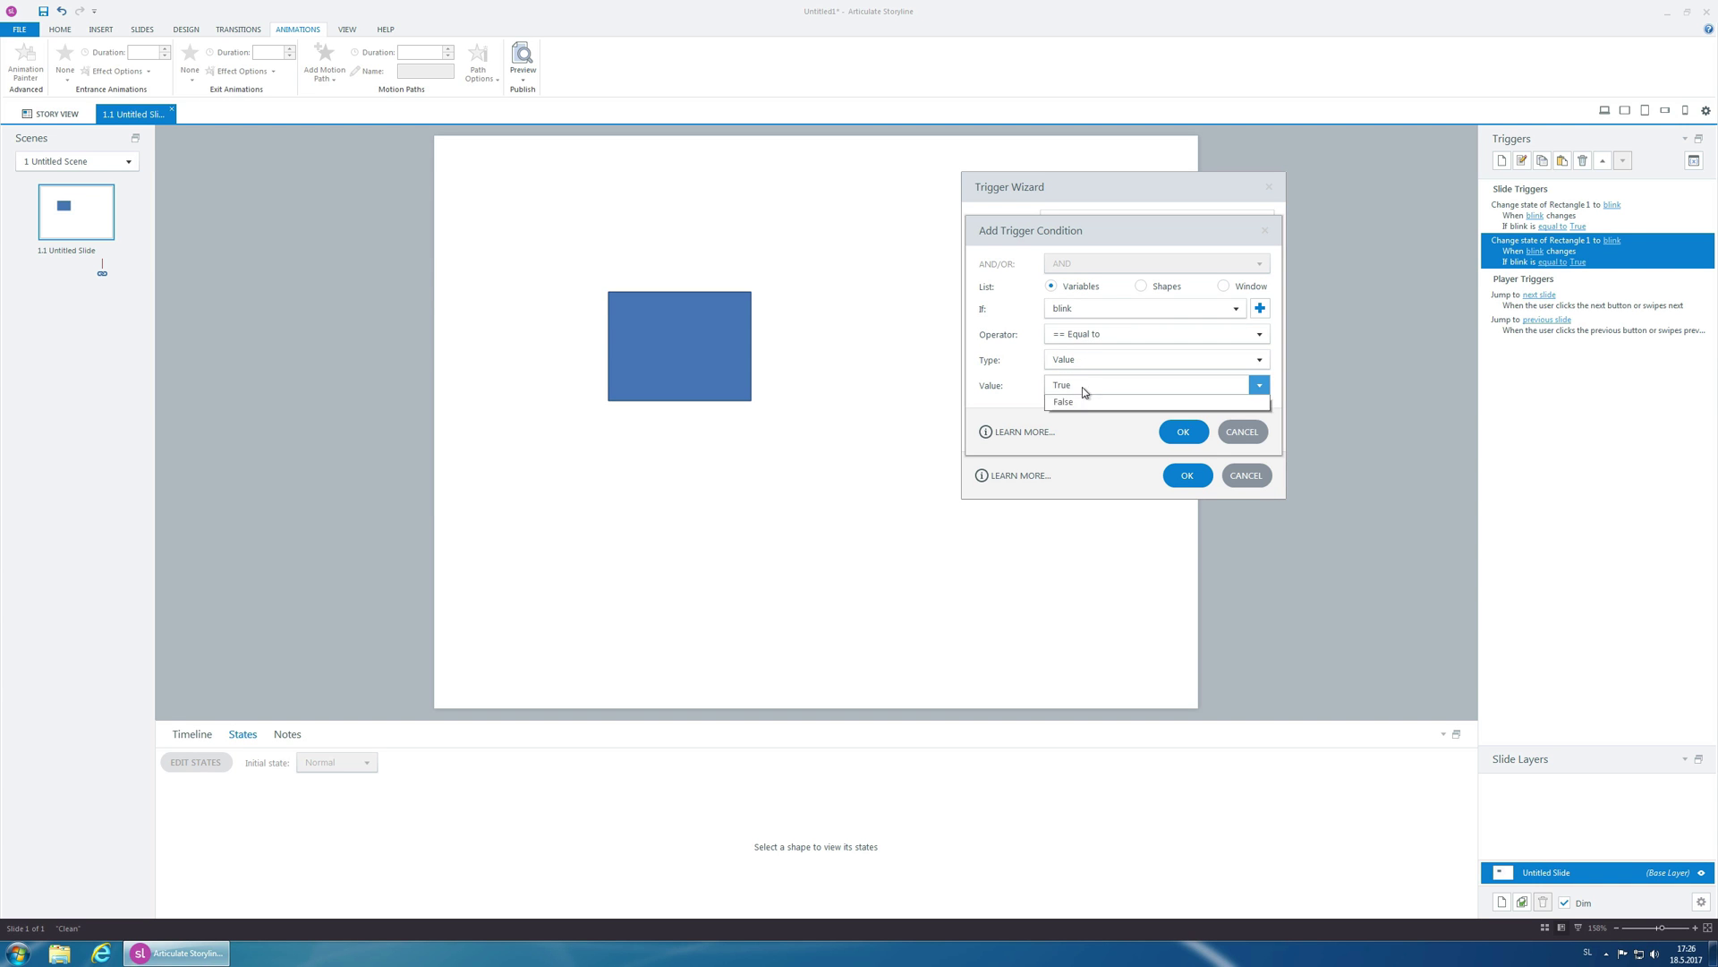
{"action": "left_click", "coordinate": [1073, 402]}
{"action": "left_click", "coordinate": [1183, 431]}
{"action": "left_click", "coordinate": [1184, 473]}
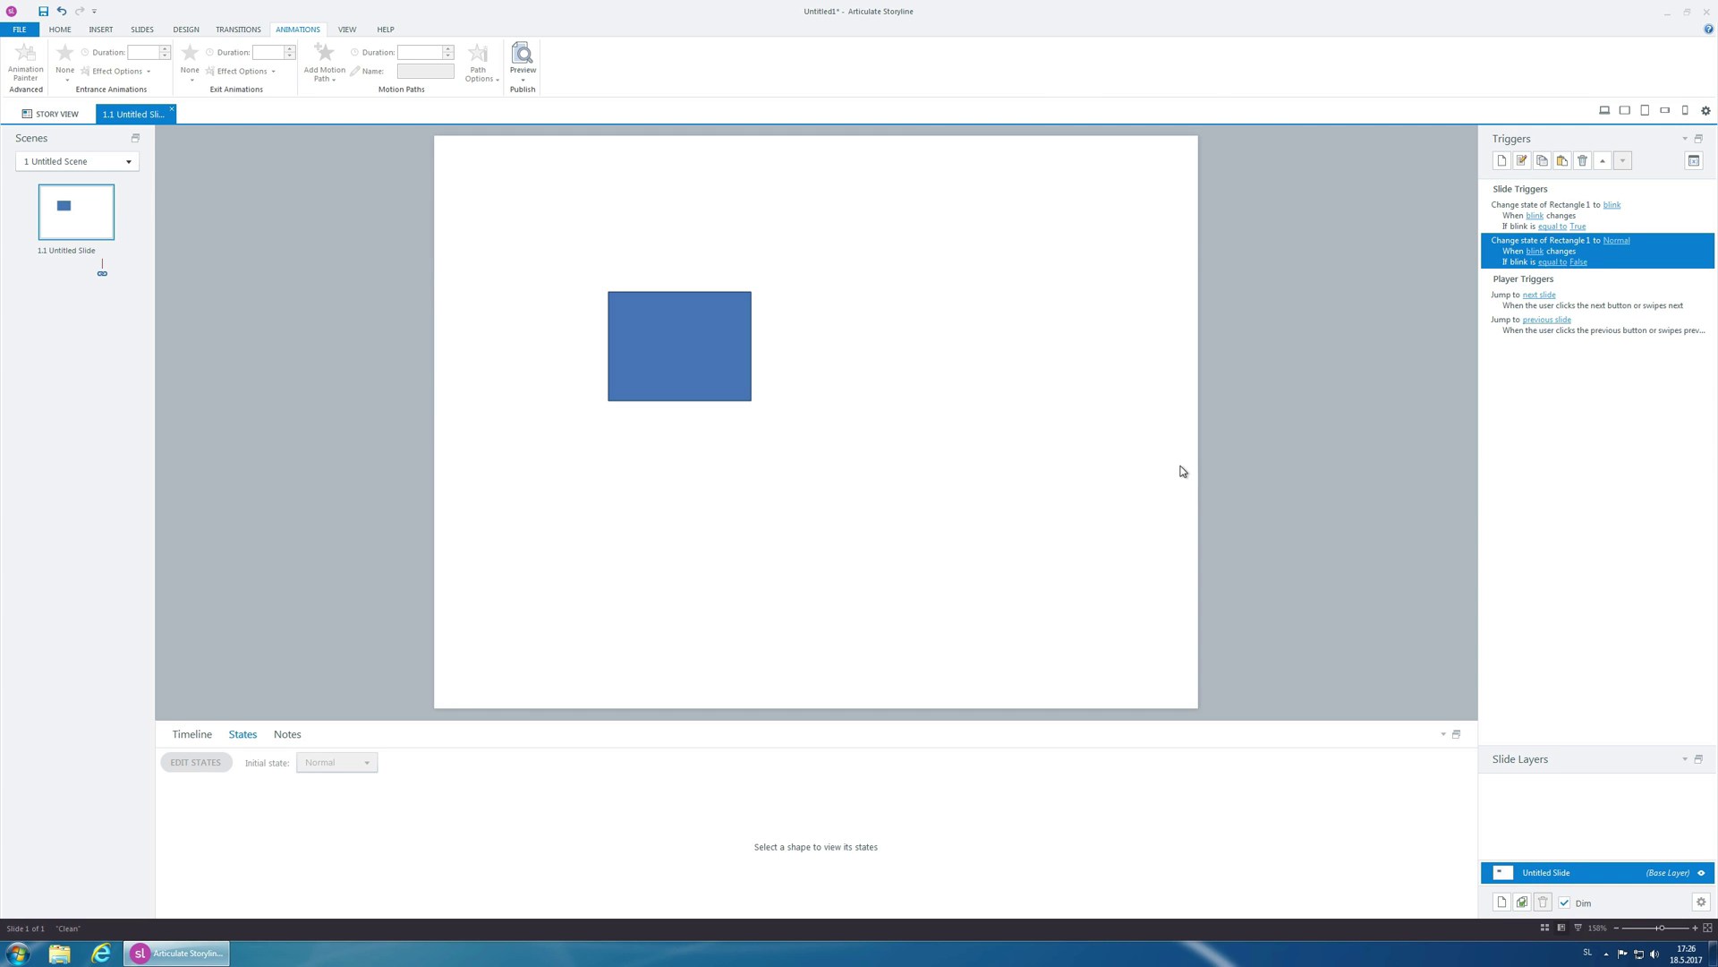
Preview this slide once, then close the preview
{"action": "left_click", "coordinate": [680, 346]}
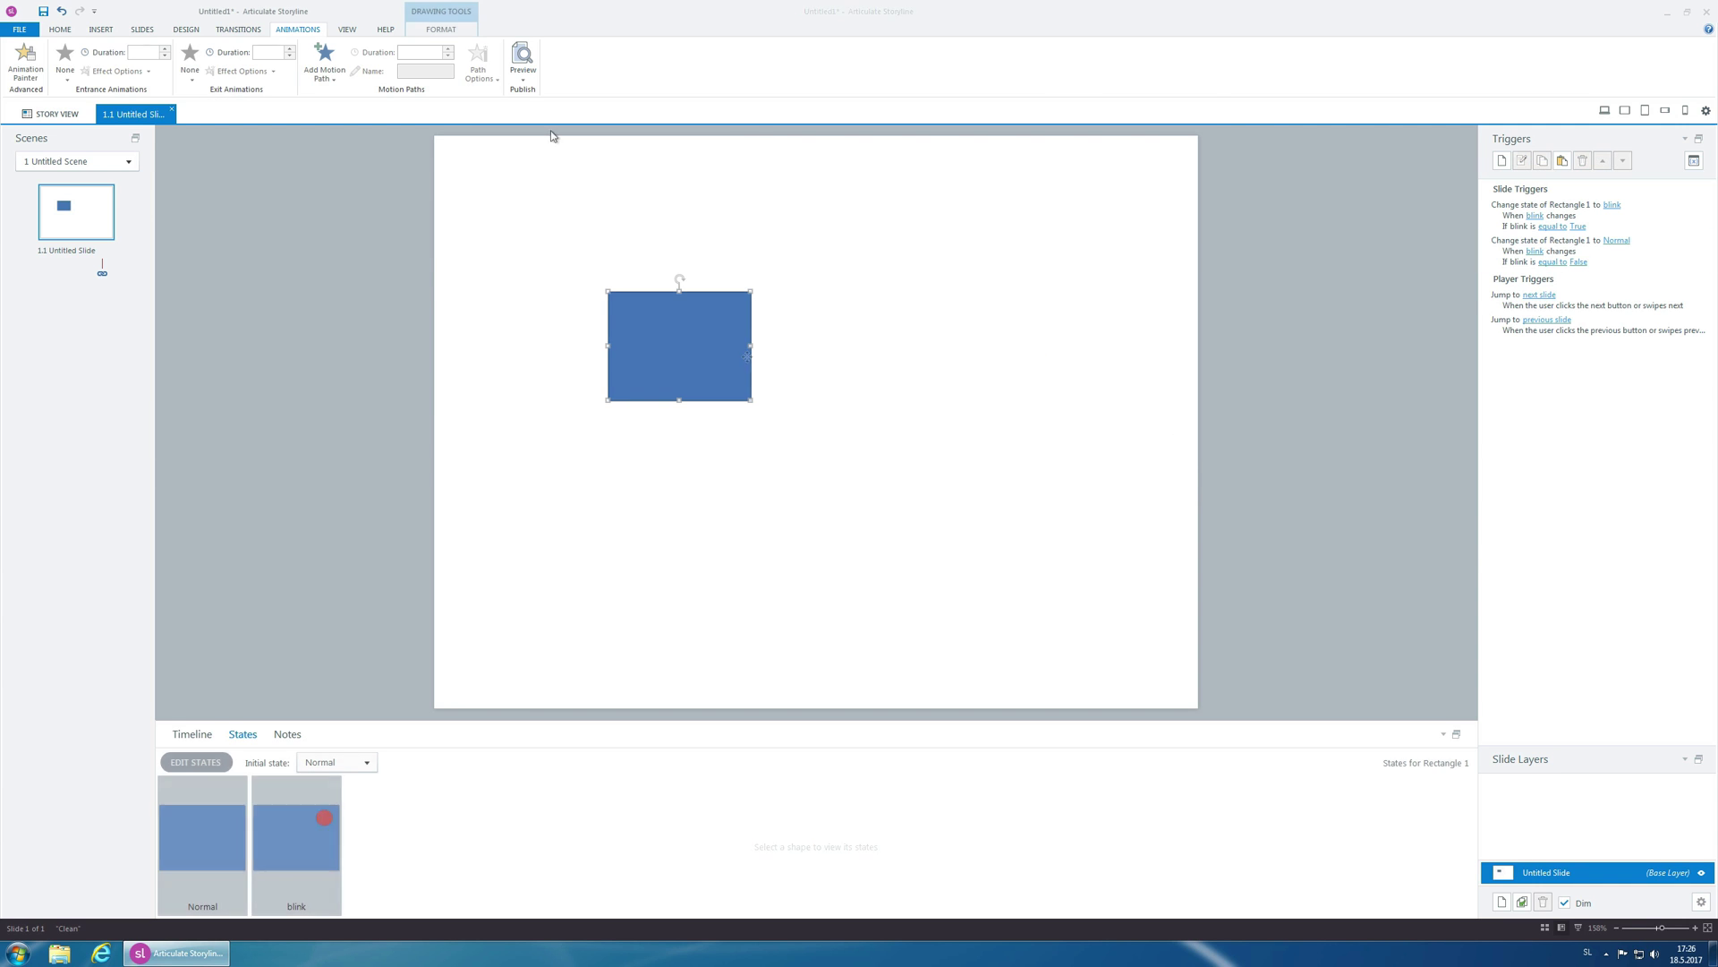
{"action": "left_click", "coordinate": [522, 77]}
{"action": "left_click", "coordinate": [537, 92]}
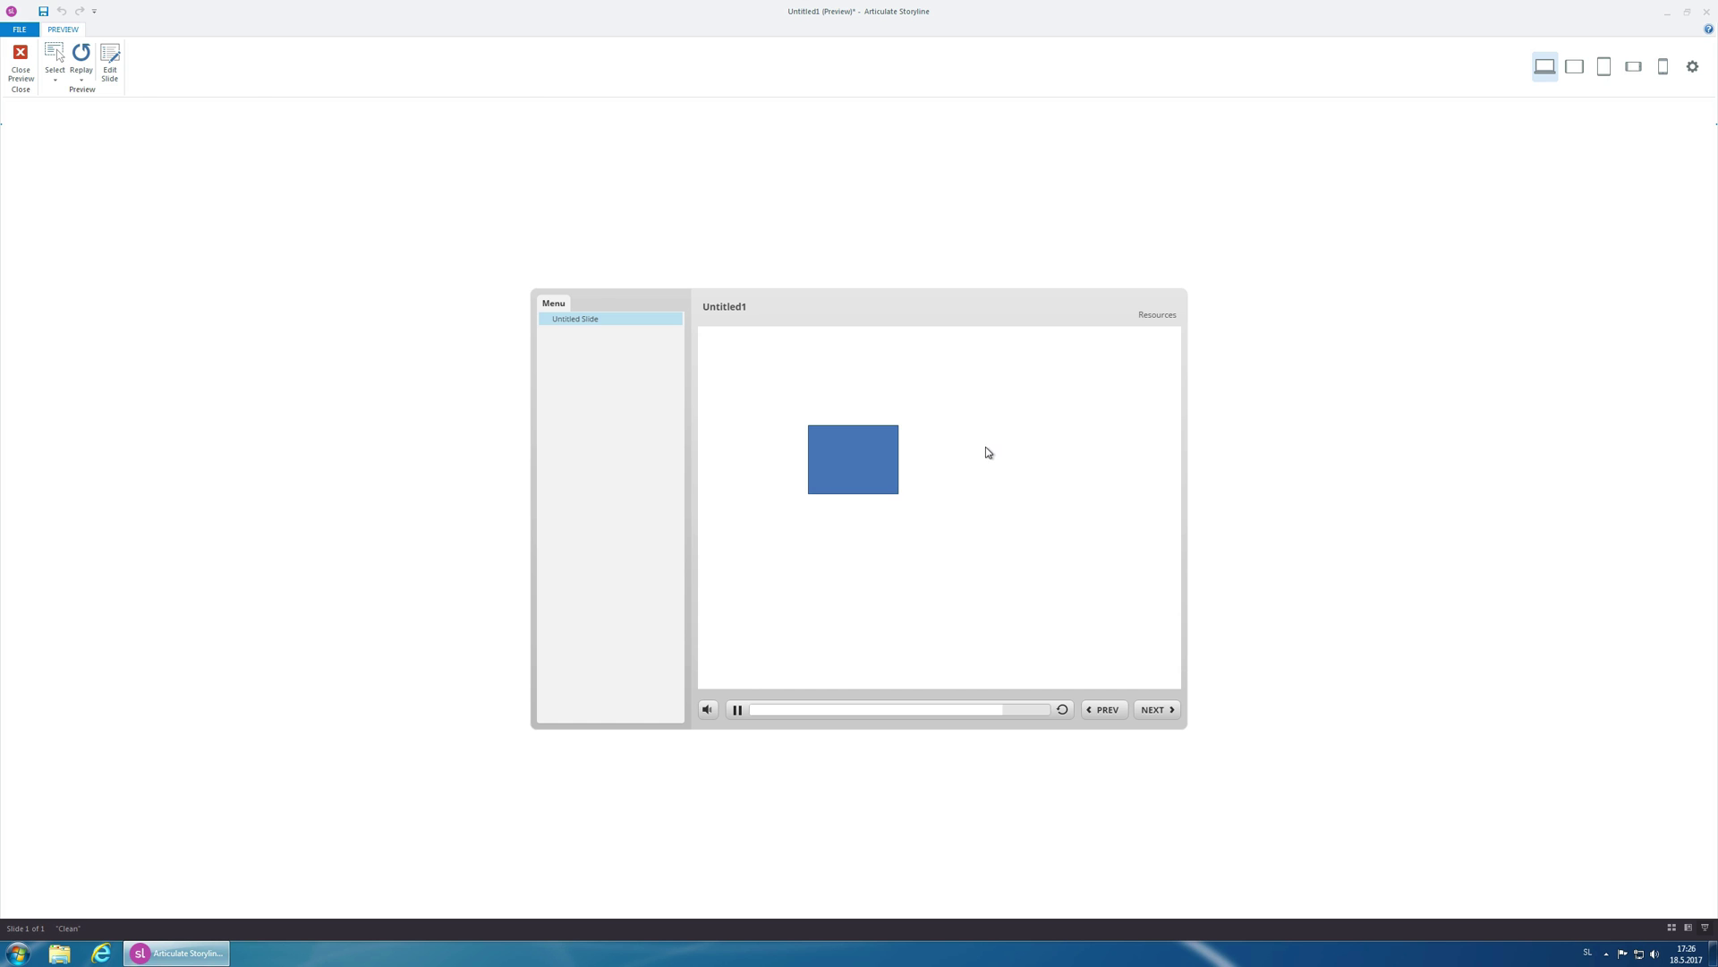
{"action": "key", "text": "Escape"}
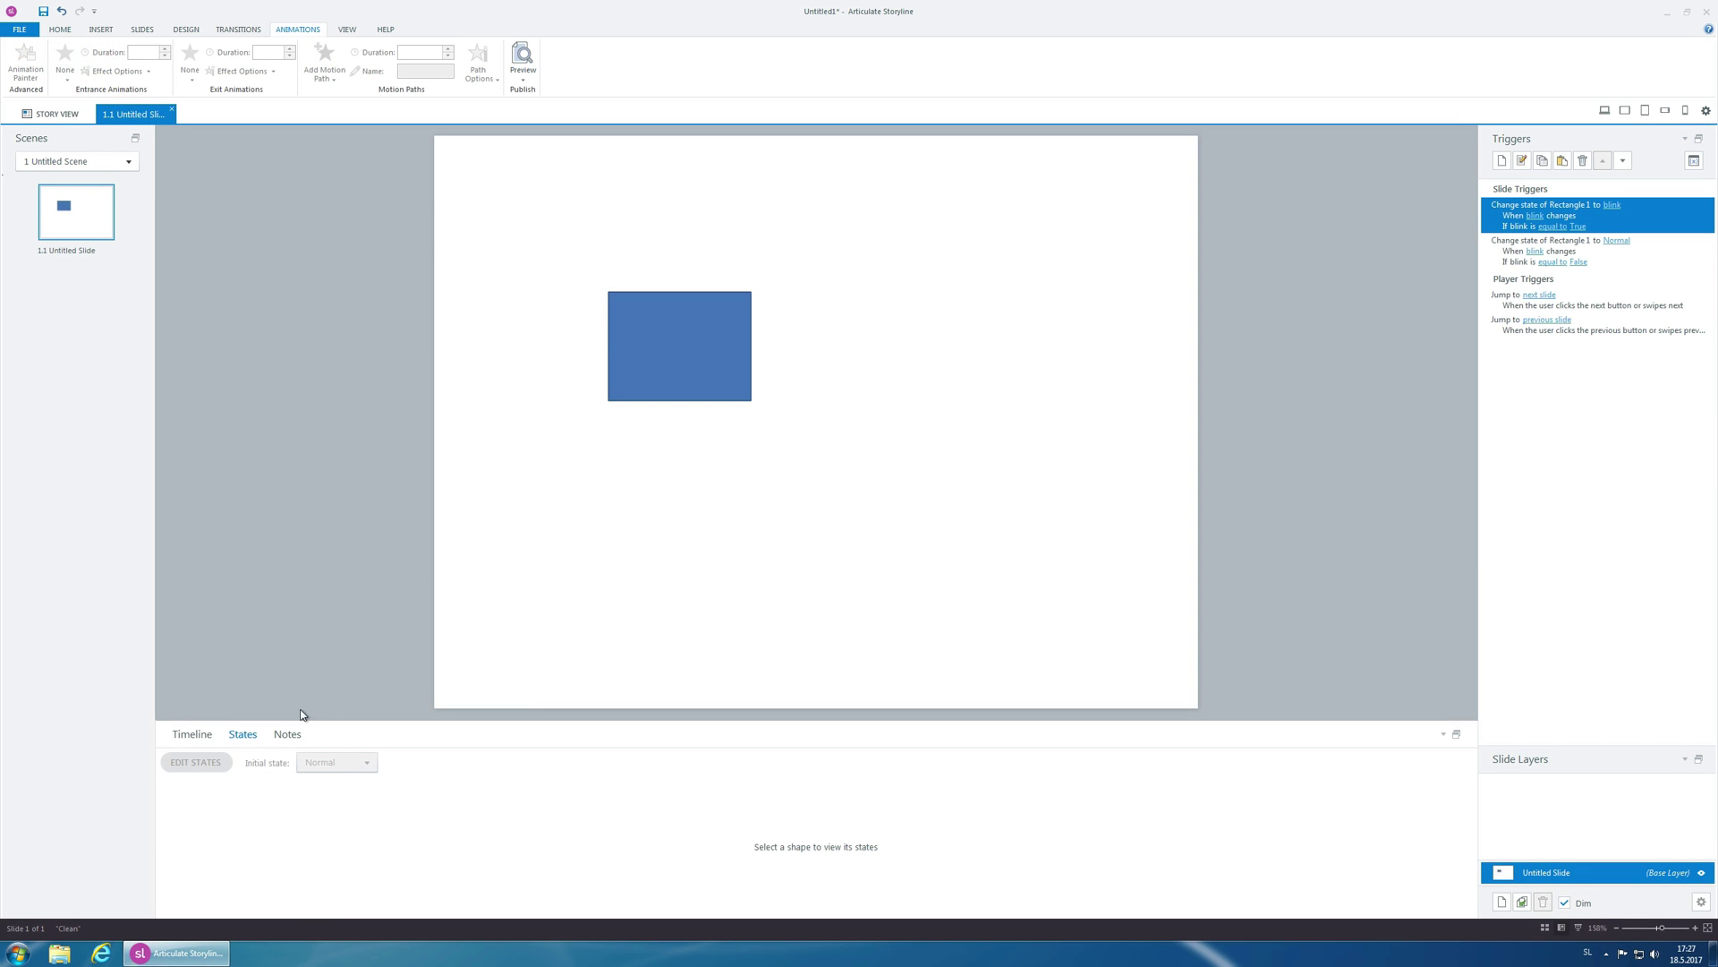
Shorten the slide timeline to about 3 seconds and nudge the rectangle slightly right and down
{"action": "left_click", "coordinate": [204, 735]}
{"action": "left_click_drag", "start_coordinate": [432, 801], "coordinate": [368, 801]}
{"action": "left_click_drag", "start_coordinate": [640, 399], "coordinate": [663, 413]}
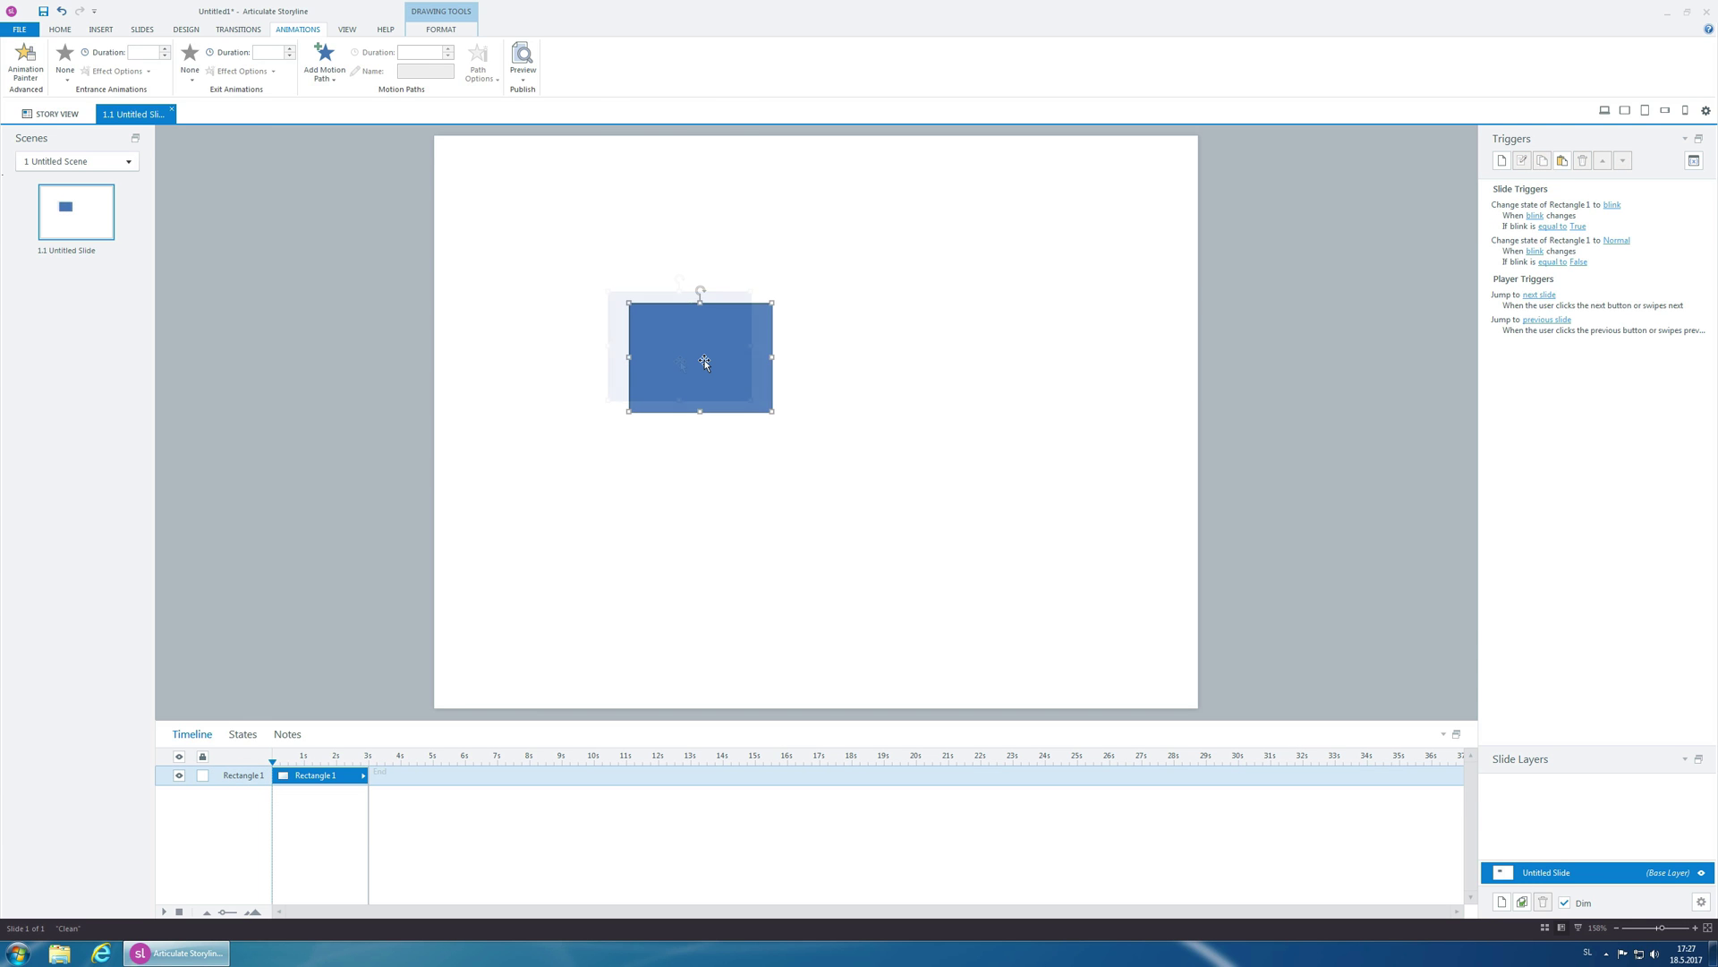
Start a new trigger that adjusts the blink variable using the NOT Assignment operator
{"action": "left_click", "coordinate": [1494, 165]}
{"action": "left_click", "coordinate": [1136, 222]}
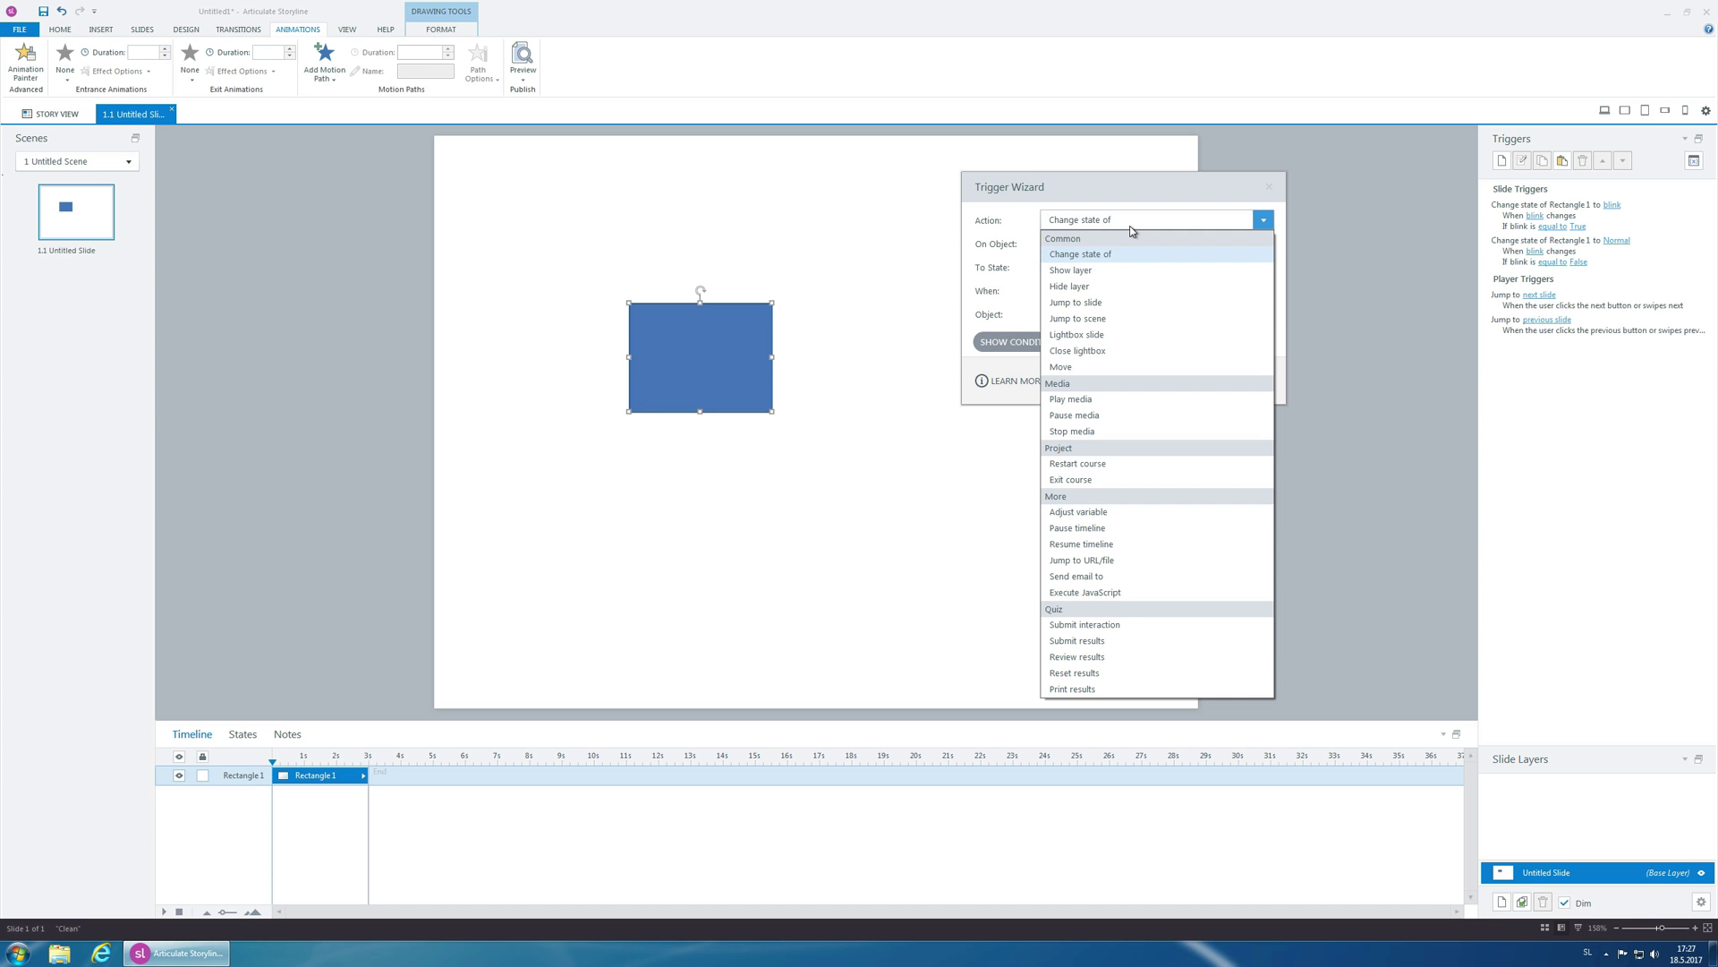
{"action": "left_click", "coordinate": [1081, 512]}
{"action": "left_click", "coordinate": [1096, 247]}
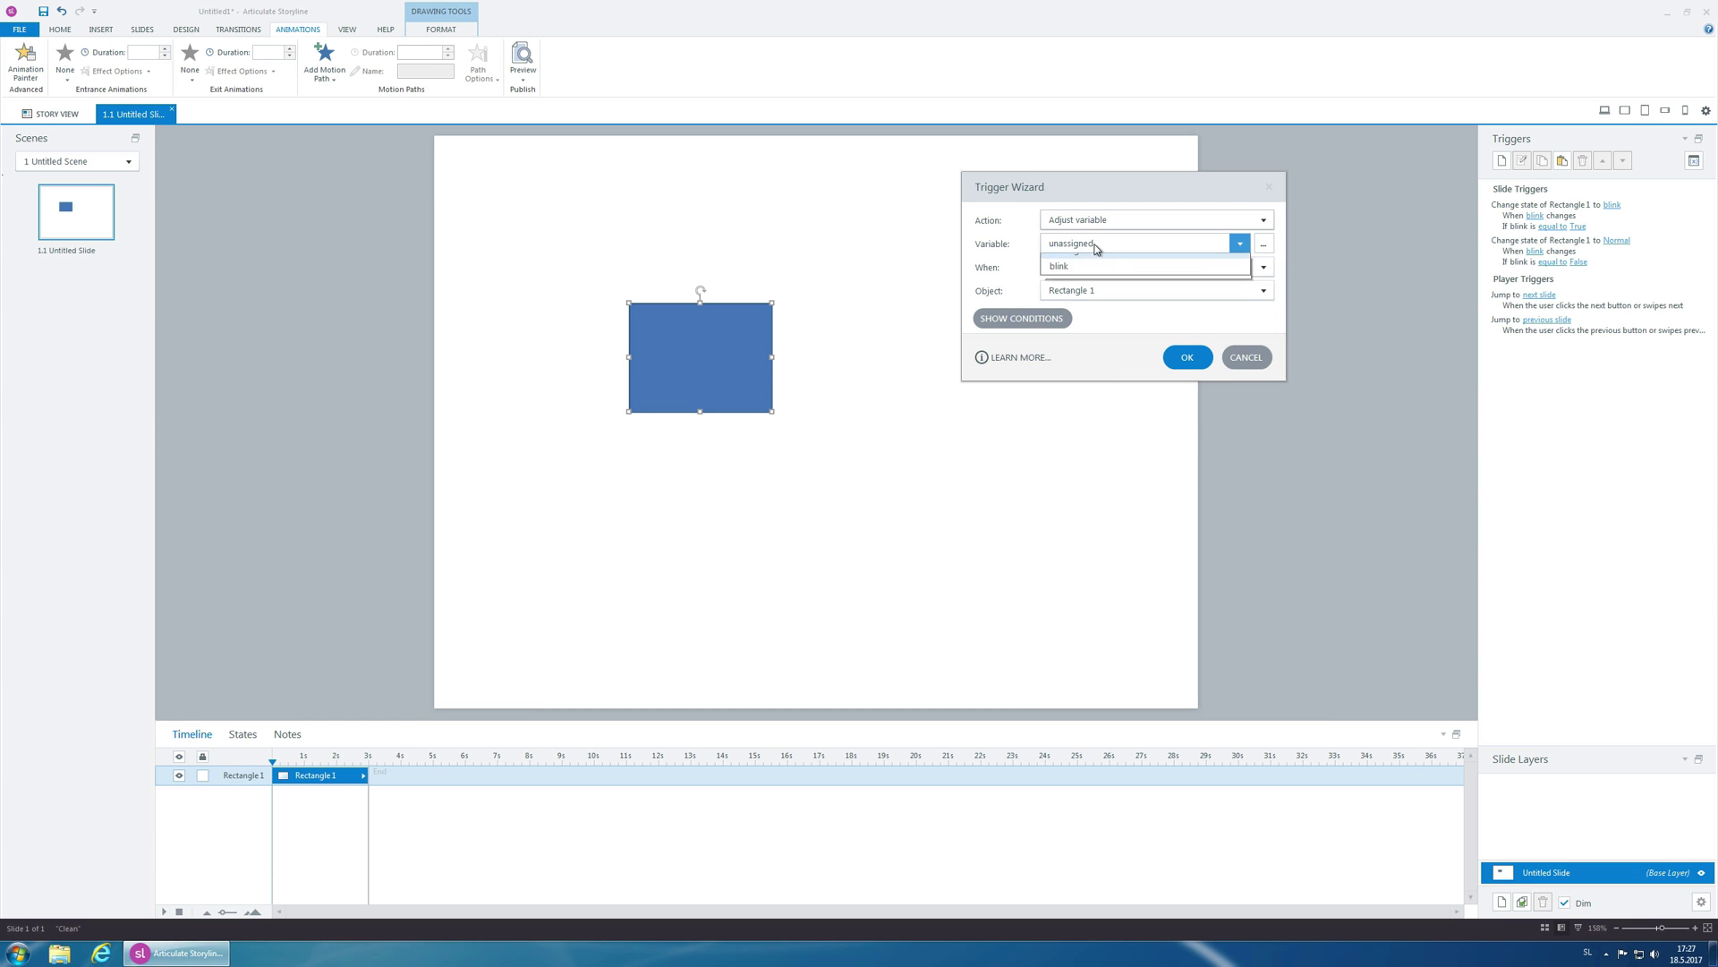
{"action": "left_click", "coordinate": [1085, 268]}
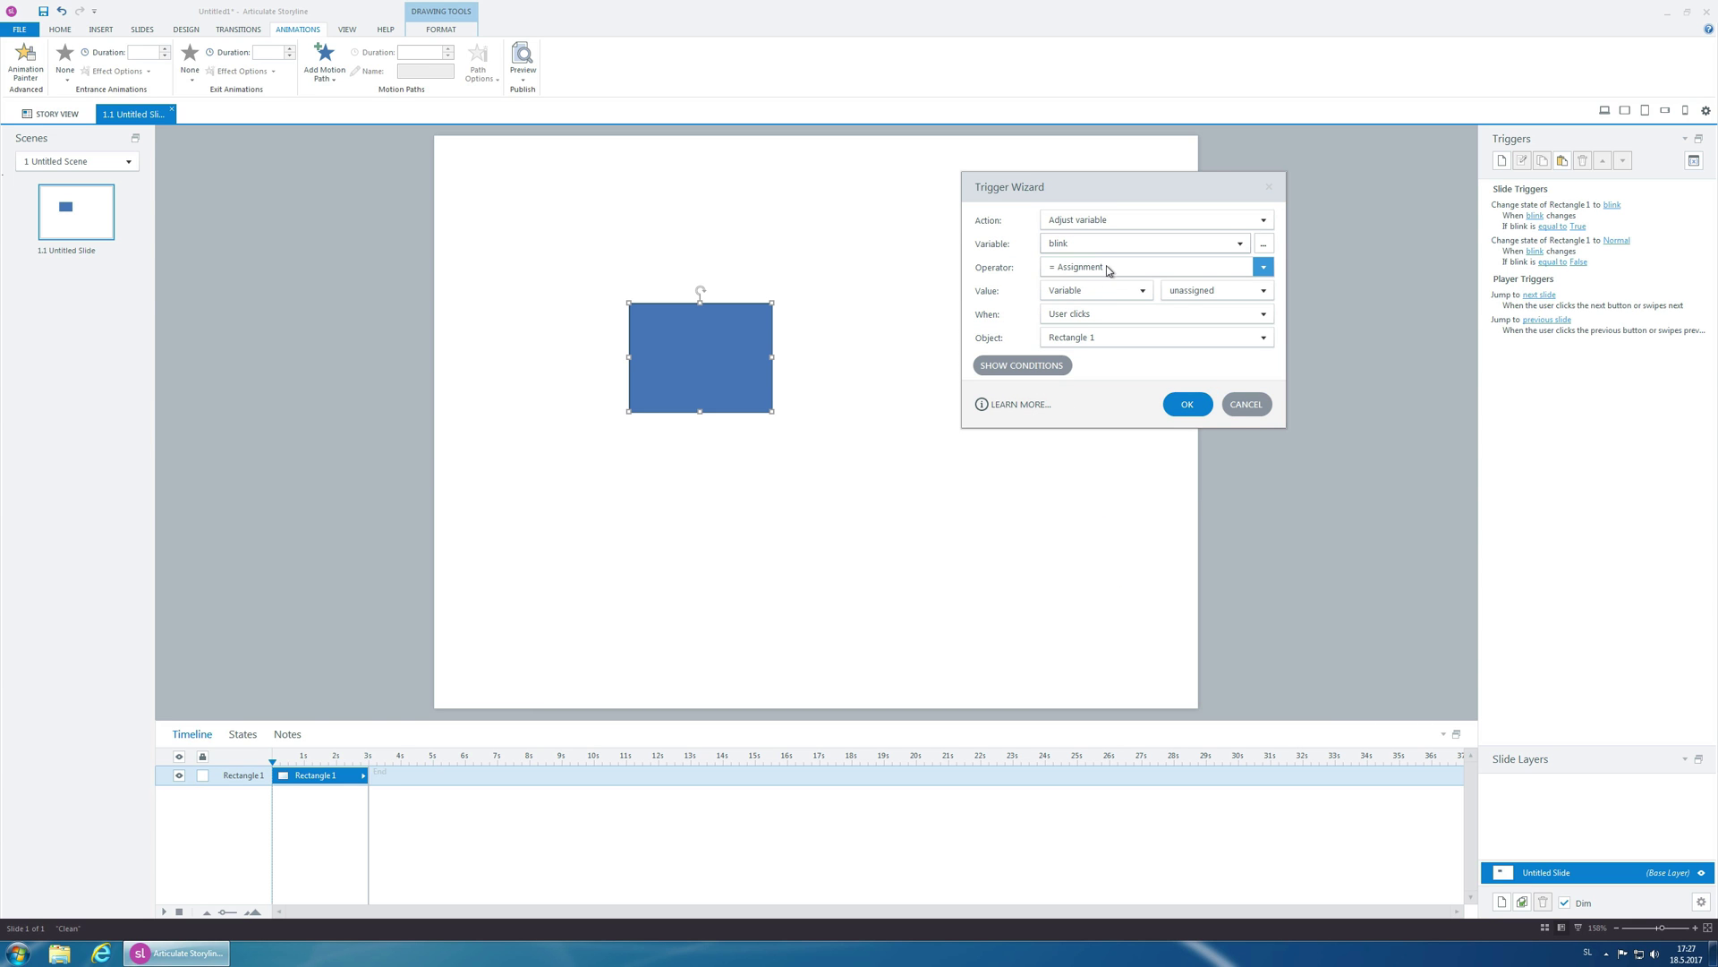
{"action": "left_click", "coordinate": [1108, 268]}
{"action": "left_click", "coordinate": [1086, 302]}
Set the trigger to fire when the slide's timeline ends, confirm it, and deselect the rectangle
{"action": "left_click", "coordinate": [1097, 291]}
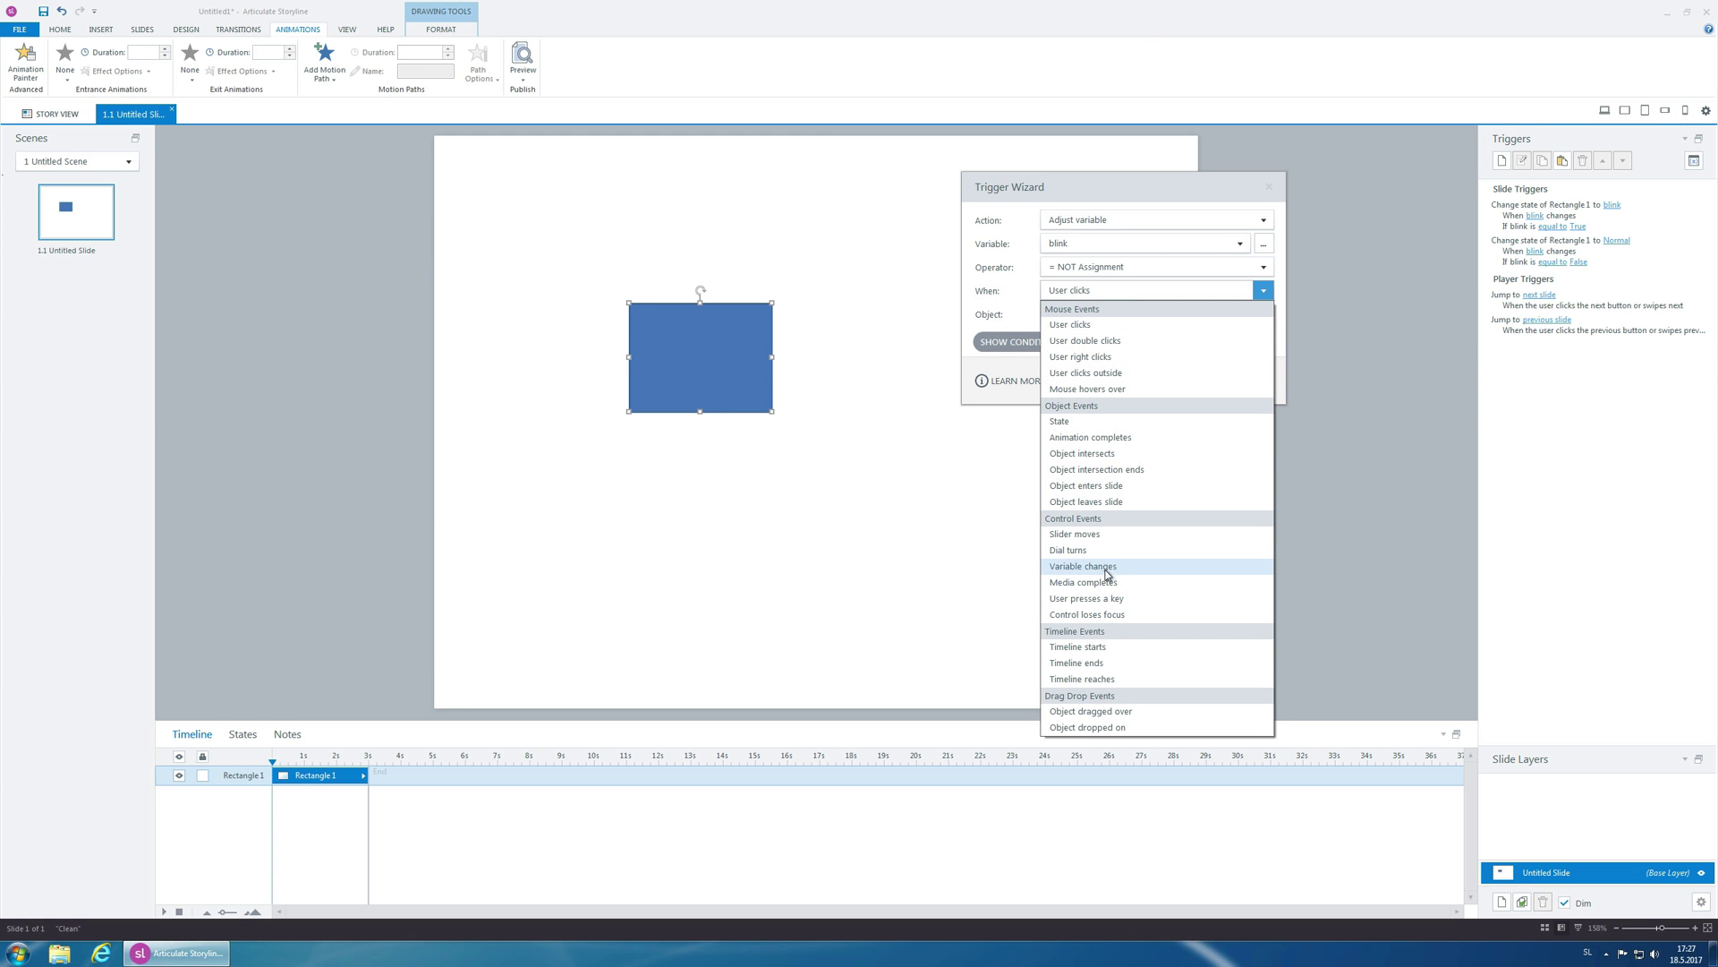
{"action": "left_click", "coordinate": [1096, 662]}
{"action": "left_click", "coordinate": [1097, 315]}
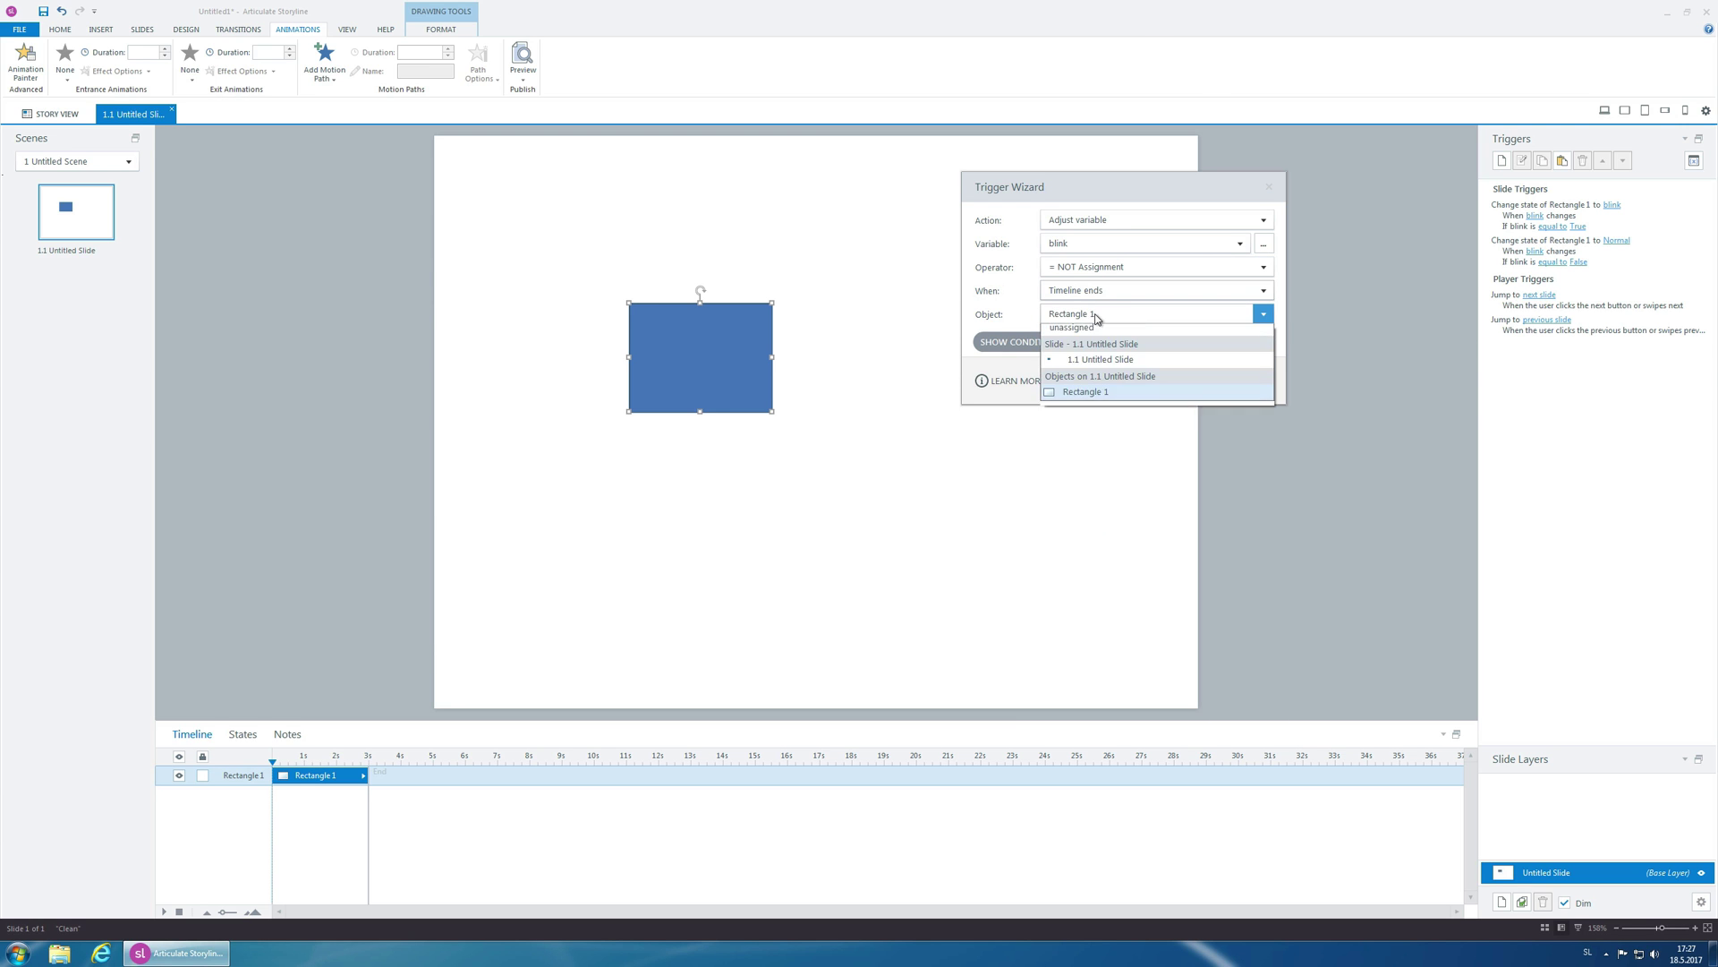
{"action": "left_click", "coordinate": [1101, 359]}
{"action": "left_click", "coordinate": [1179, 380]}
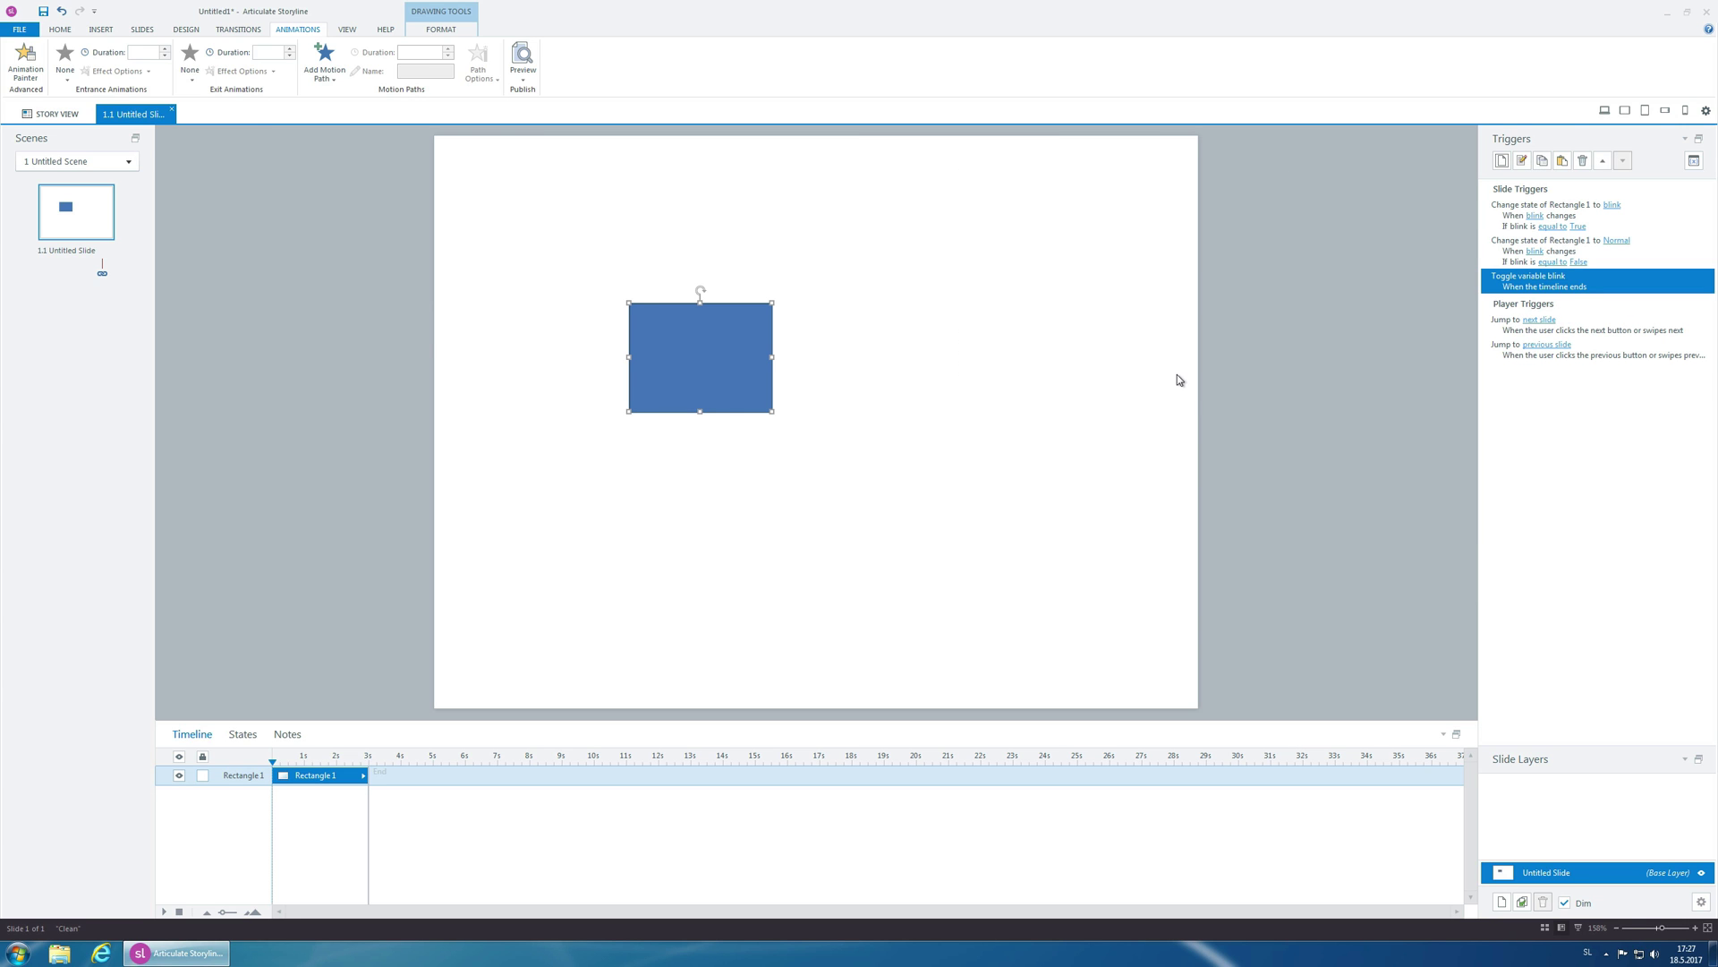
{"action": "left_click", "coordinate": [1100, 346]}
Preview only this slide to watch the red circle blink on the blue rectangle
{"action": "left_click", "coordinate": [523, 80]}
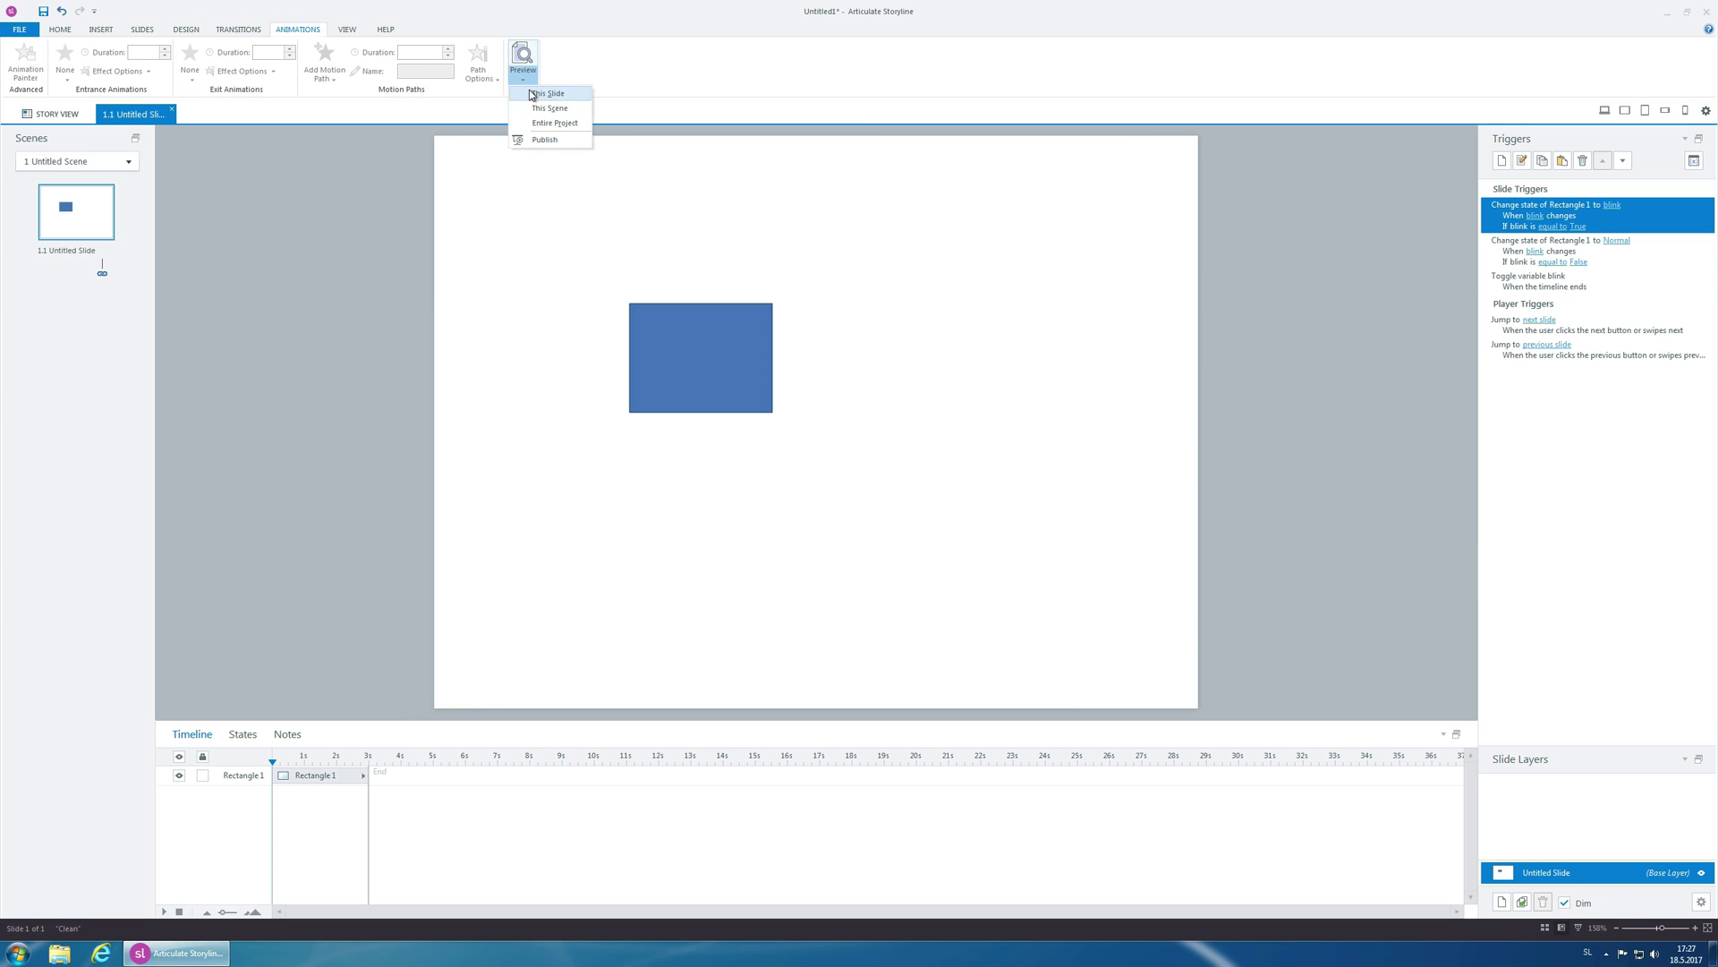
{"action": "left_click", "coordinate": [541, 89]}
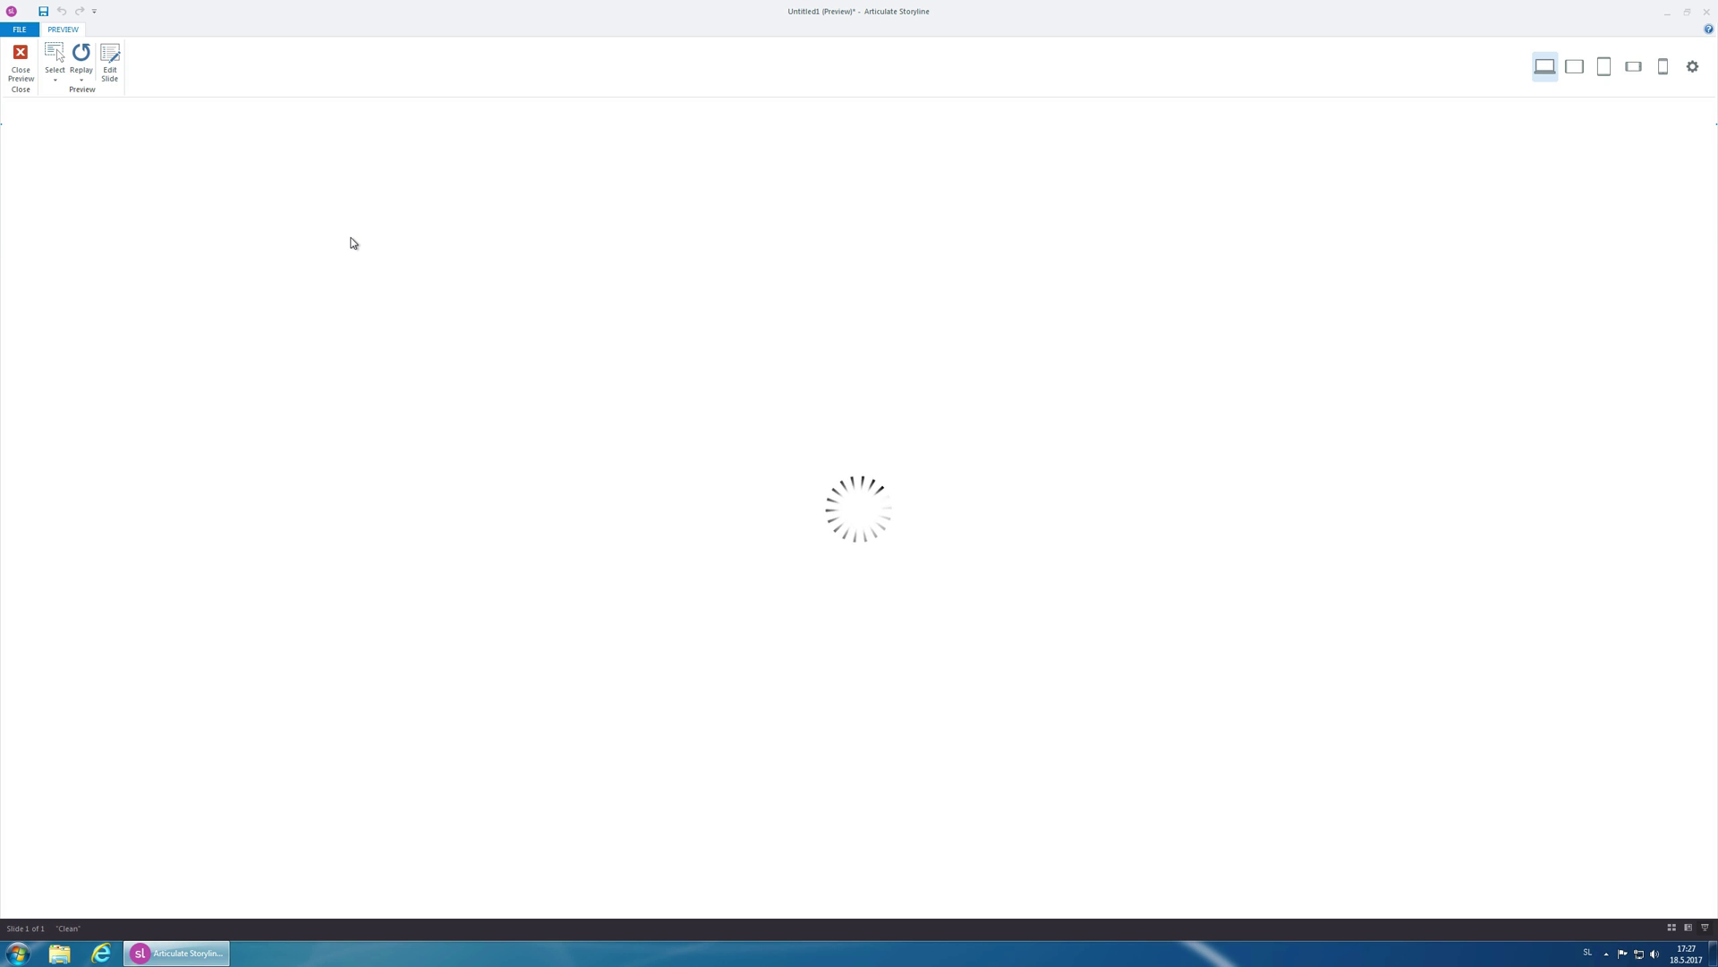